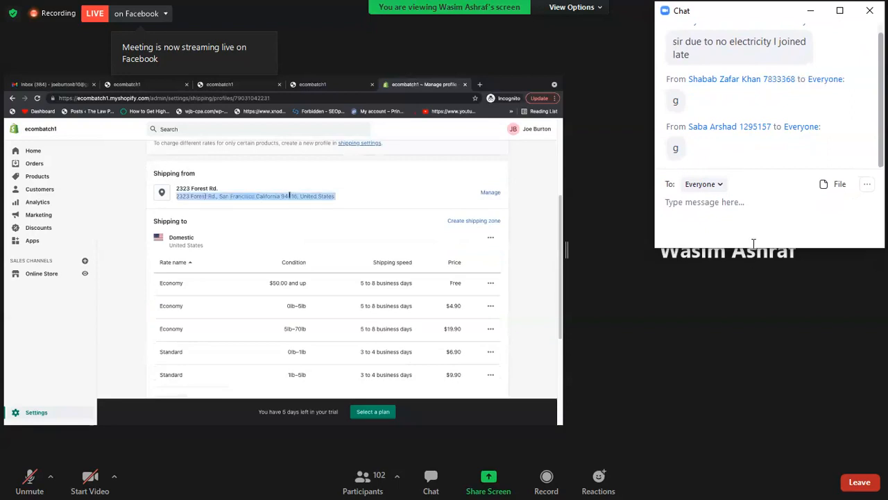
Make the meeting chat window taller and widen the shared-screen view beside it
drag(749, 247, 778, 466)
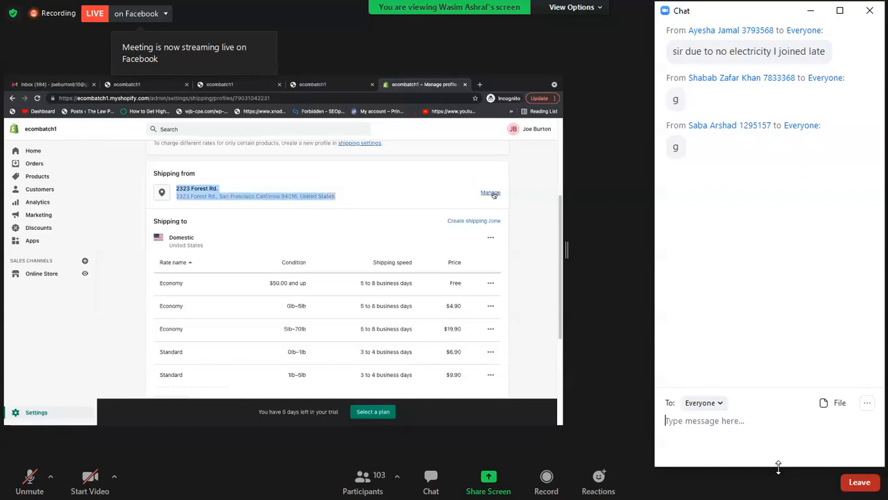
drag(570, 247, 697, 240)
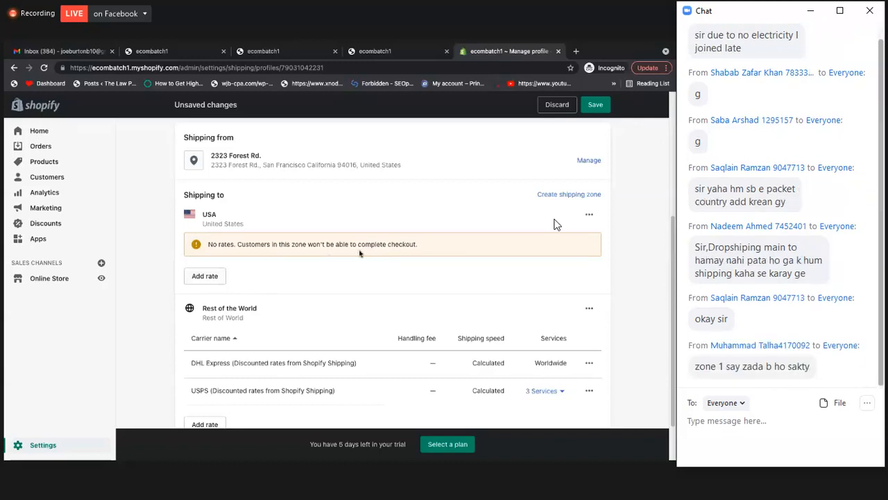
Examine the shipping origin address and the rates of the USA and Rest of the World zones
triple_click(337, 164)
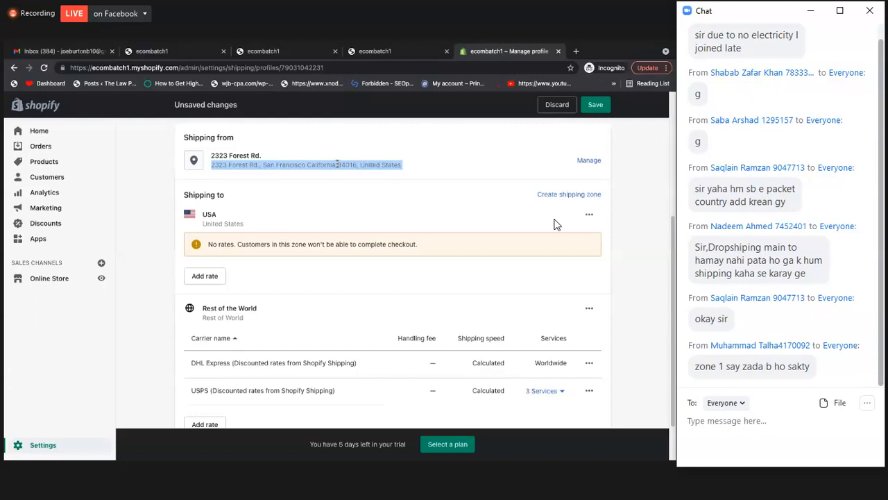
click(381, 194)
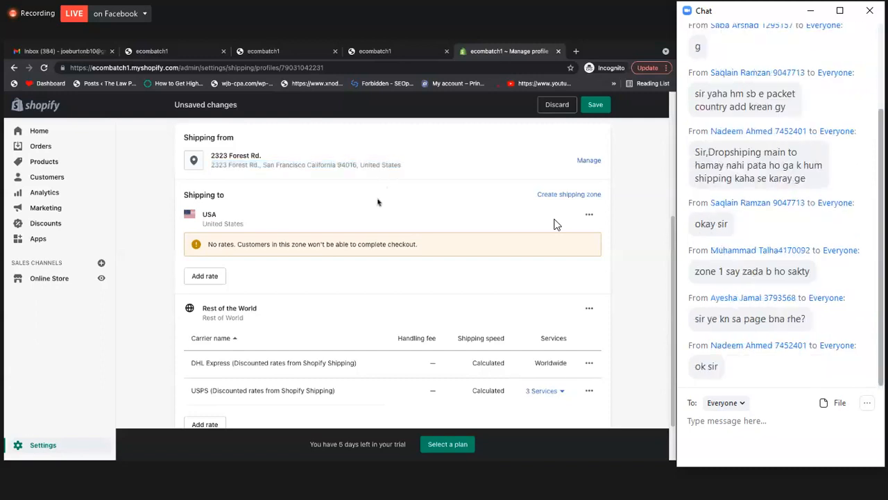
scroll(368, 208, up, 1)
scroll(326, 211, down, 2)
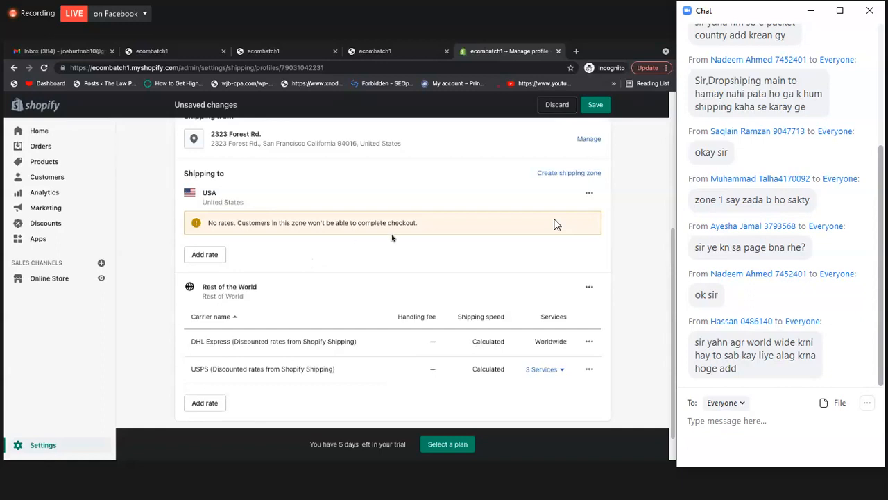
scroll(555, 224, up, 1)
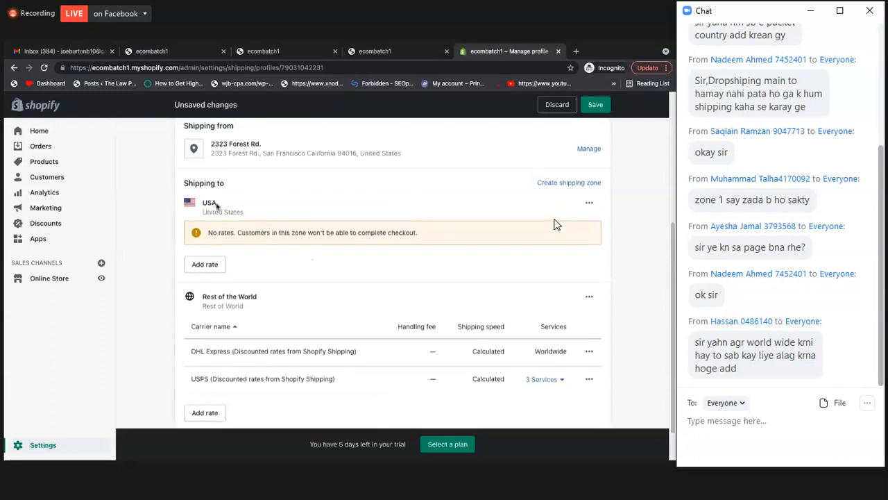
scroll(320, 229, down, 1)
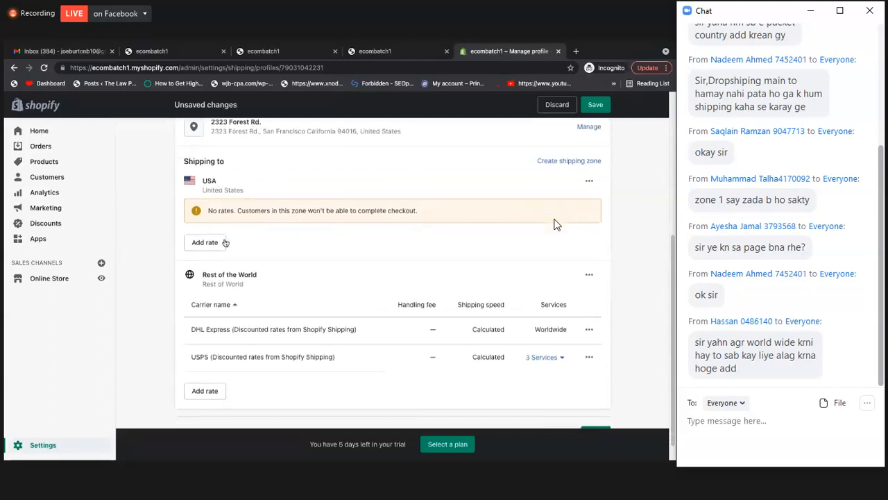
scroll(206, 247, down, 1)
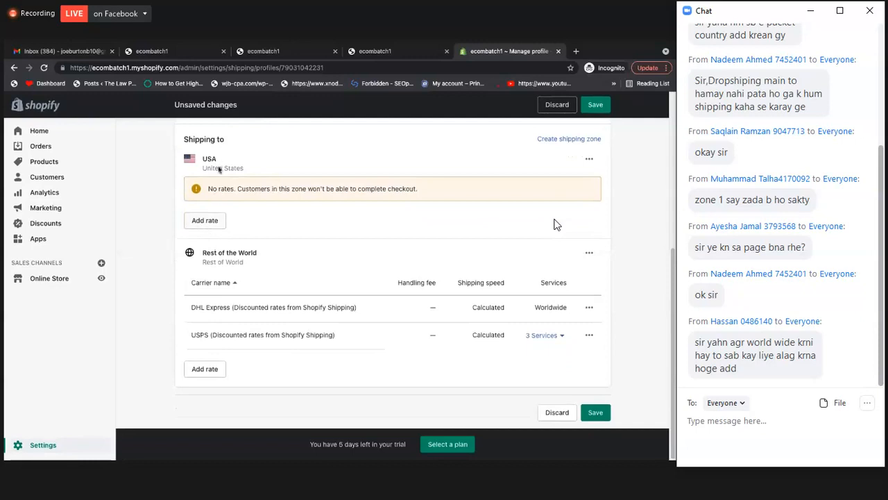
Open the USA zone's add-rate form, close it unused, and review the profile's products and shipping origin
click(212, 222)
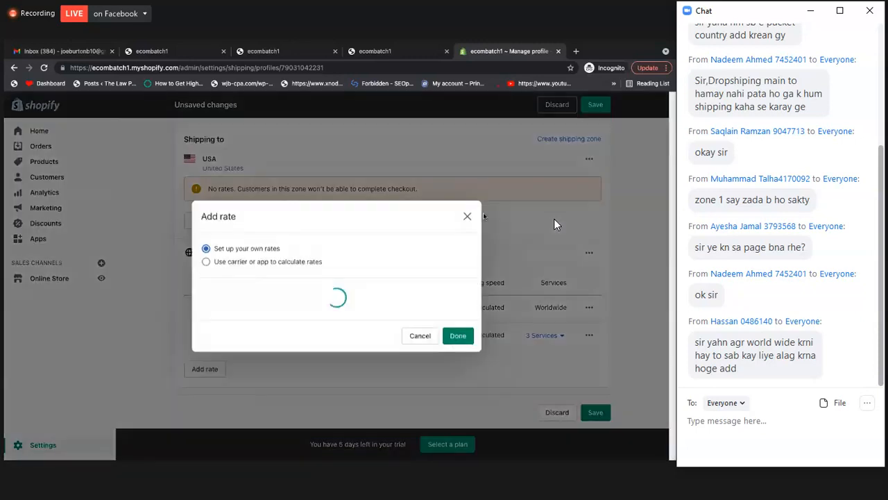
click(468, 180)
scroll(502, 215, up, 2)
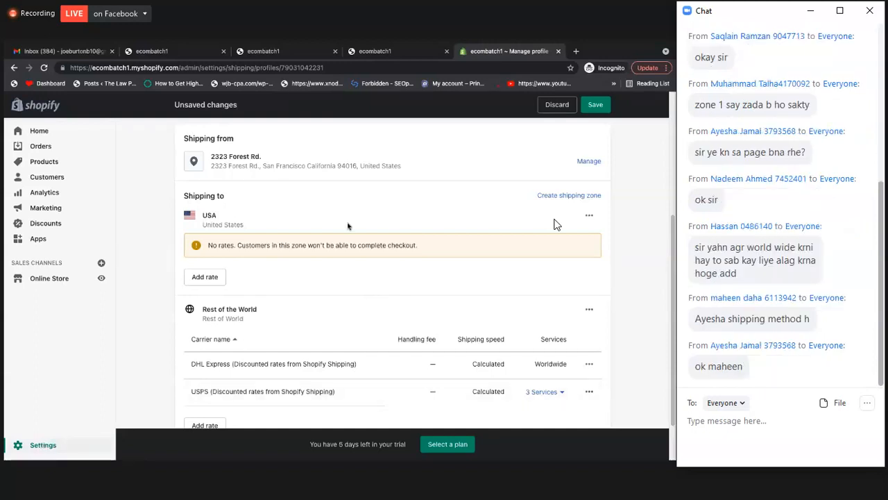
scroll(267, 191, up, 1)
scroll(553, 224, up, 3)
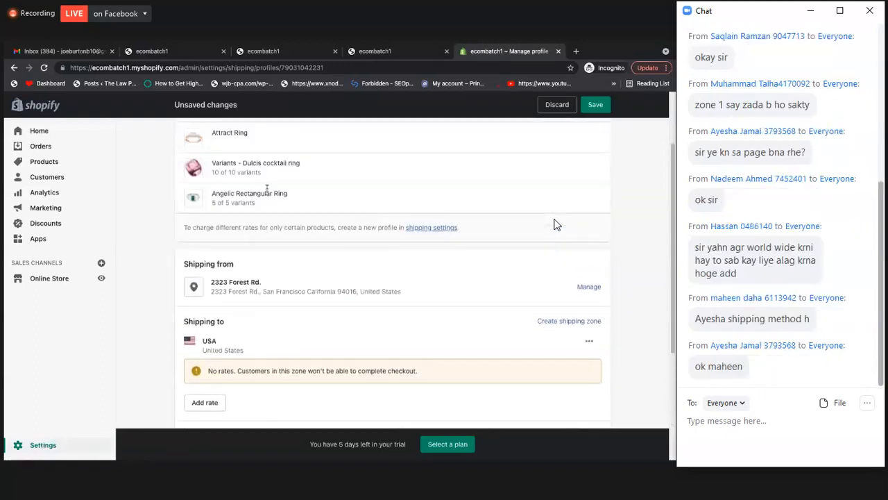
scroll(553, 224, down, 4)
scroll(267, 191, down, 1)
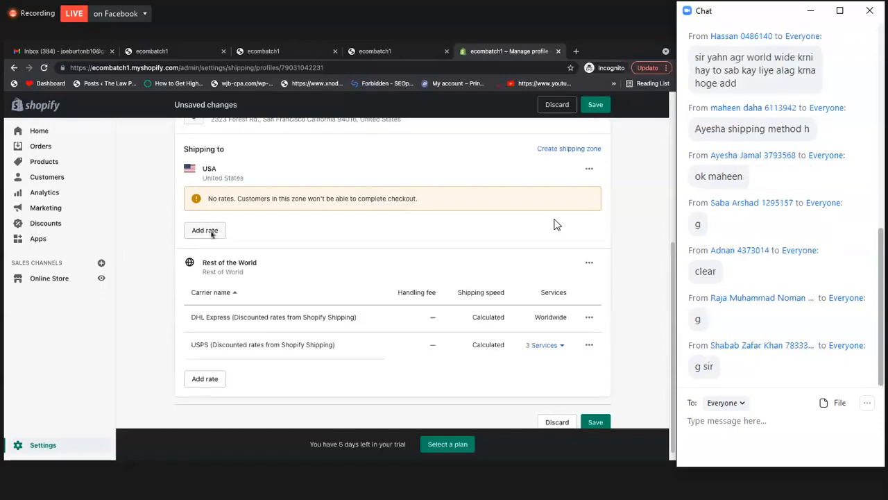
Inspect the shipping speed options and the Economy services in the USA zone's add-rate form, and close it without adding a rate
click(212, 232)
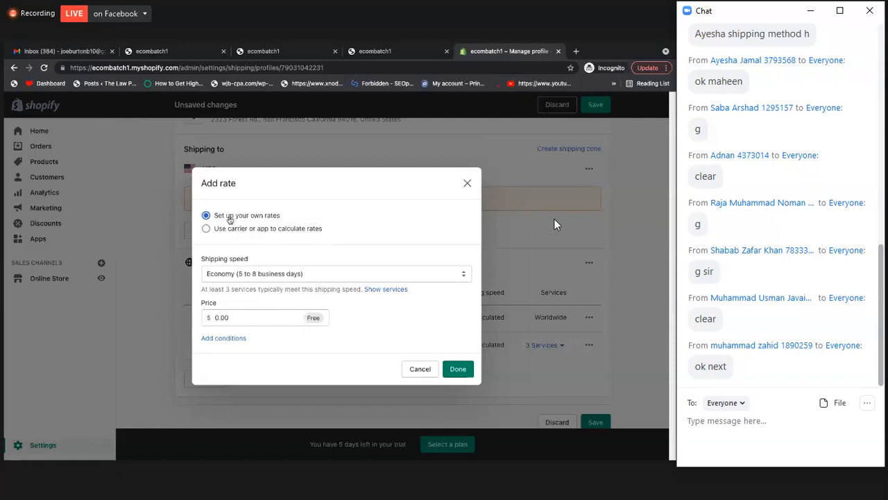
click(467, 183)
click(205, 233)
click(260, 275)
click(260, 275)
click(260, 275)
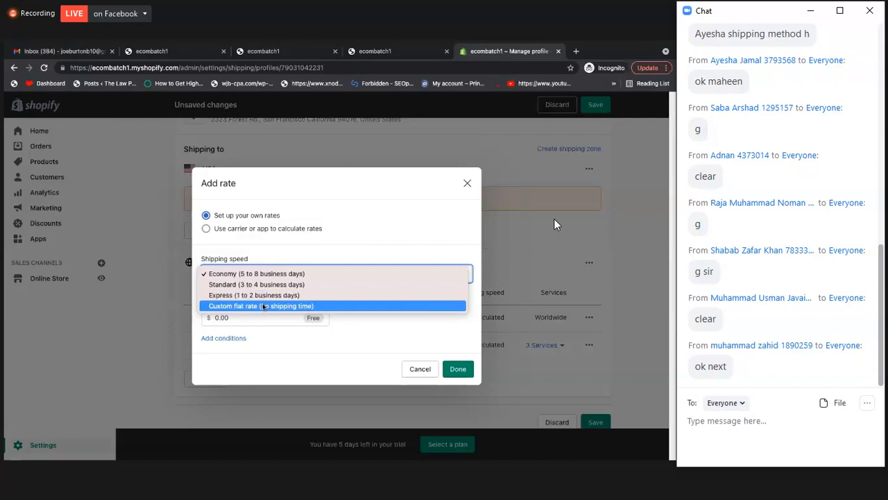
click(359, 261)
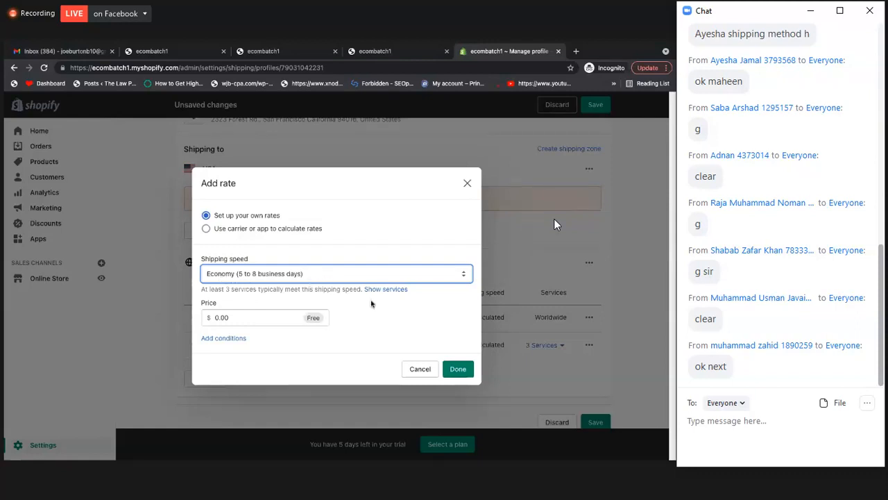
click(387, 290)
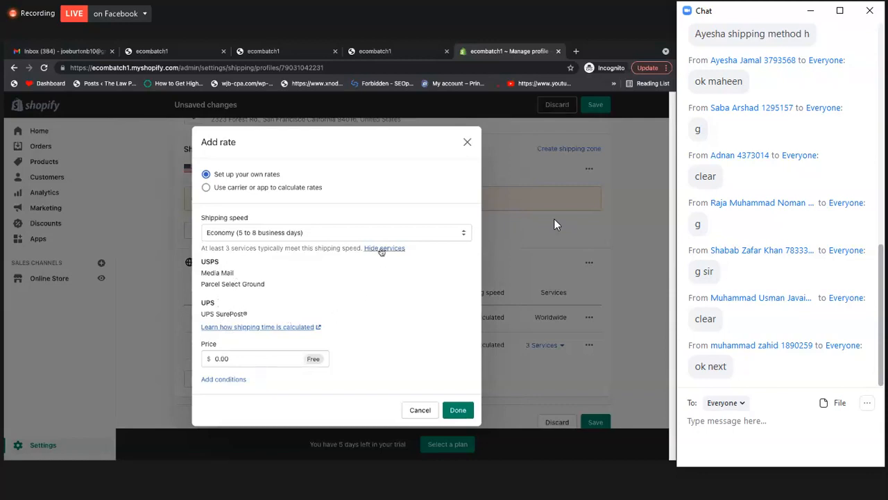
click(465, 142)
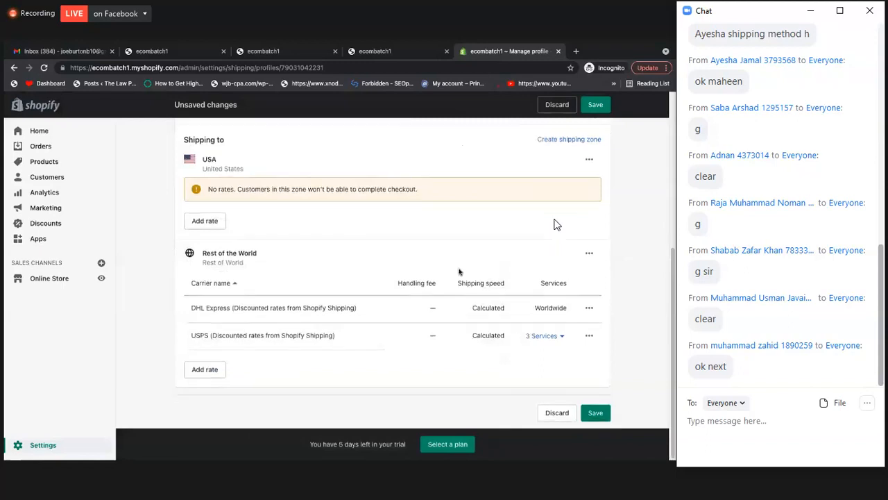
Remove the DHL Express and USPS carrier rates from the Rest of the World zone
scroll(460, 272, up, 1)
click(590, 335)
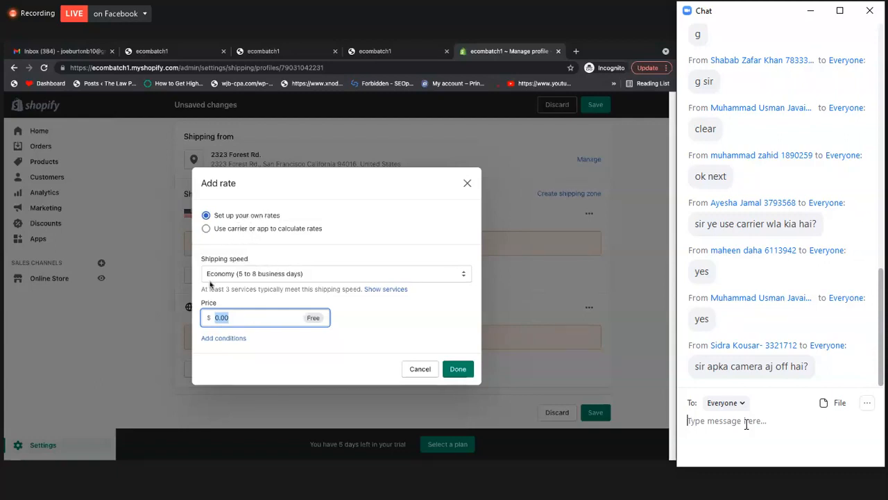
Check the Economy (5 to 8 business days) speed and the price field in the add-rate form, and close it without adding a rate
click(247, 275)
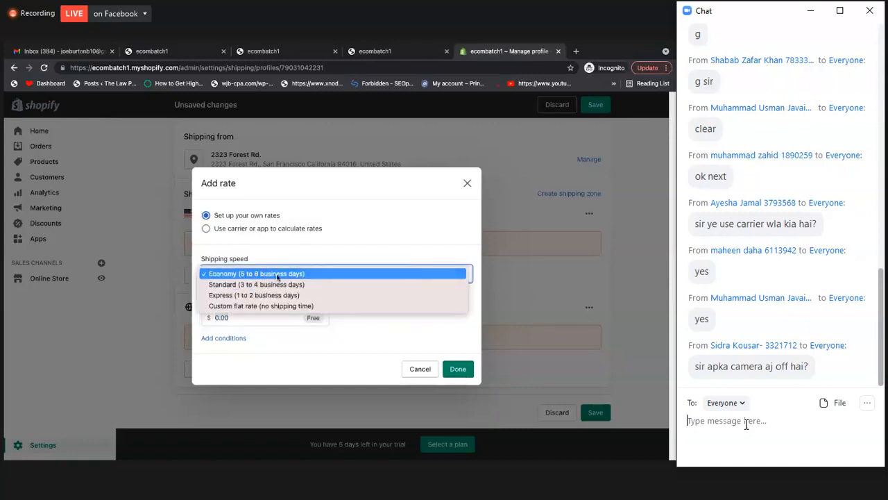
click(277, 275)
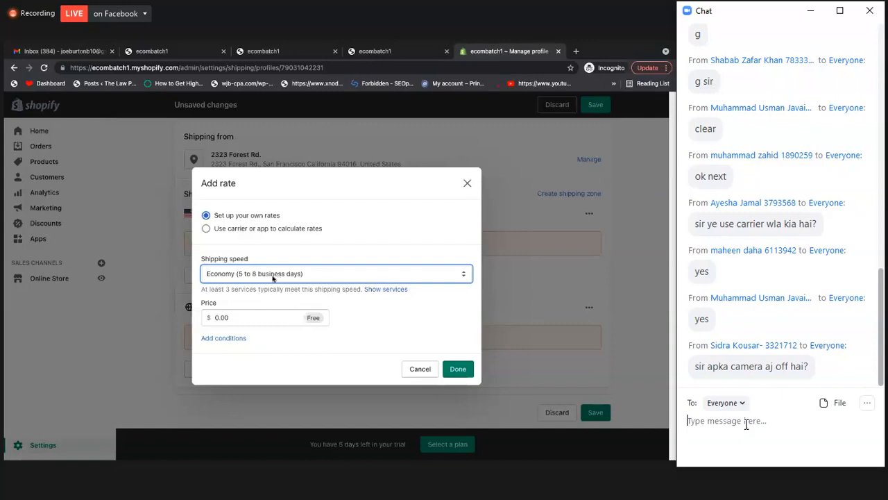
click(231, 319)
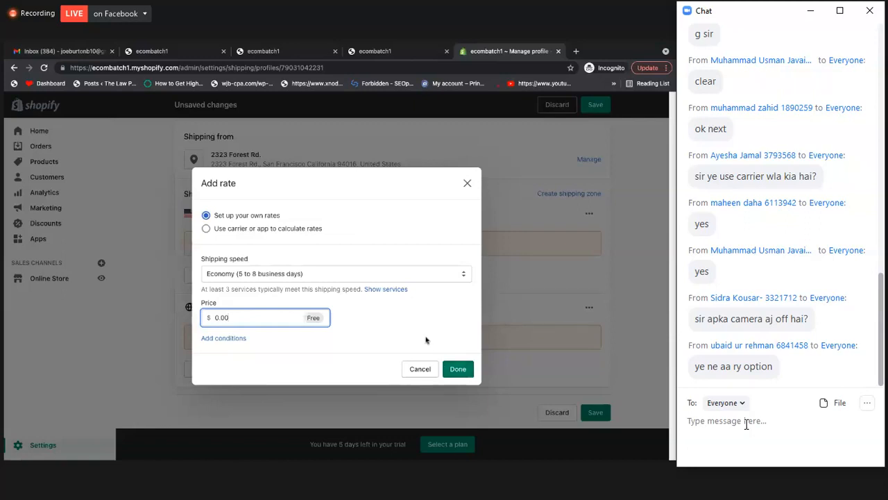
click(467, 183)
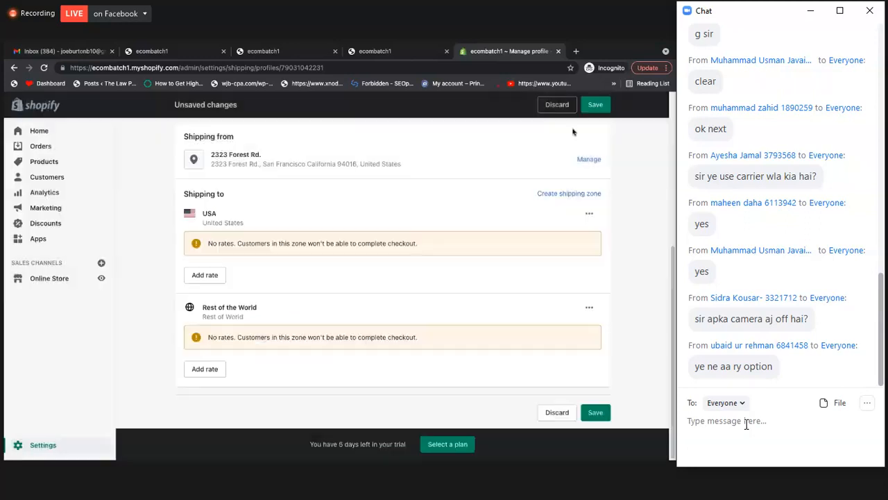
Save the shipping profile changes and review its origin address and shipping zones
click(596, 105)
scroll(503, 234, up, 2)
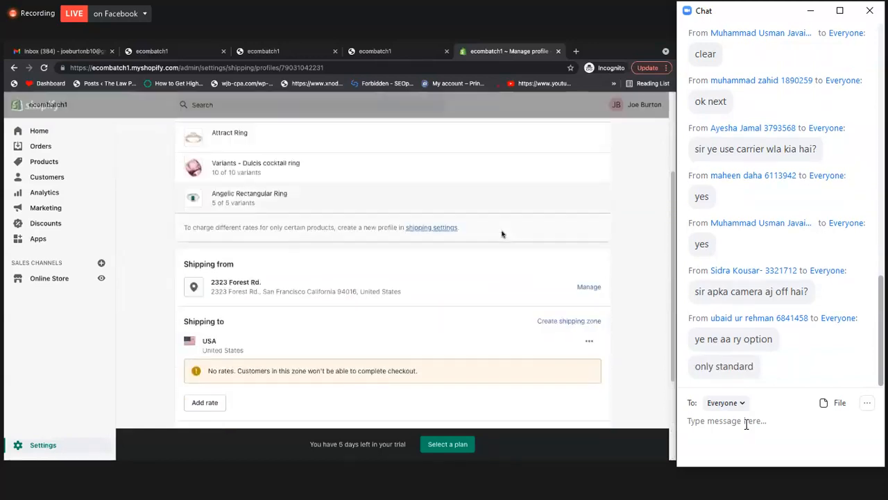
scroll(502, 234, down, 1)
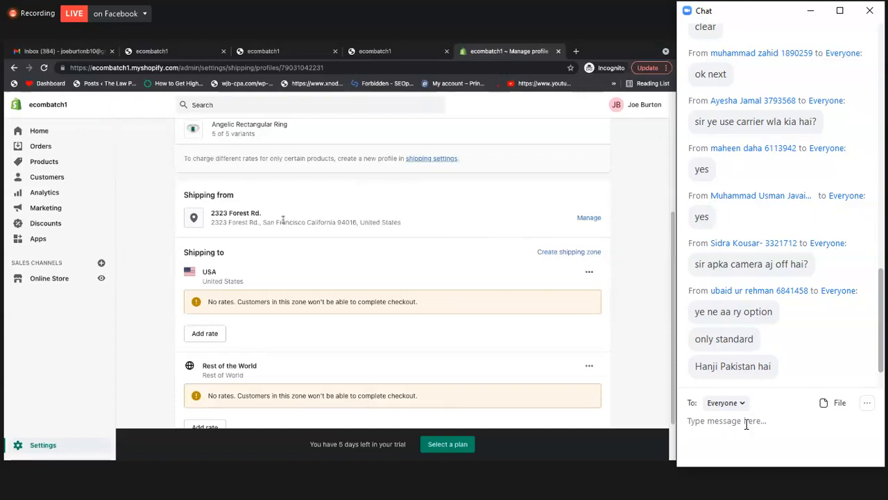
scroll(299, 278, down, 1)
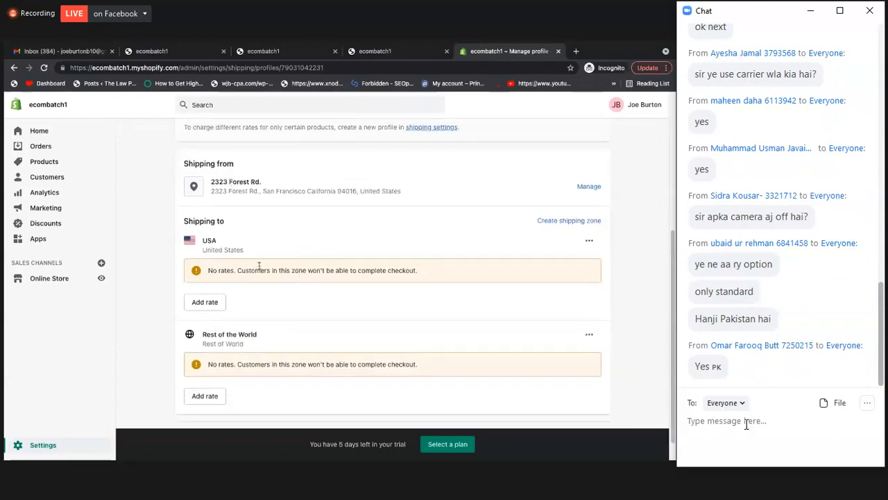
scroll(277, 269, up, 1)
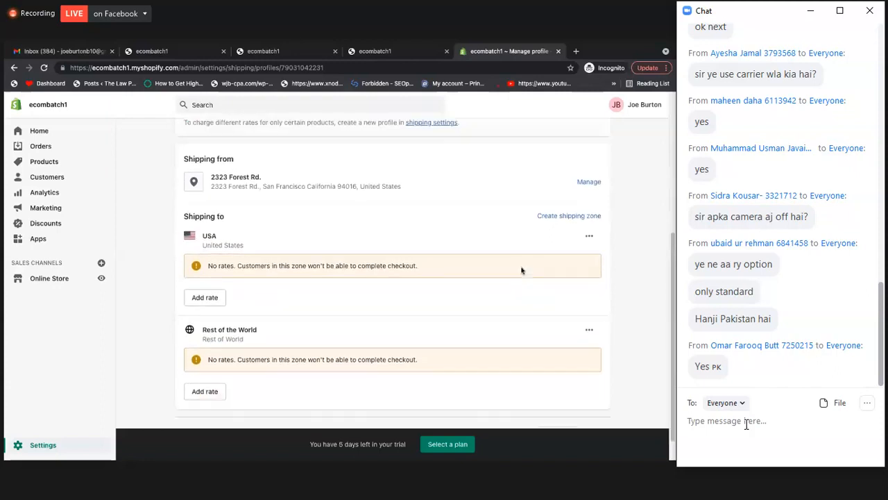
Delete the USA shipping zone from the profile
scroll(521, 270, down, 2)
click(589, 214)
click(575, 258)
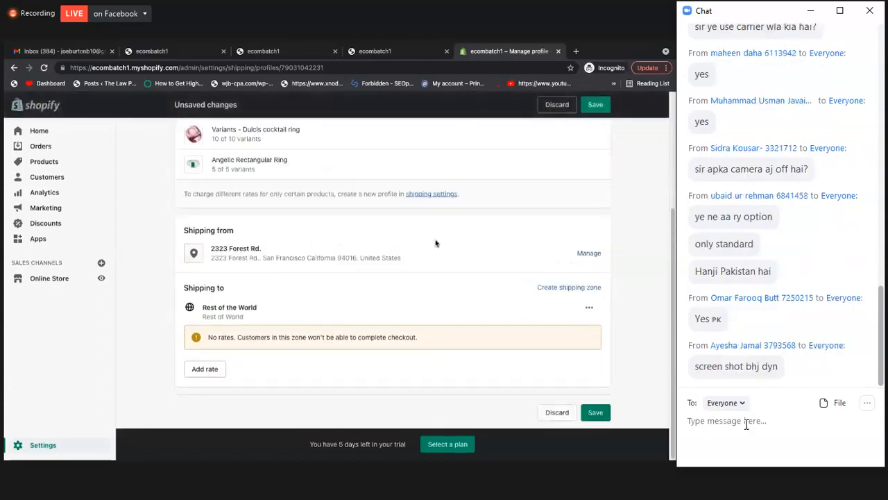
Create a shipping zone named UK that covers the United Kingdom
click(575, 290)
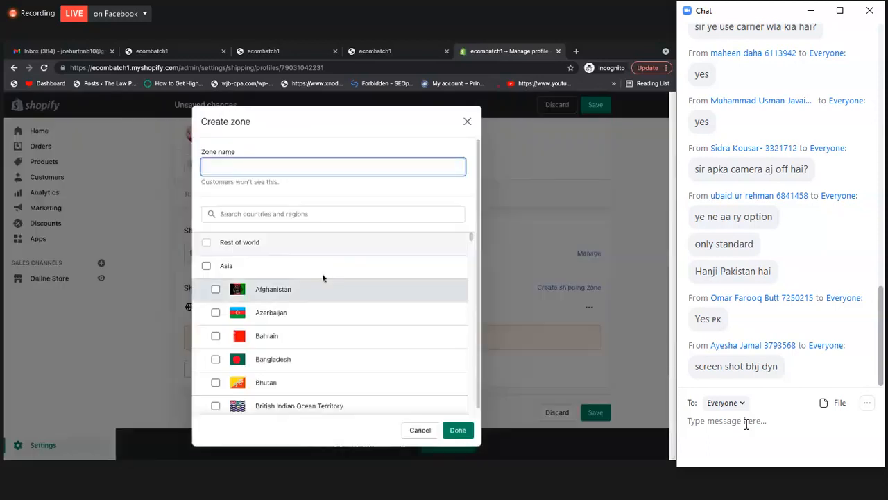
text(UK)
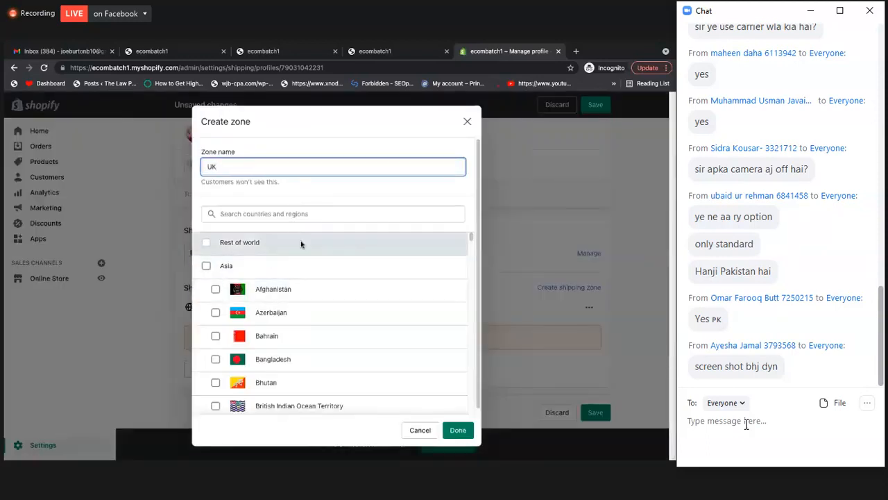
scroll(337, 314, down, 1)
click(278, 213)
text(unite)
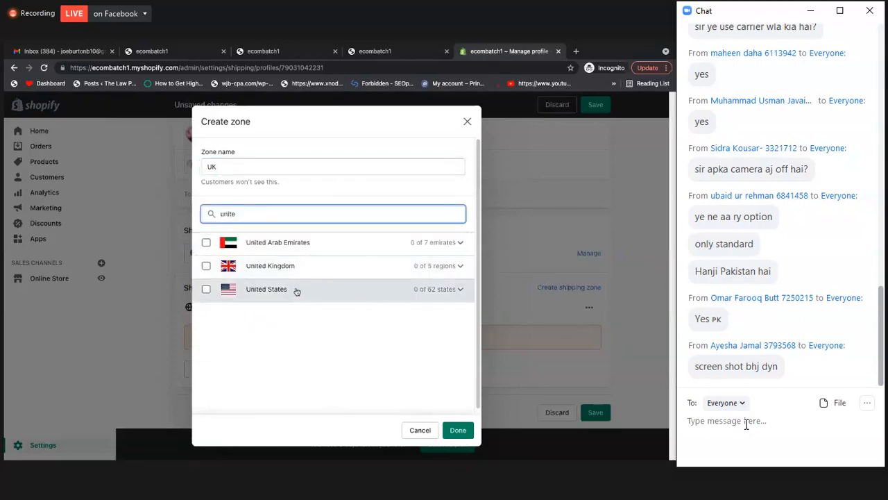
click(273, 271)
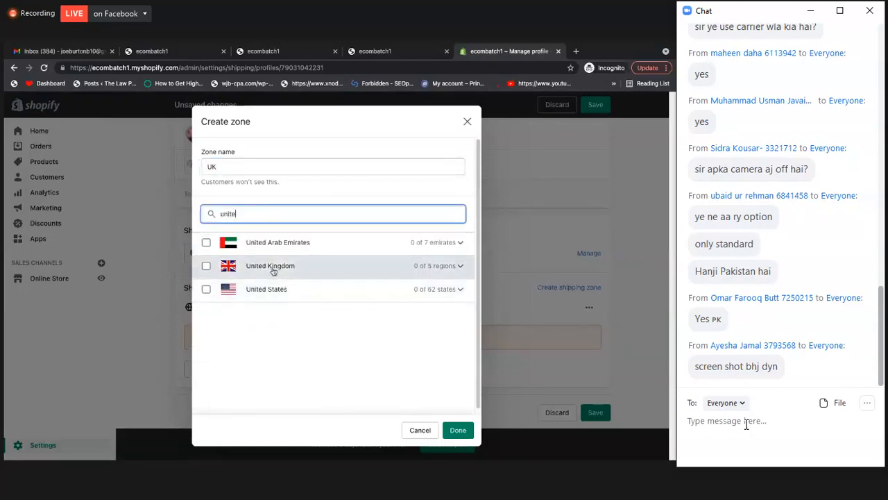
click(460, 428)
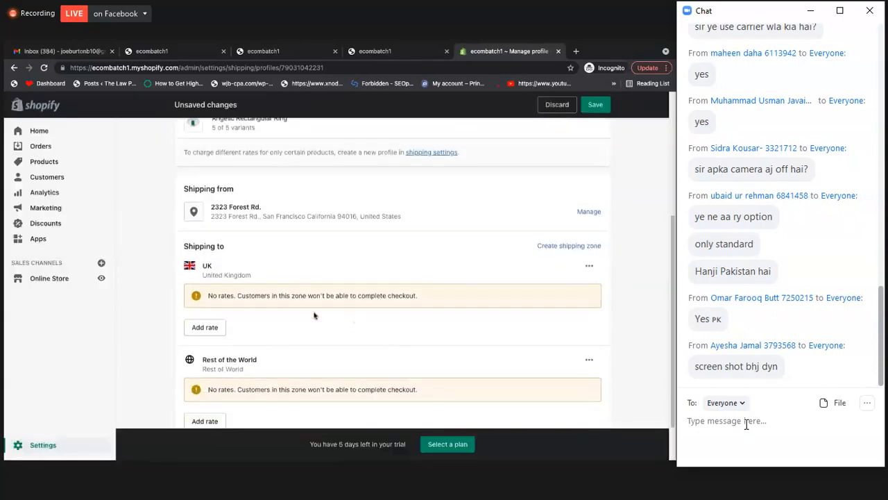
Open the add-rate form for the UK zone and examine the available international shipping speeds
scroll(217, 272, down, 1)
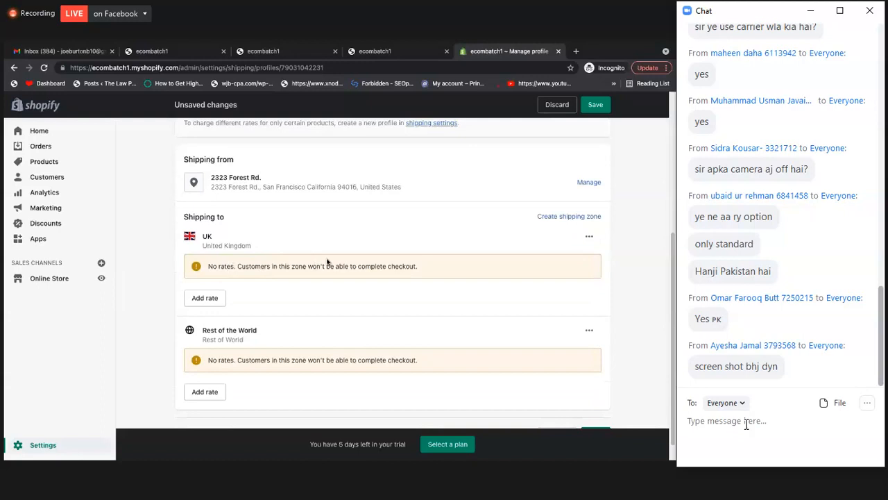
click(212, 299)
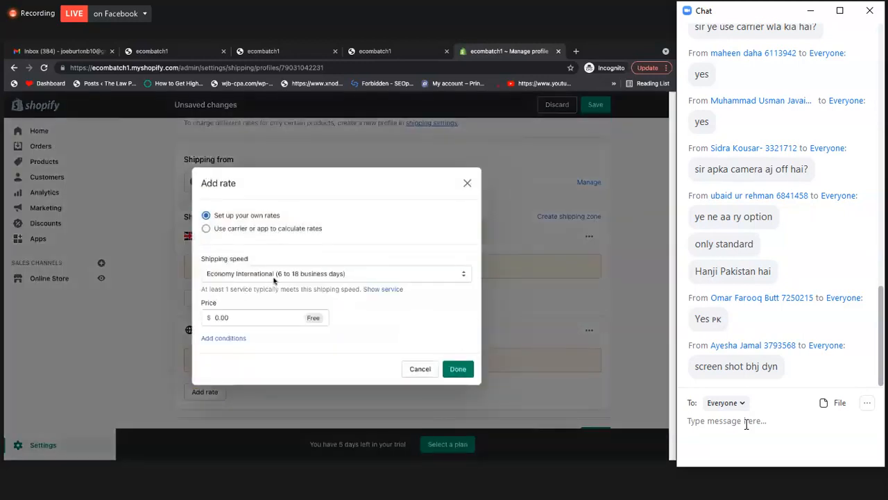
click(282, 275)
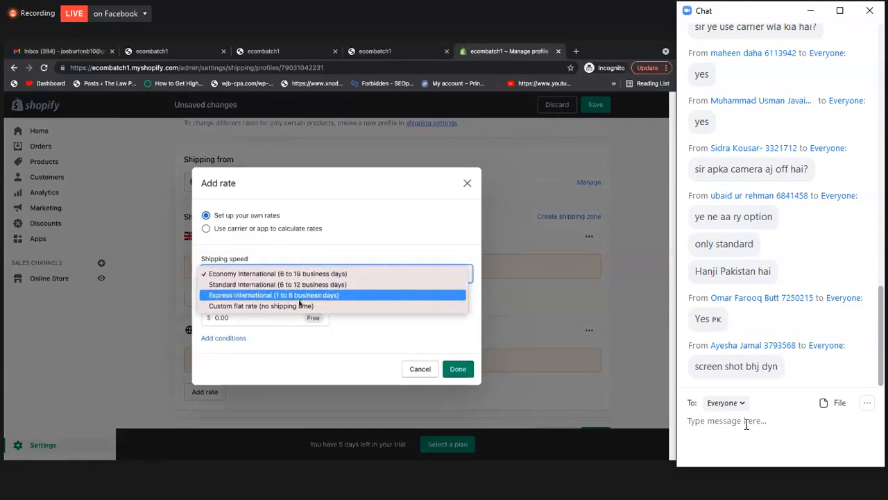
click(345, 244)
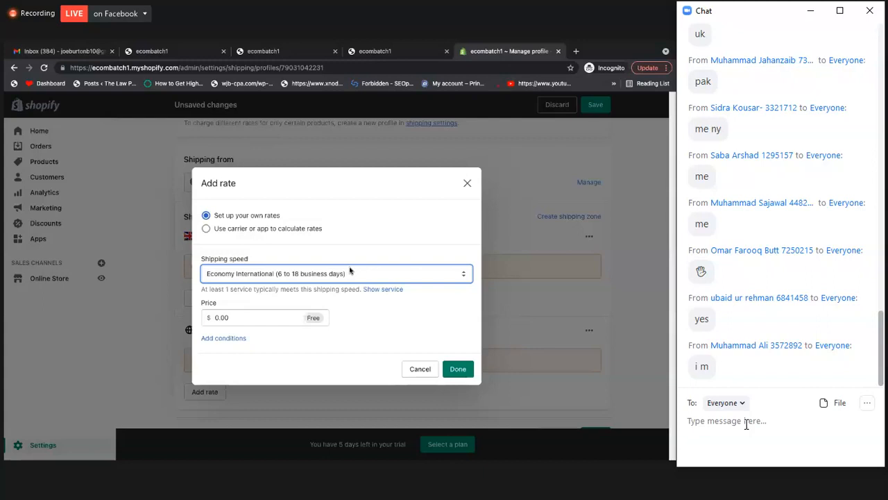
click(299, 278)
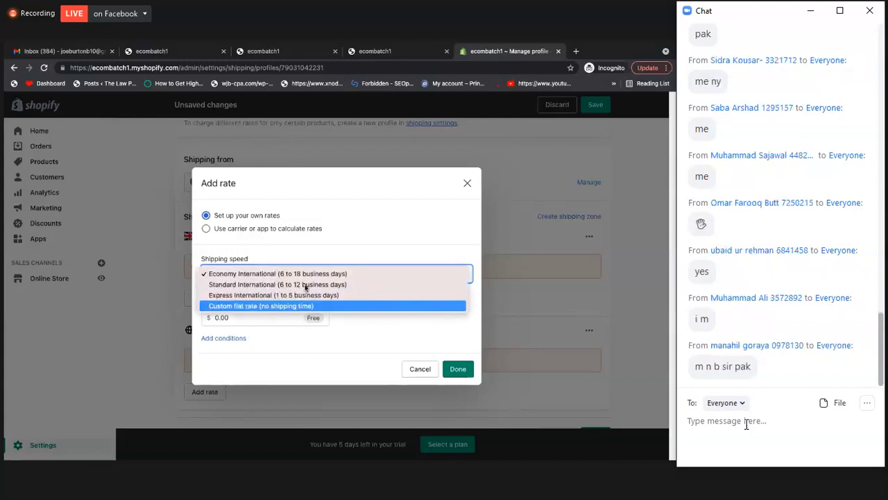
click(370, 198)
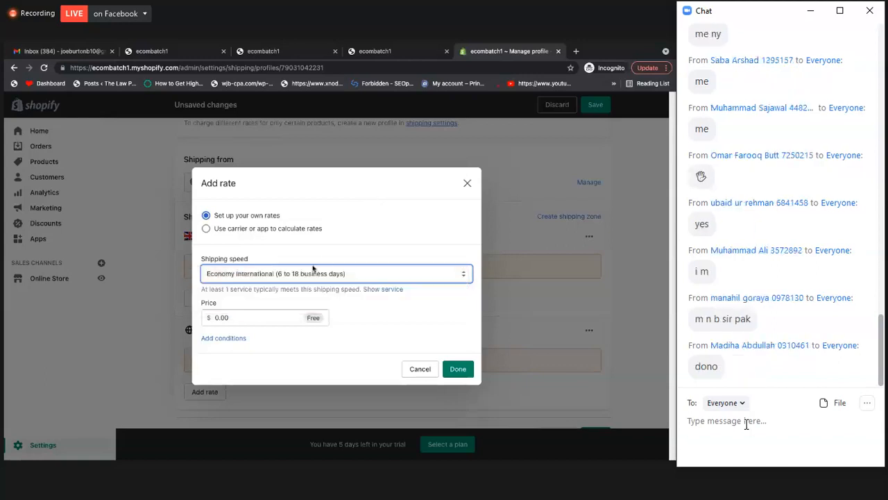
click(312, 270)
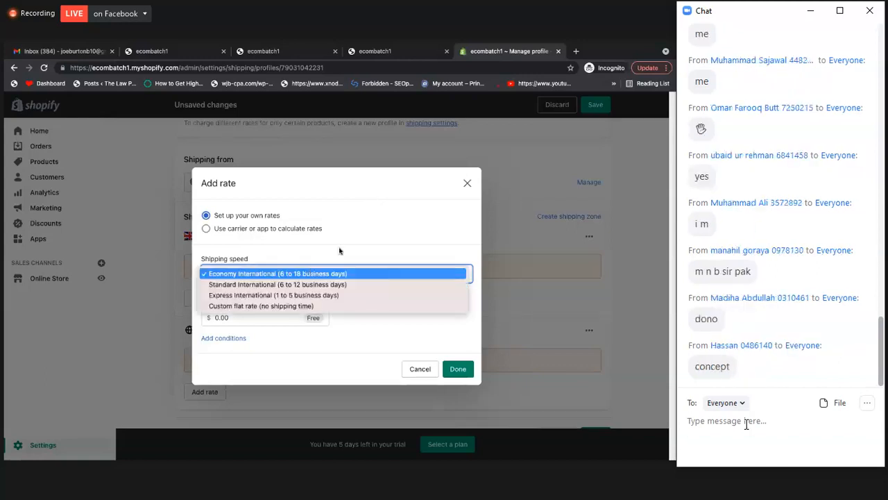
click(329, 258)
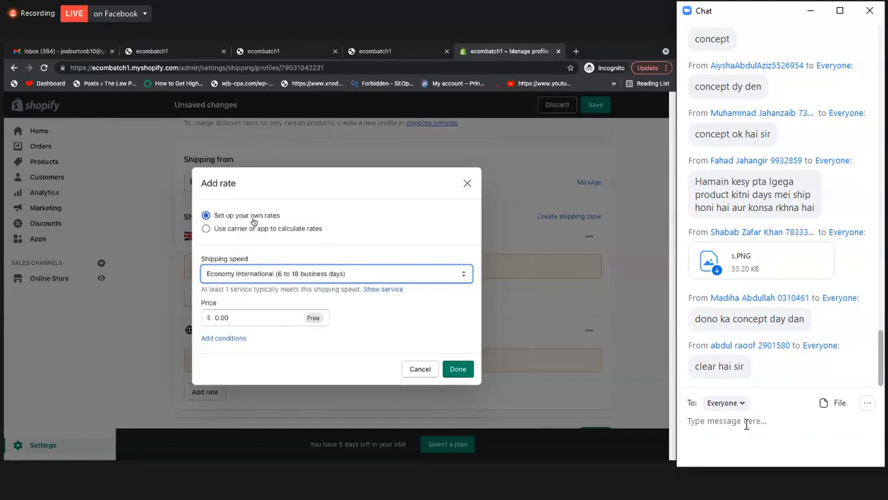
click(227, 280)
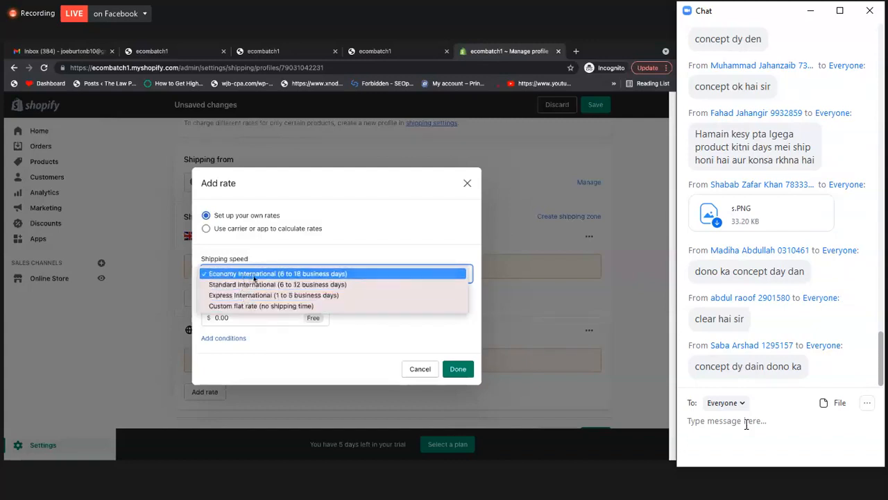
click(254, 276)
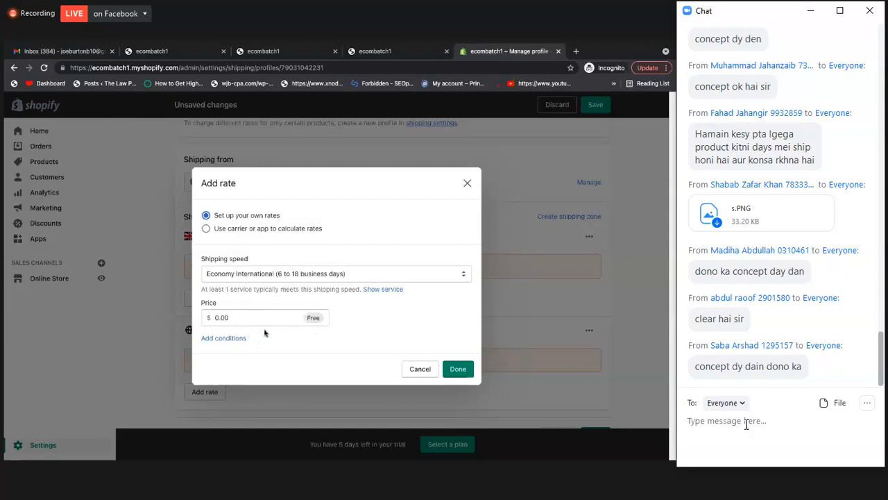
Try a price of 5.00 for the Economy International rate, and clear the price again
double_click(237, 318)
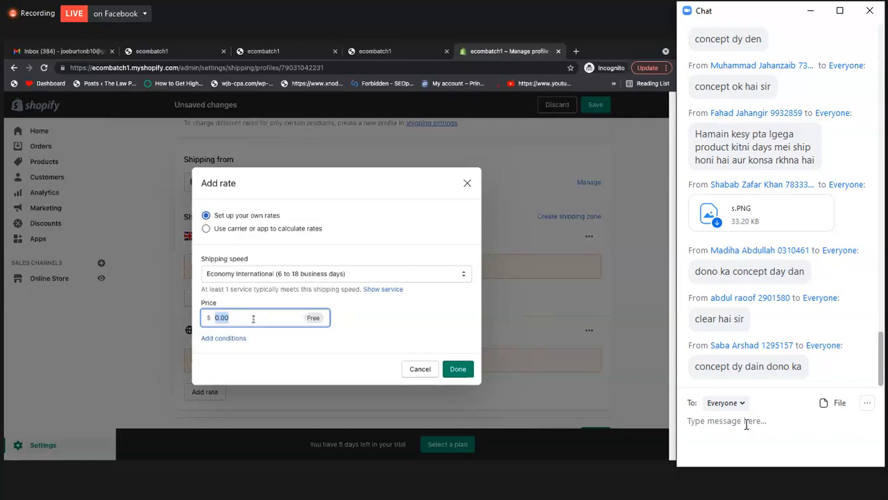
text(5)
click(351, 327)
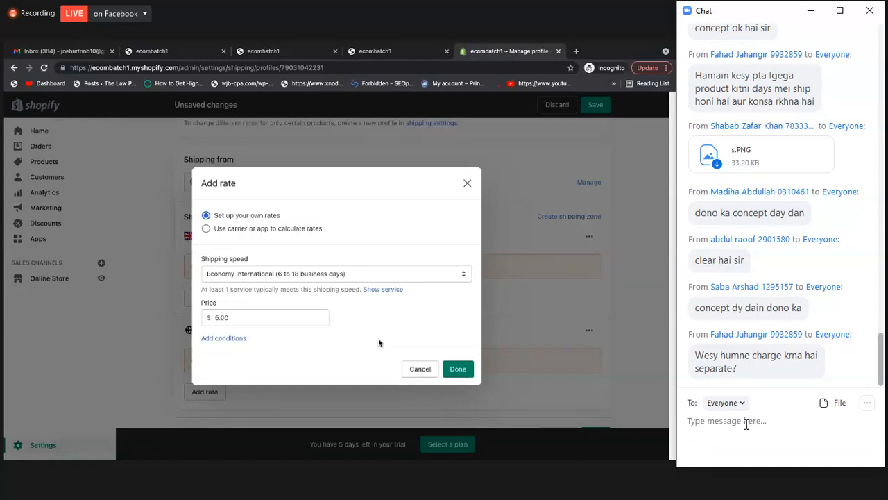
double_click(298, 317)
key(BackSpace)
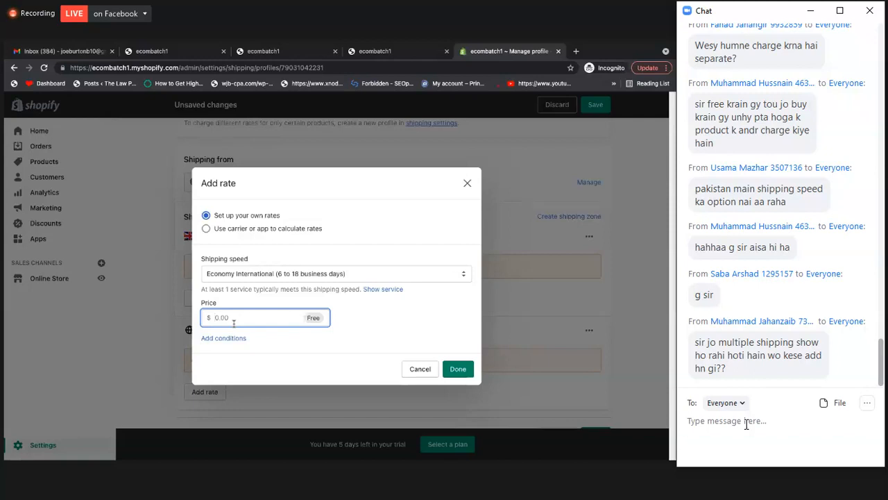
Review the shipping speed options once more and close the add-rate form without adding a rate
click(253, 275)
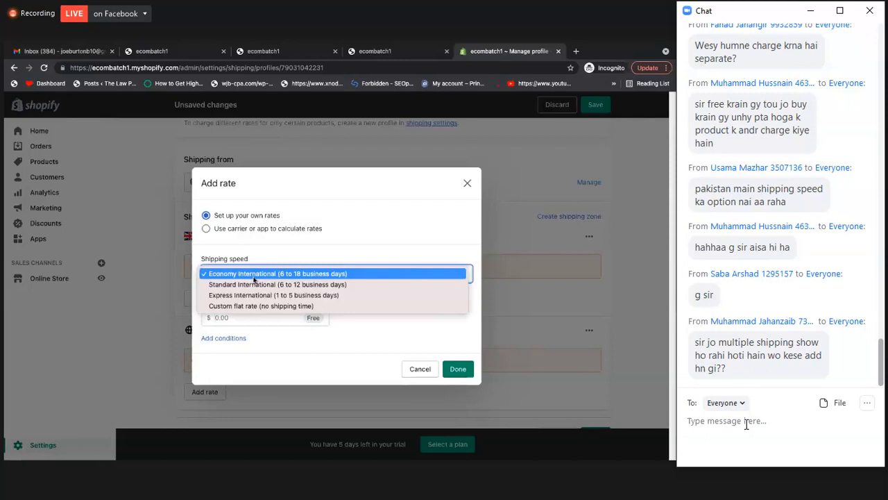
click(278, 323)
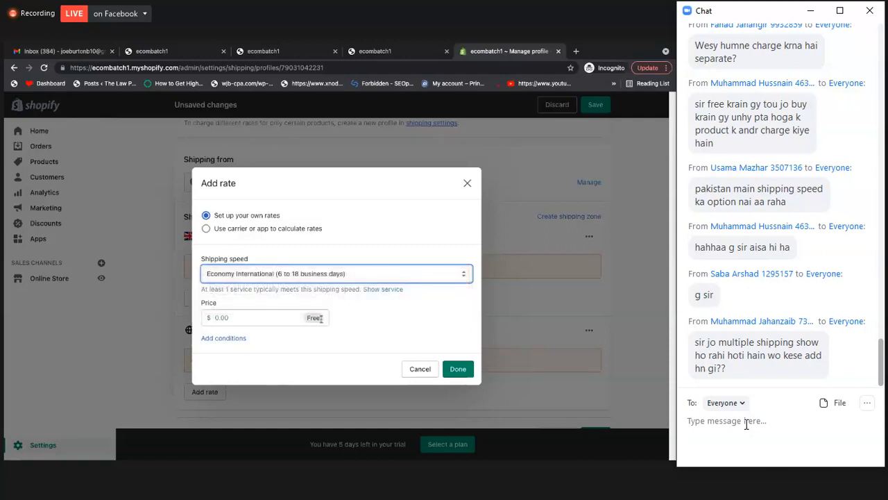
click(308, 279)
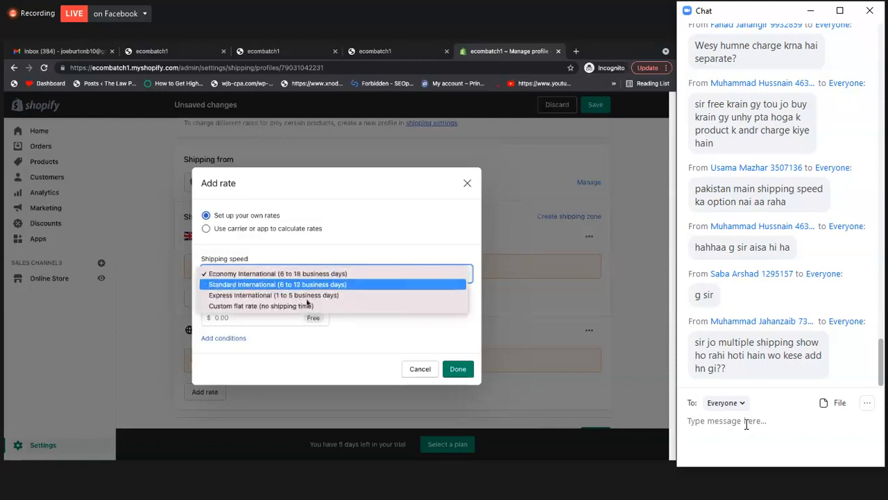
click(361, 331)
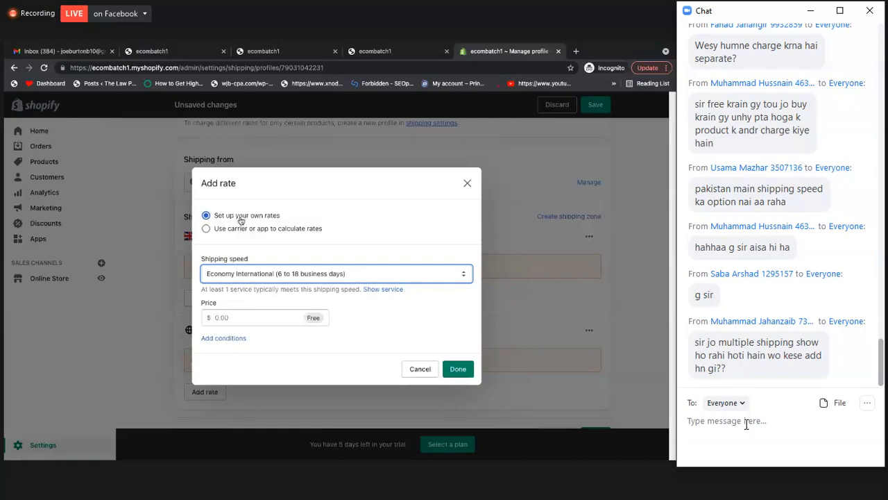
click(467, 184)
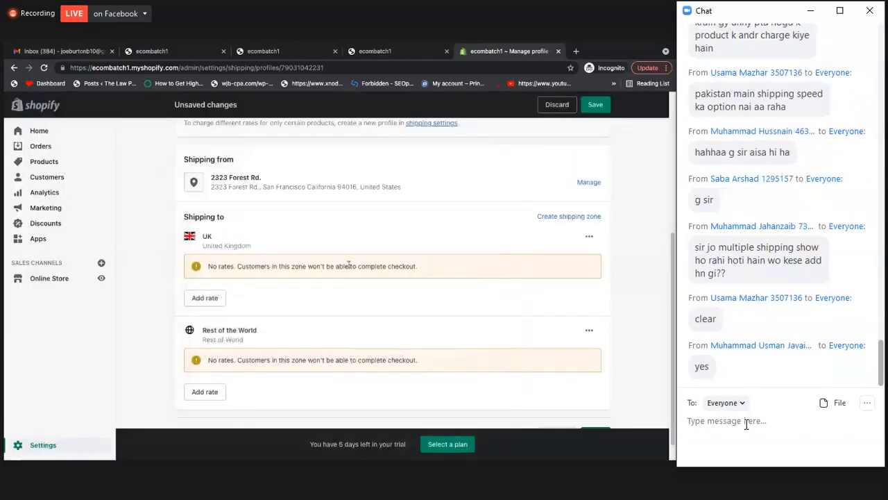
Start a new rate for the UK zone with Economy International (6 to 18 business days) speed and a price of 5.00
click(211, 299)
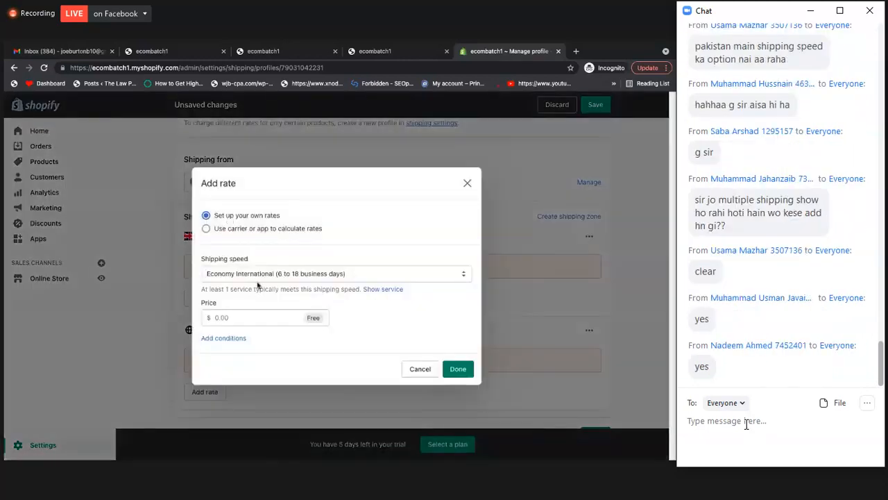
click(258, 276)
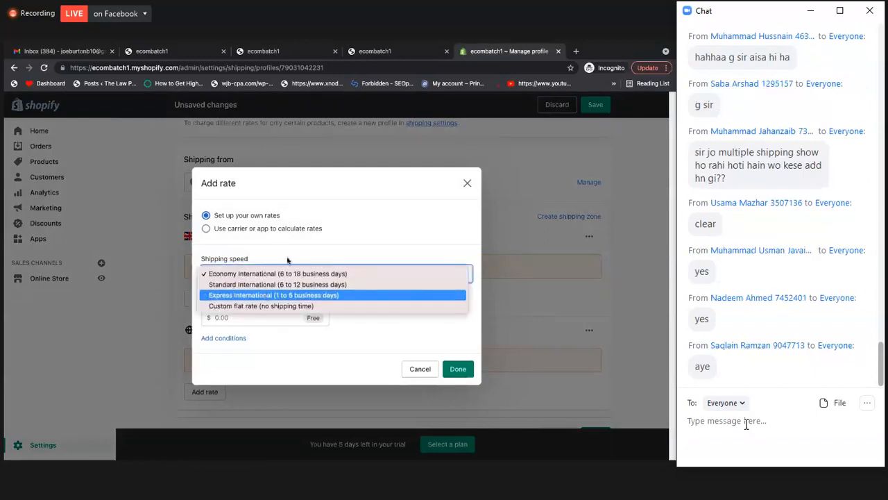
click(278, 269)
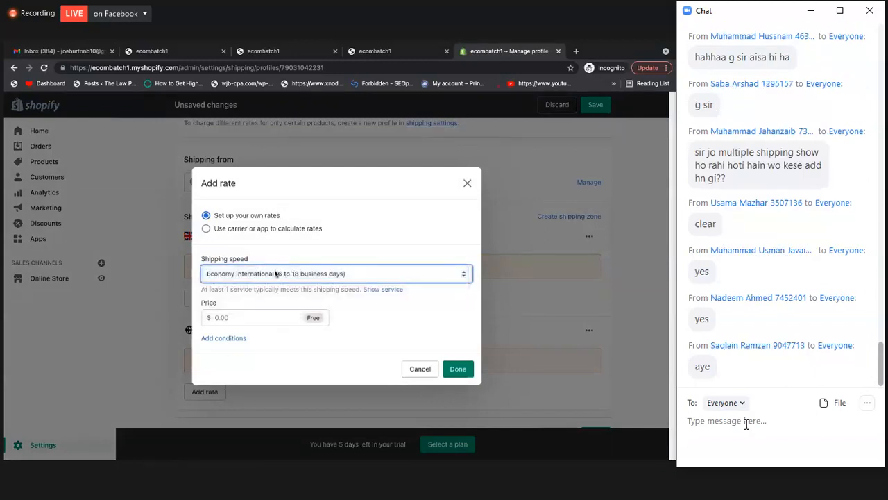
click(256, 320)
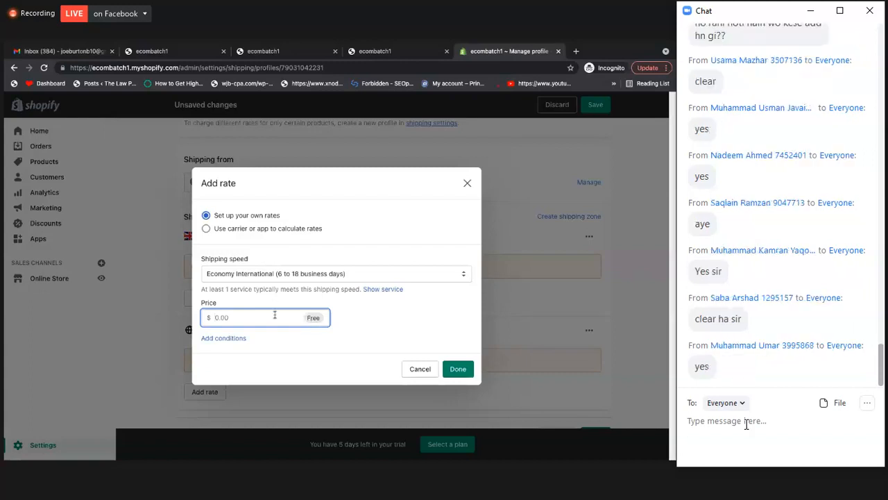
text(5)
click(368, 320)
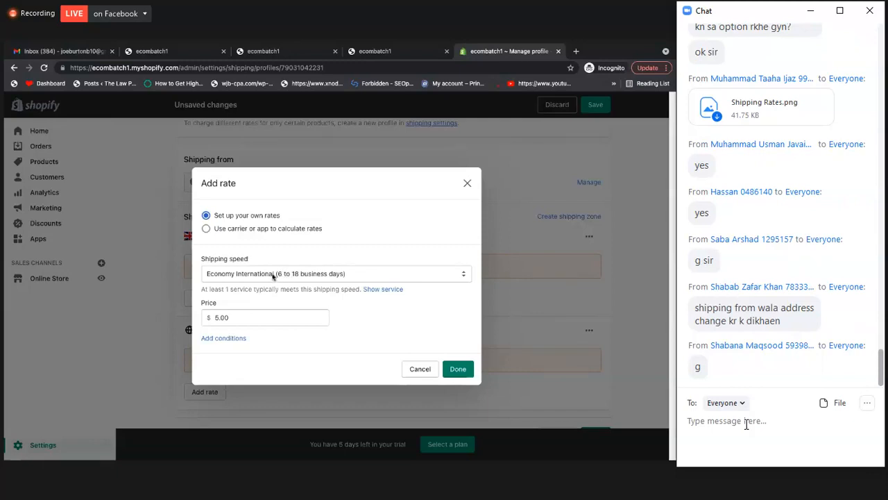
Try the custom flat rate (no shipping time) option with the rate name Flat Shipping
click(273, 276)
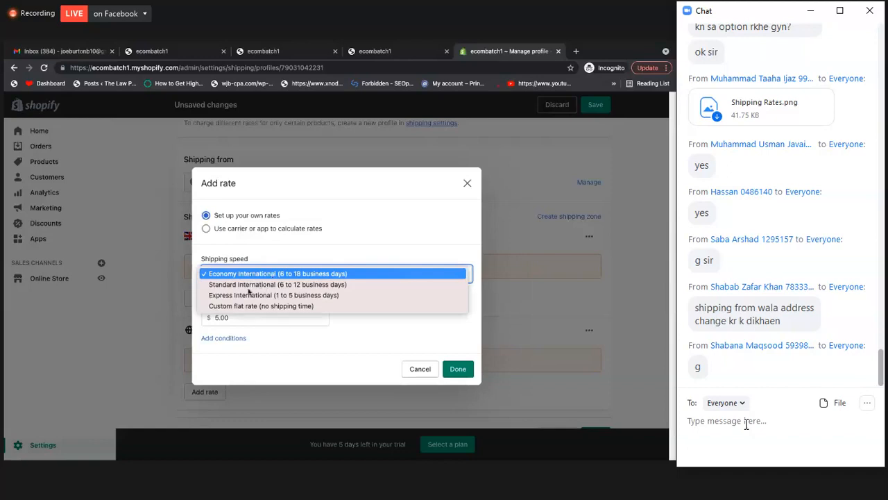
click(295, 245)
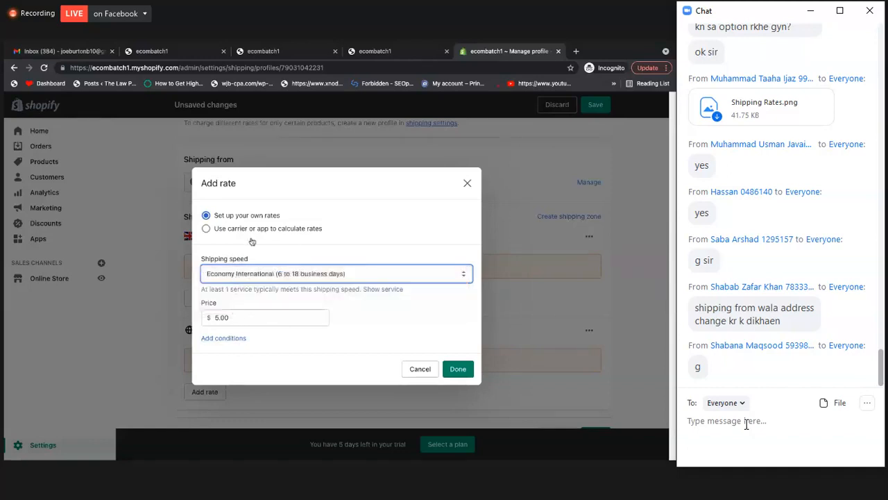
click(285, 278)
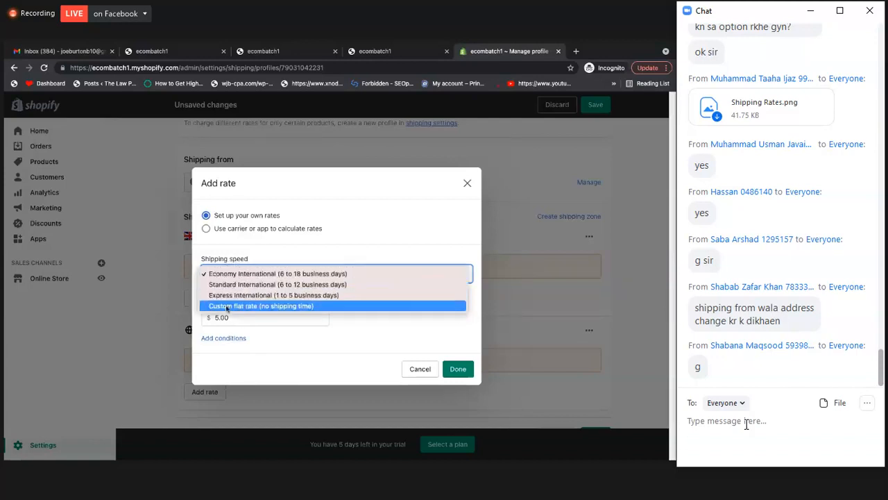
click(290, 307)
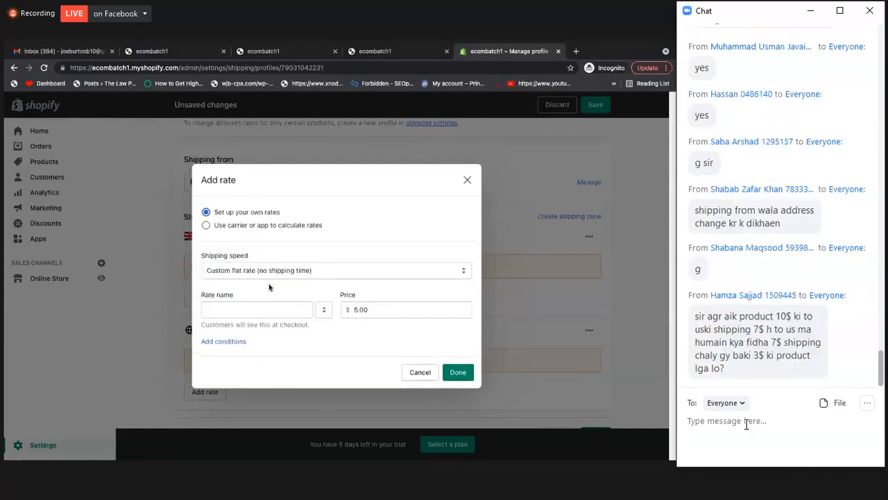
click(368, 310)
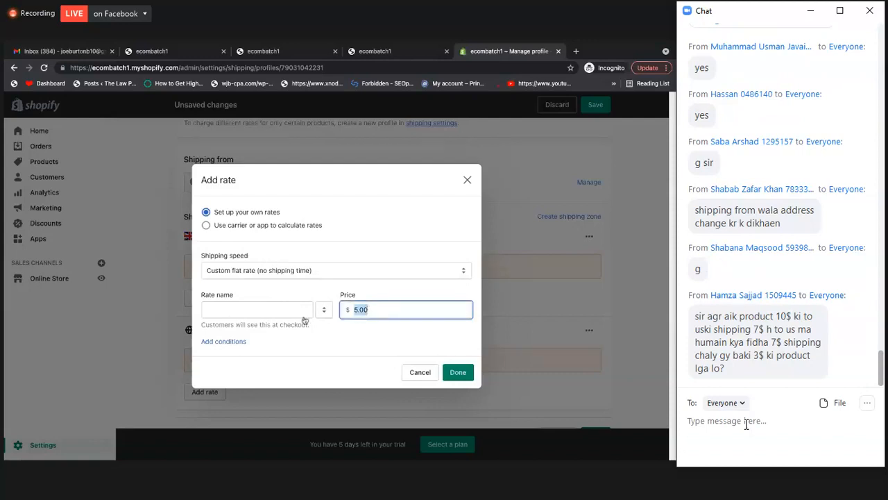
click(240, 311)
text(Flat Shipping)
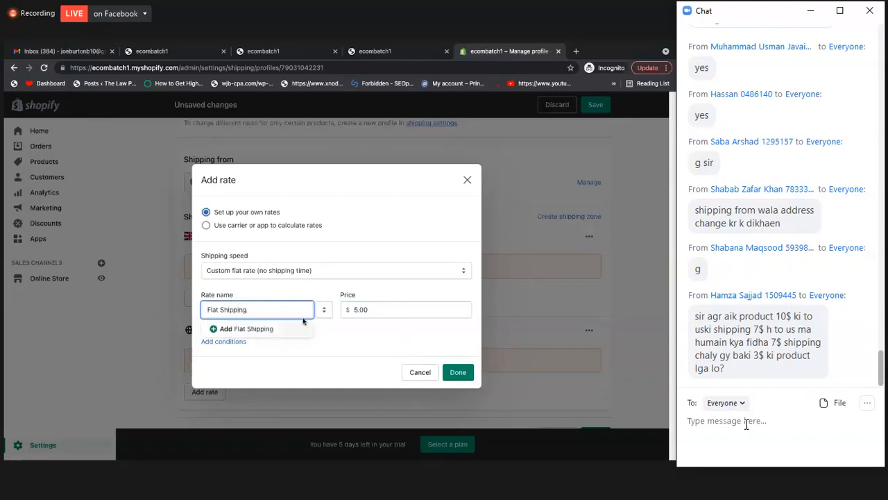
click(337, 334)
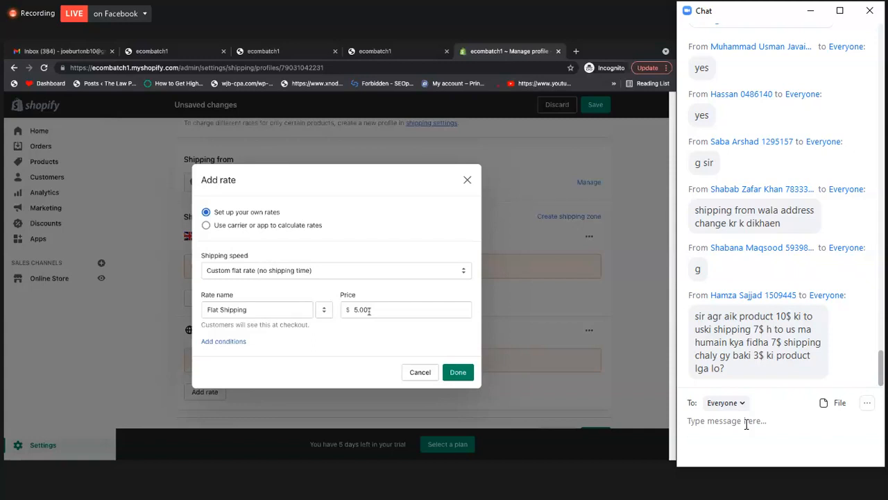
Check the flat rate's name and price, and return the shipping speed to Economy International (6 to 18 business days)
click(261, 277)
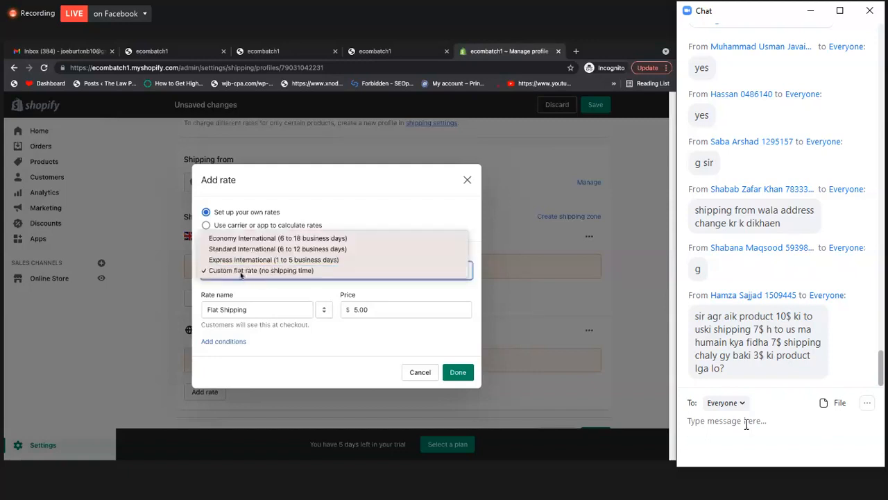
click(254, 311)
click(361, 349)
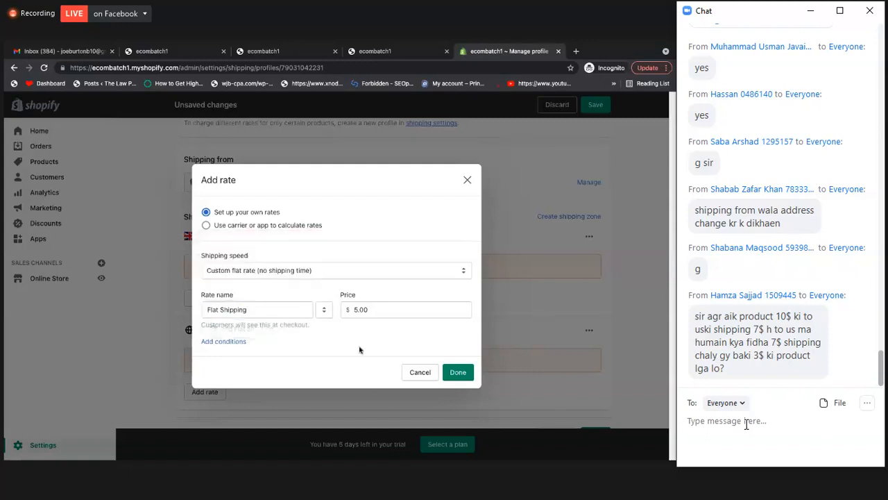
double_click(360, 310)
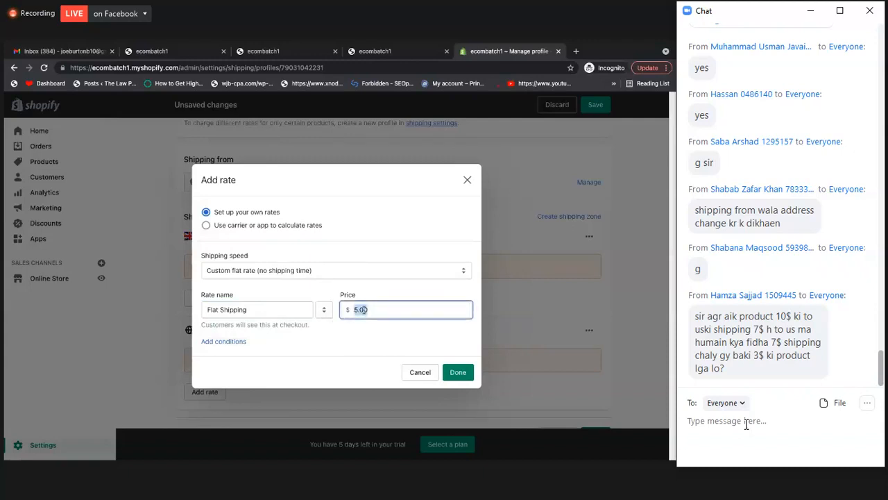
click(384, 309)
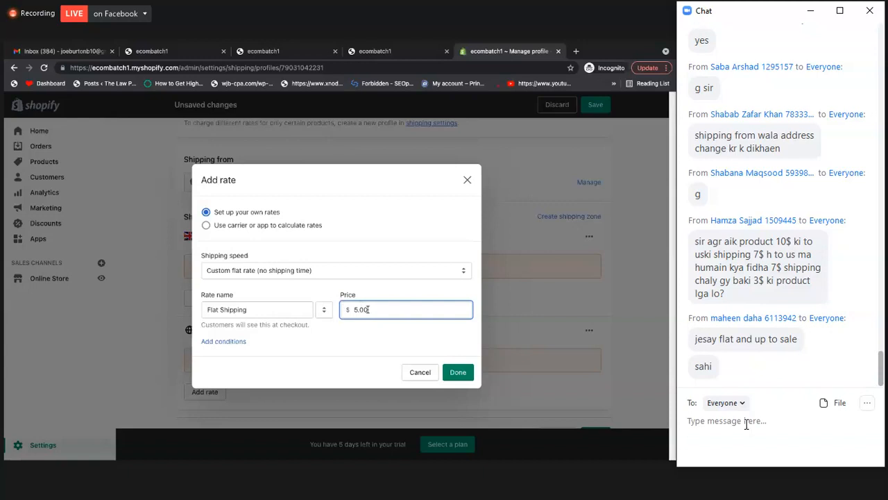
click(302, 269)
click(276, 239)
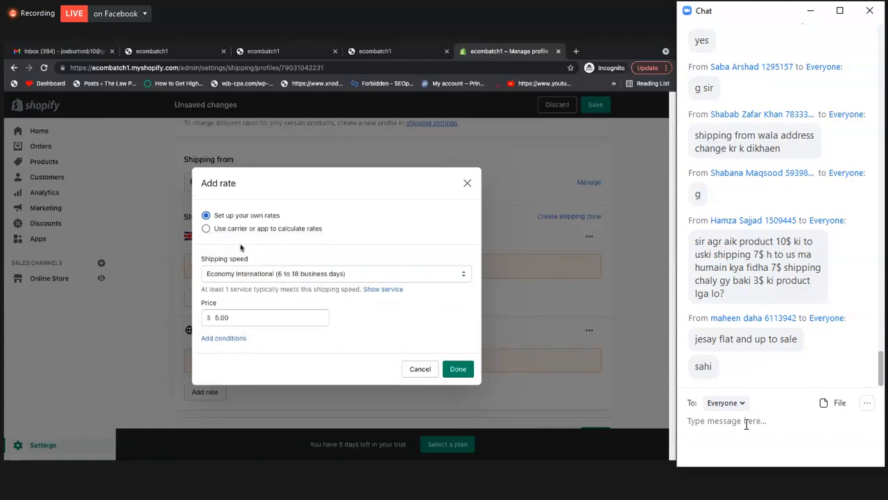
Clear the rate's price and switch the shipping speed to Custom flat rate (no shipping time)
click(238, 317)
double_click(238, 317)
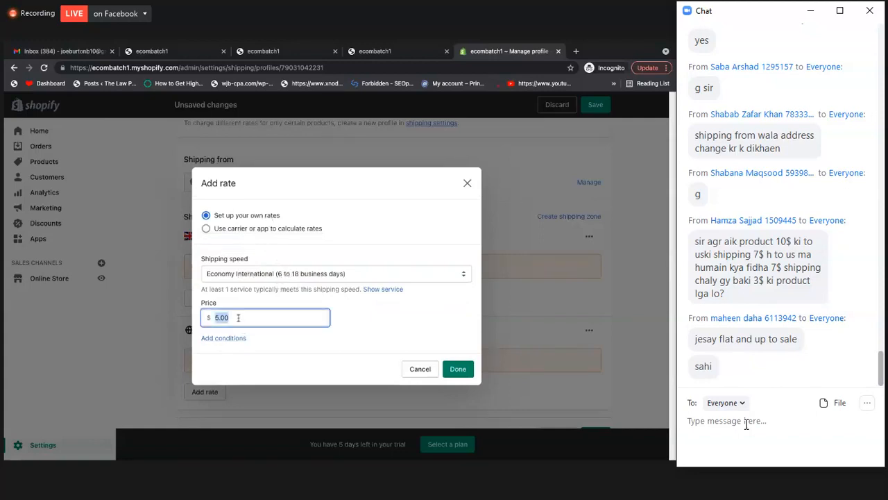
key(BackSpace)
click(285, 274)
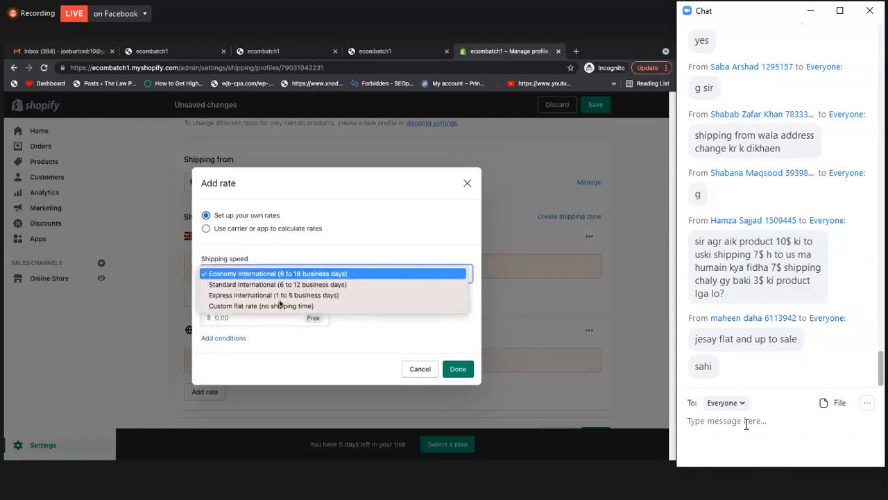
click(276, 306)
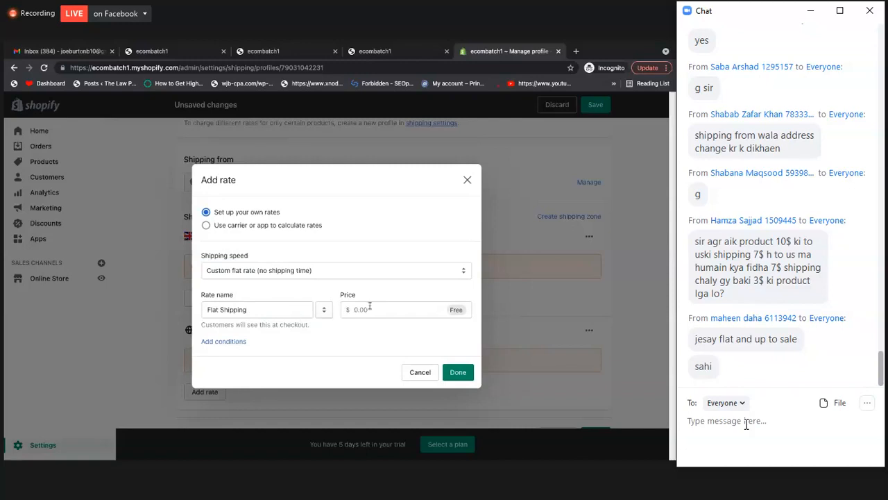
click(370, 307)
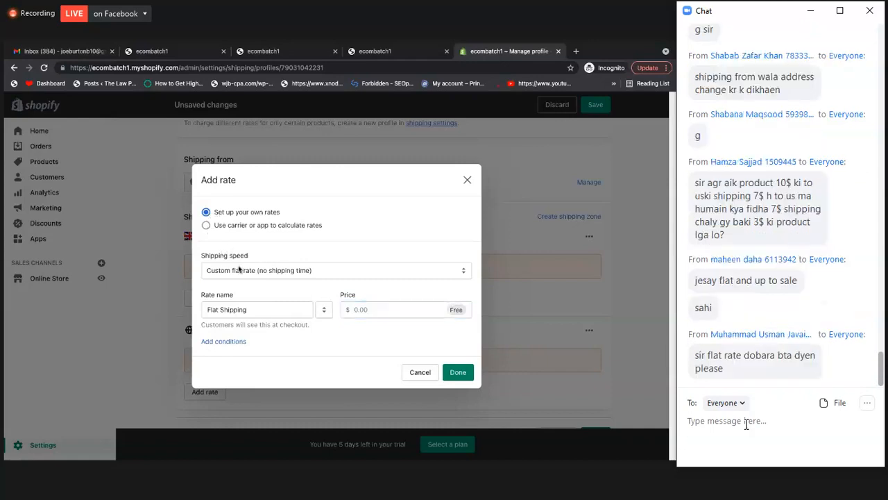
Switch to Economy International and back to the custom flat rate, and set the Flat Shipping price to 2.00
click(240, 270)
click(271, 241)
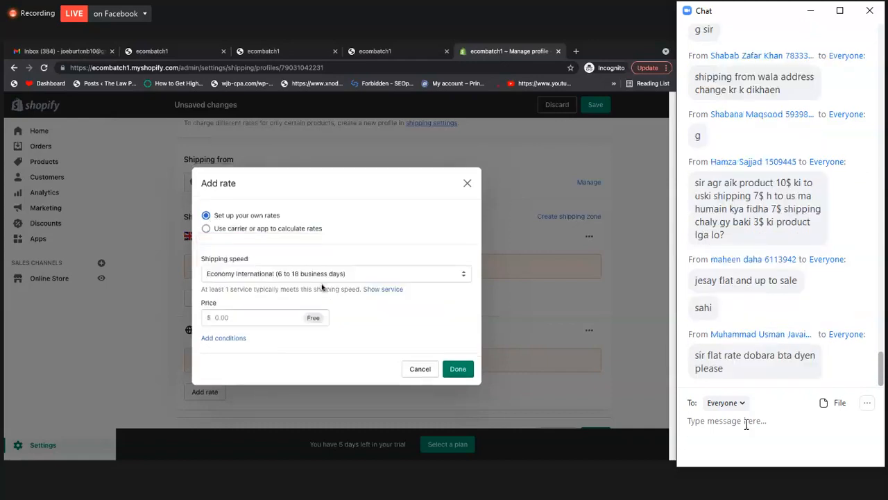
click(287, 275)
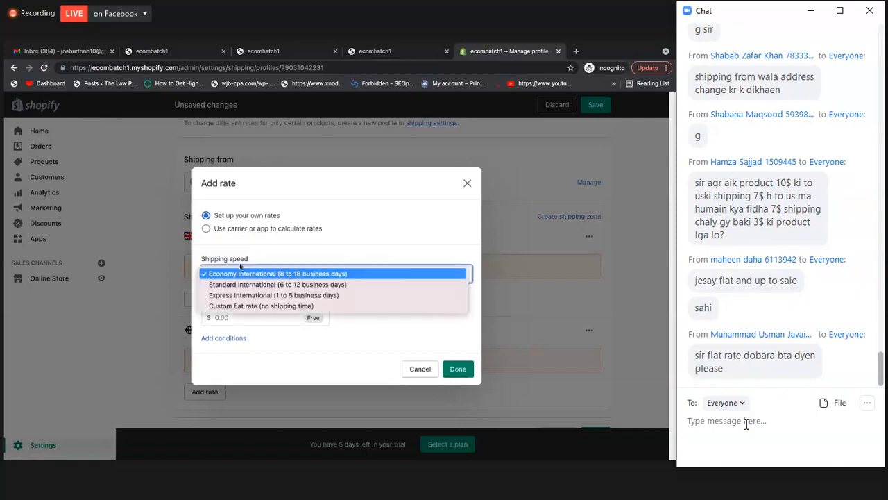
click(236, 308)
click(268, 308)
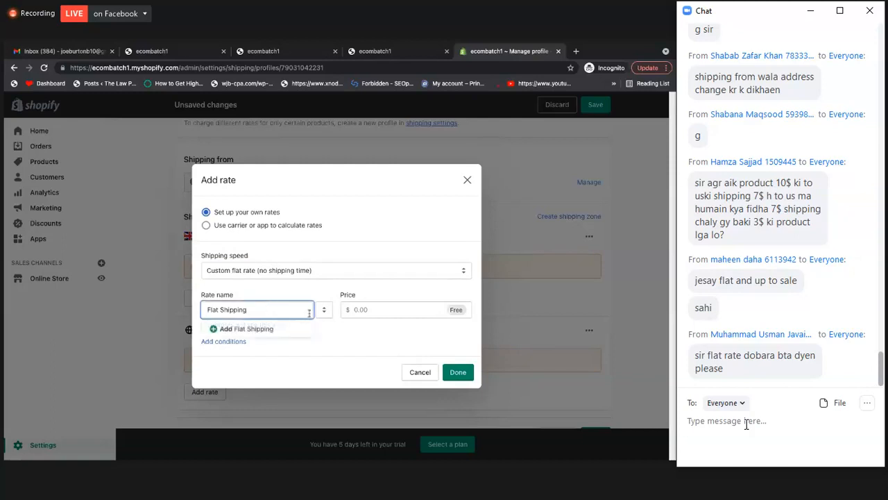
click(354, 310)
text(2)
click(381, 294)
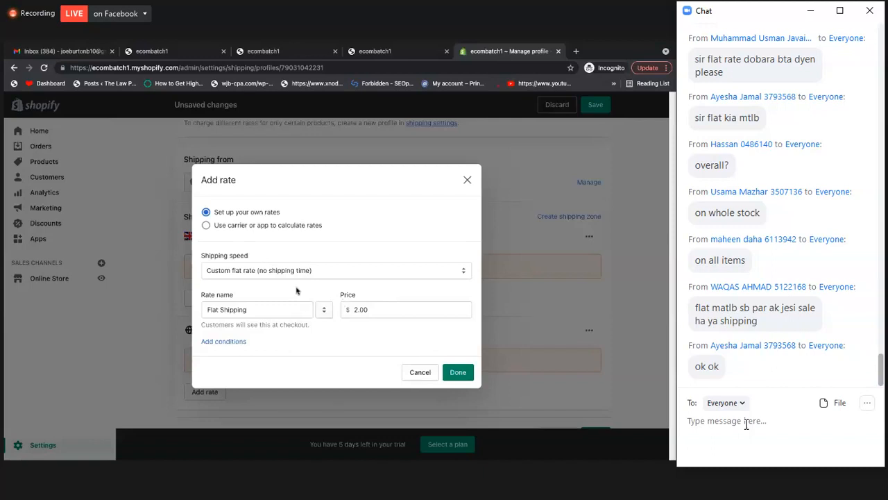
Return the shipping speed to Economy International (6 to 18 business days) and clear the rate's price
click(286, 272)
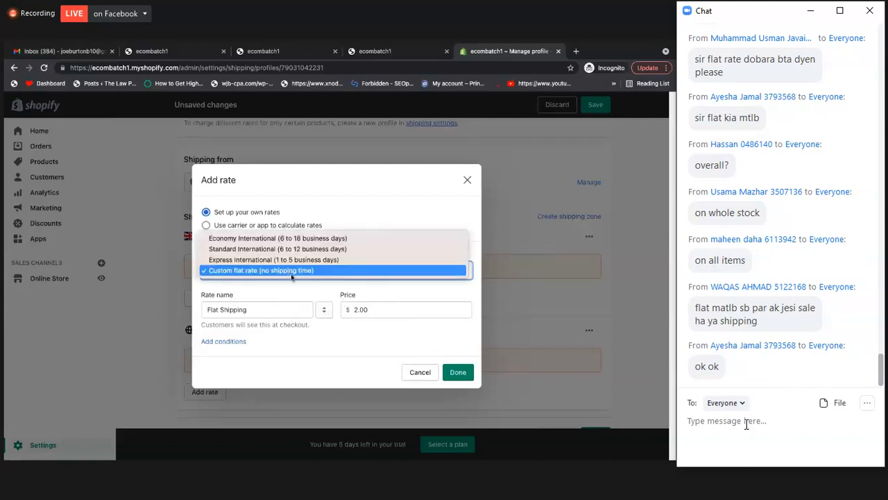
click(298, 240)
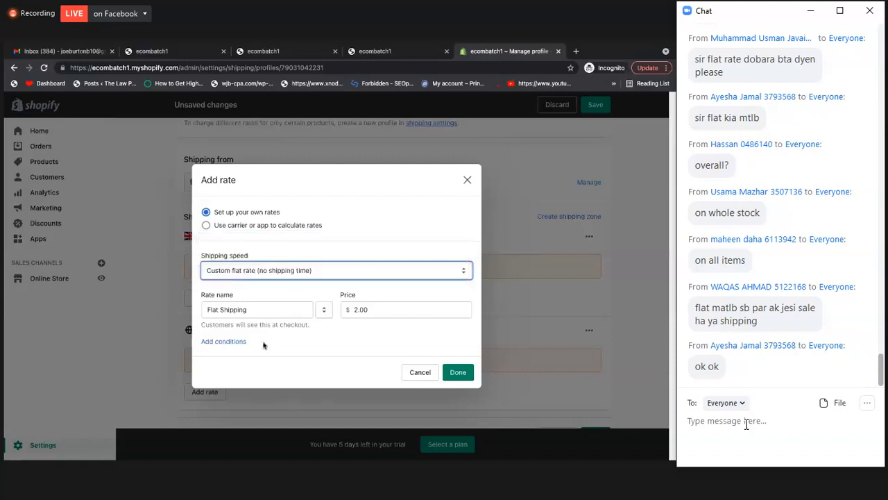
click(267, 275)
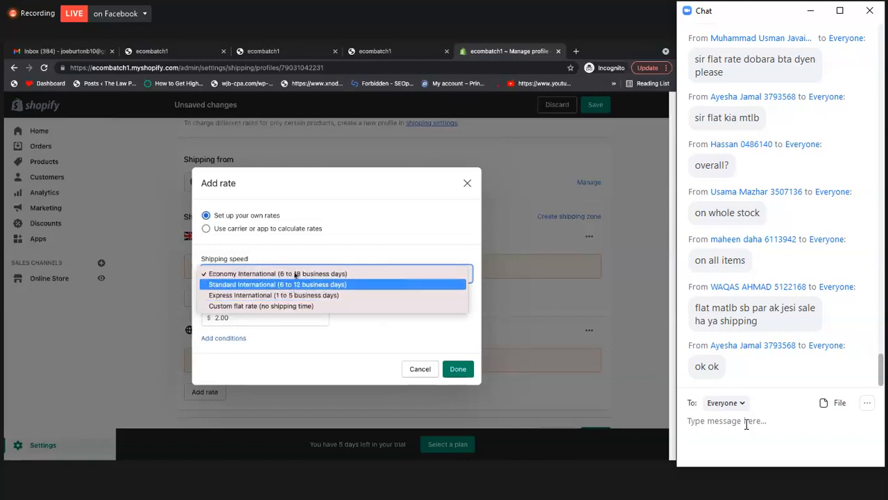
click(287, 249)
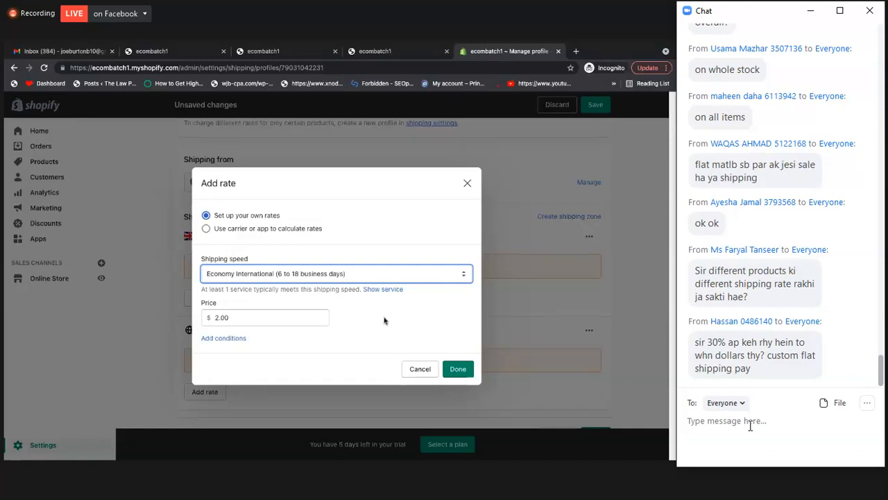
click(208, 317)
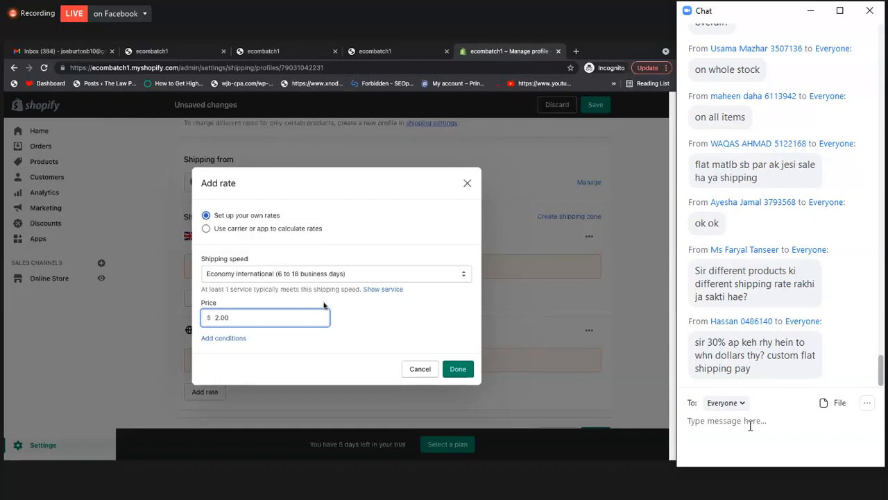
key(BackSpace)
key(BackSpace)
key(BackSpace)
key(BackSpace)
click(283, 236)
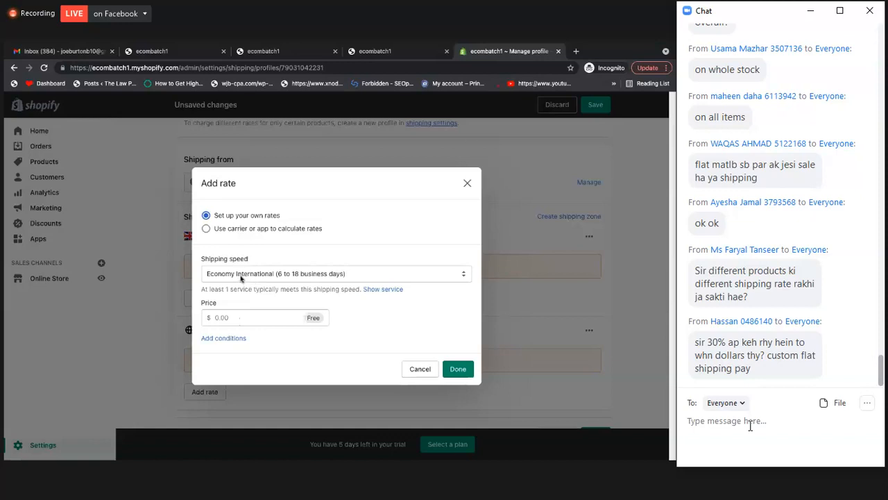
Examine the rate's condition options, including the minimum and maximum limits based on item weight
click(234, 319)
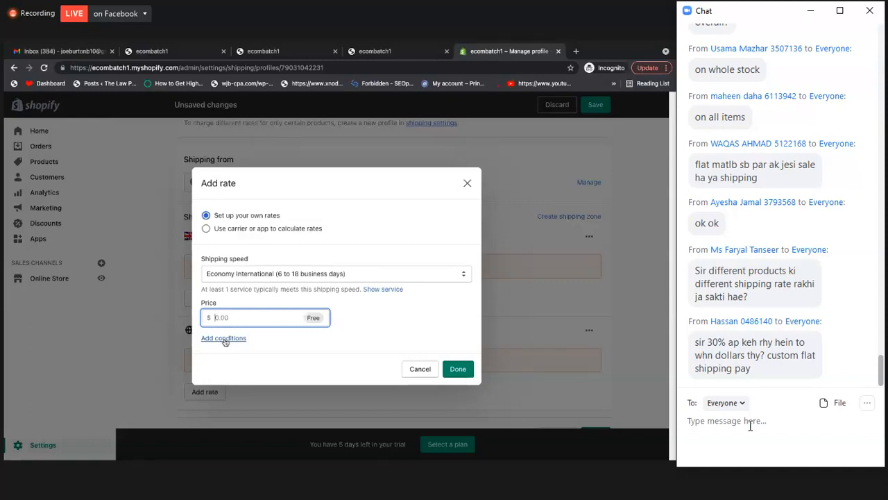
click(223, 339)
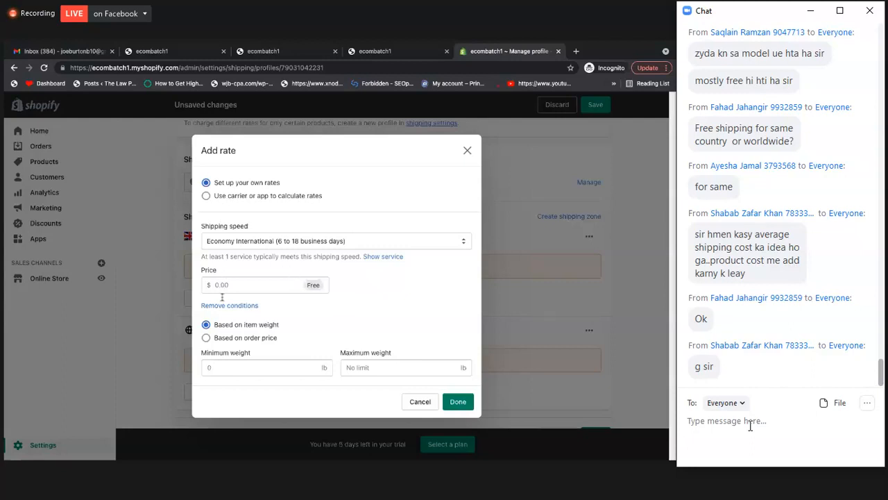
click(225, 304)
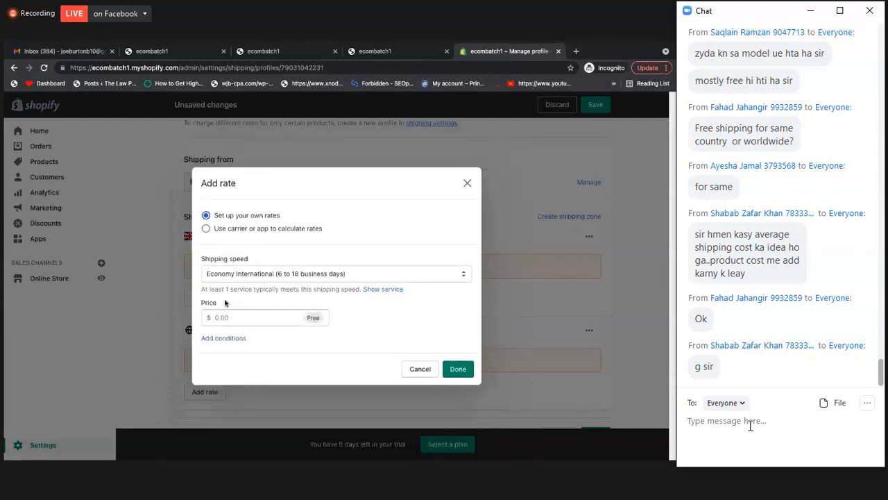
click(233, 340)
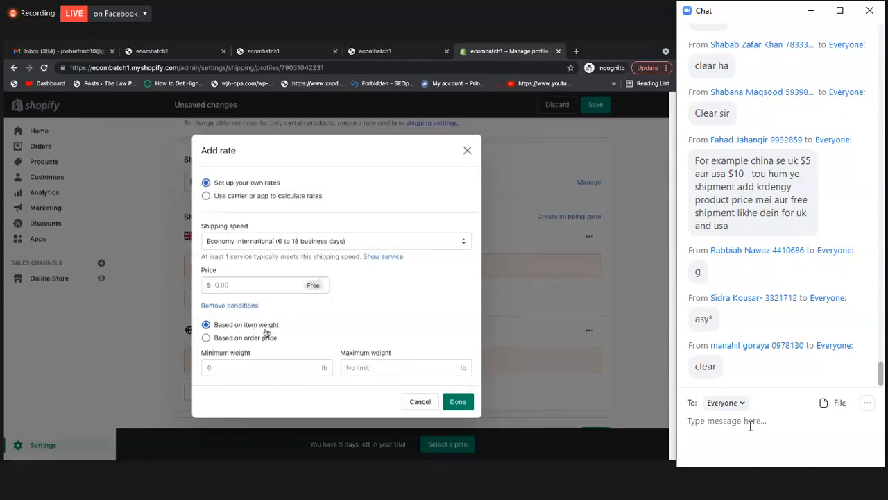
click(236, 366)
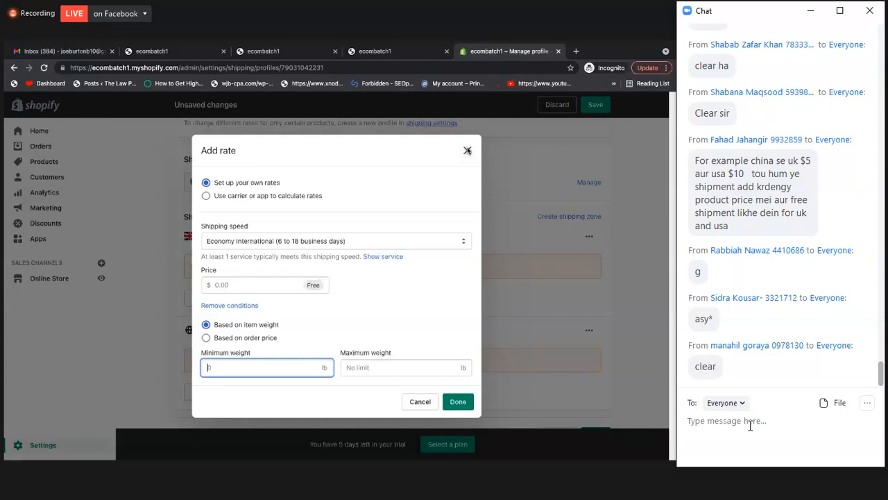
Close the add-rate form without adding a rate and save the shipping profile's changes
click(467, 151)
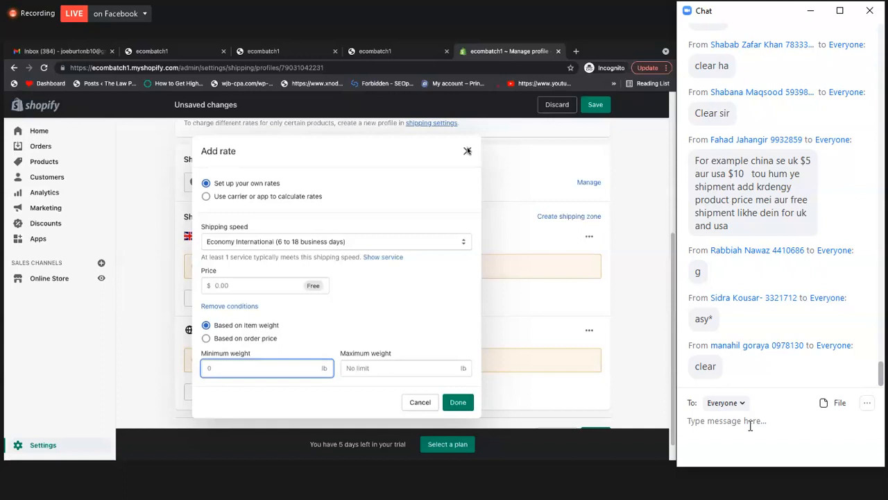
click(467, 151)
click(595, 105)
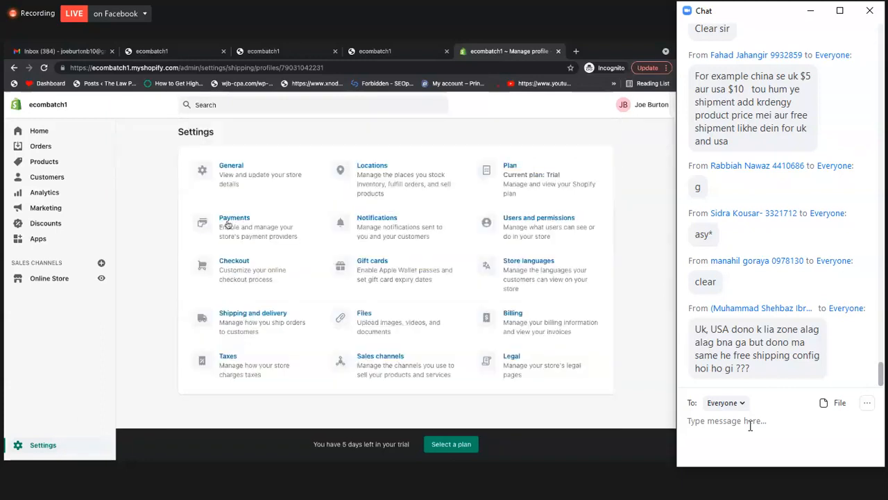
Open the General store settings and review the store details, address, standards and formats, and store currency
click(236, 179)
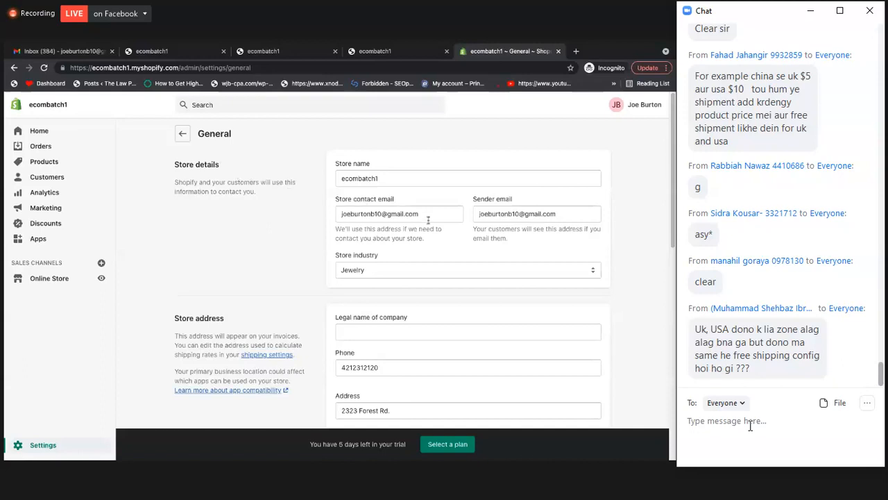
scroll(428, 231, down, 1)
scroll(386, 214, up, 1)
scroll(392, 216, down, 1)
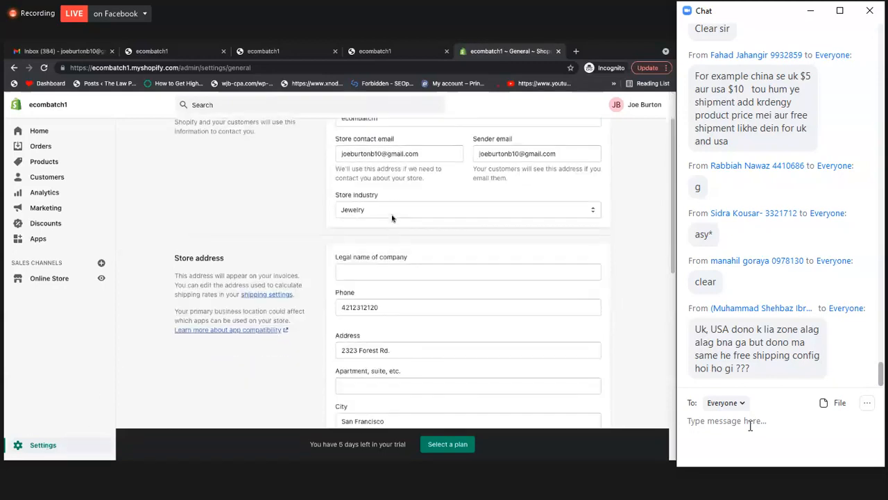
scroll(392, 218, down, 3)
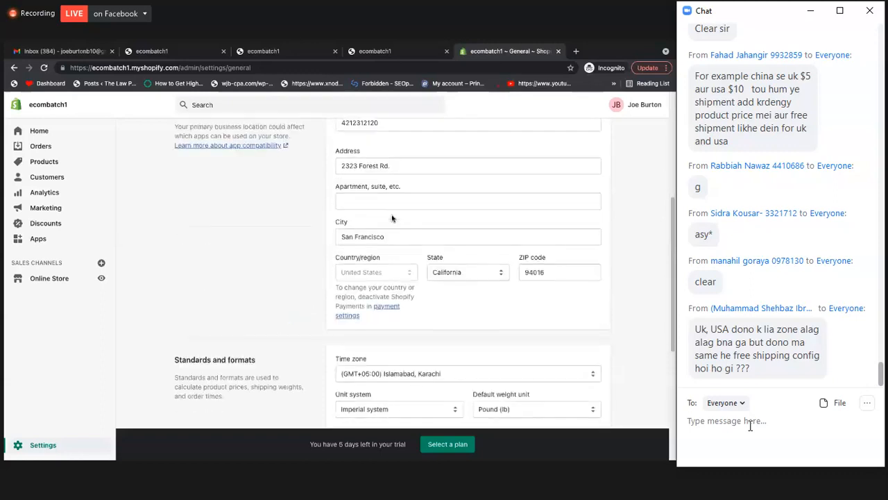
scroll(392, 218, down, 3)
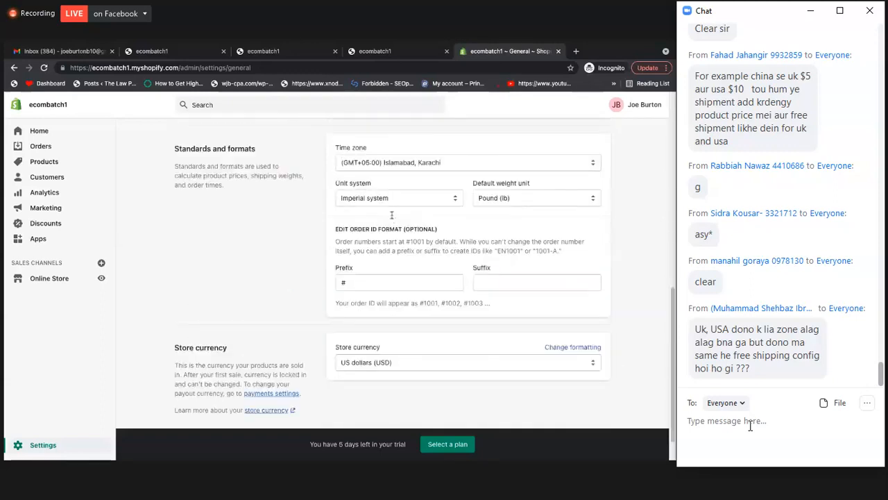
scroll(437, 195, up, 3)
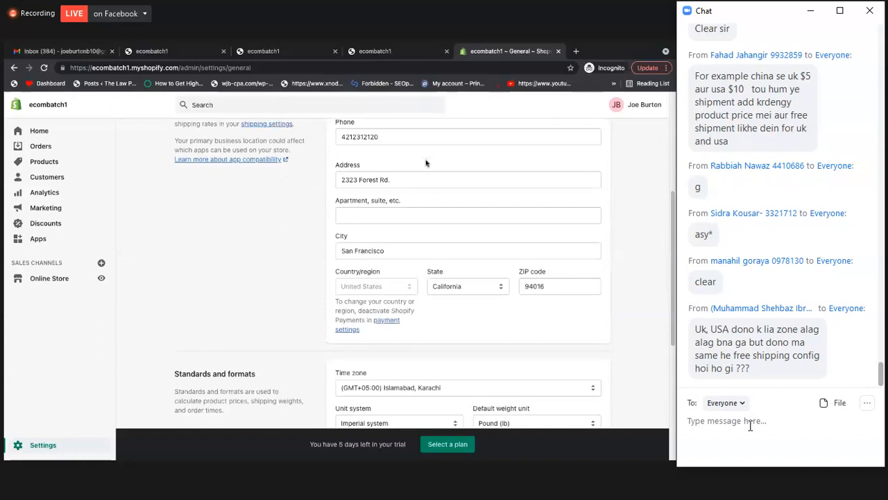
scroll(405, 207, down, 1)
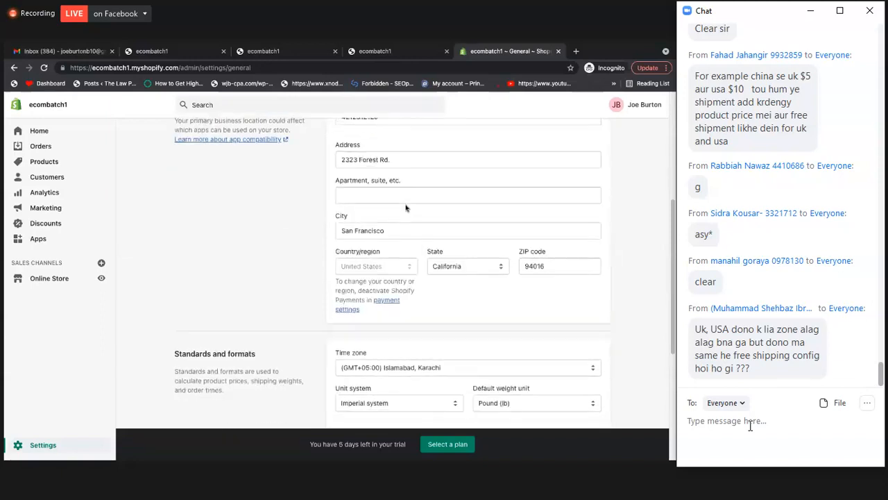
scroll(406, 207, down, 2)
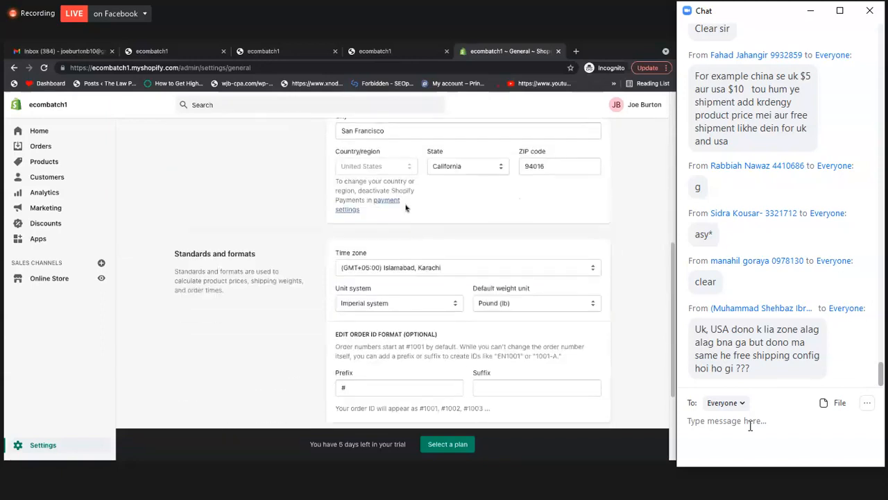
scroll(406, 207, down, 3)
Check the available options for the store's time zone, unit system and default weight unit
click(410, 152)
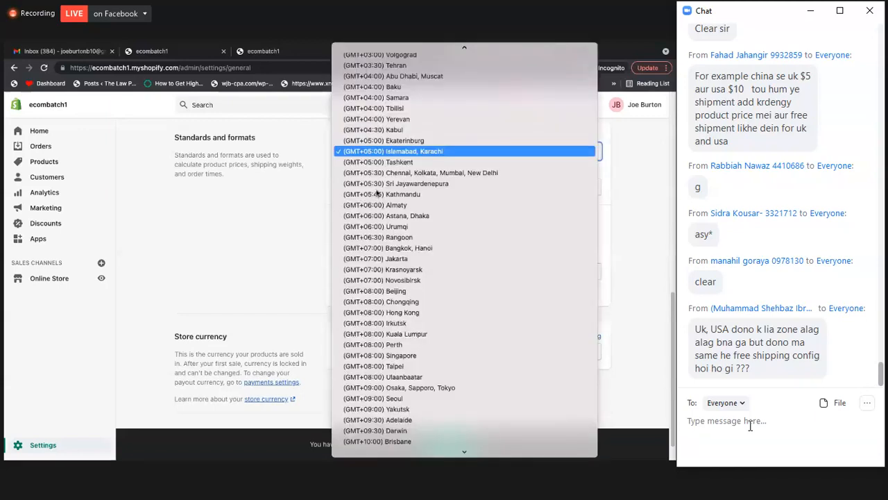
key(Escape)
click(387, 186)
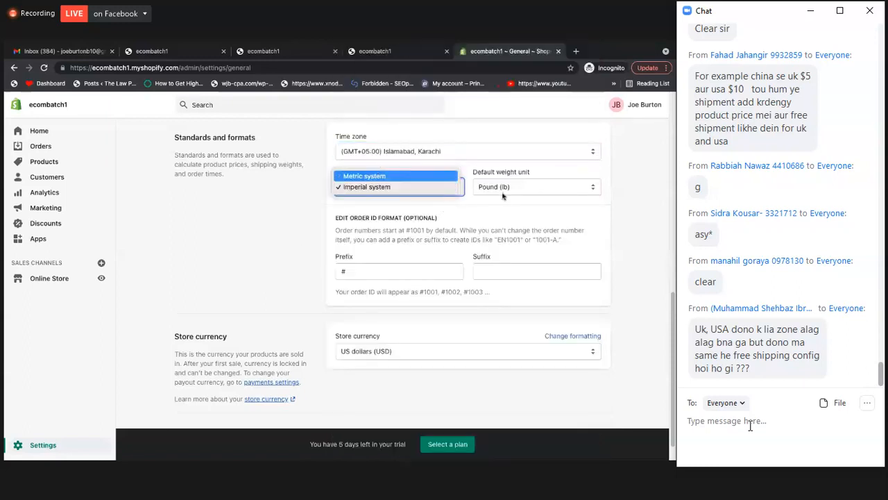
click(504, 190)
click(522, 189)
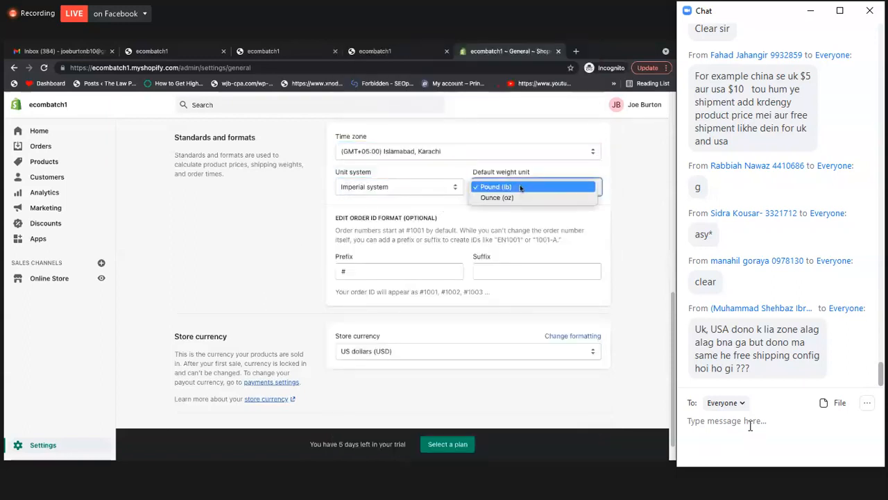
Set the store's unit system to Metric system and the default weight unit to Gram (g)
click(410, 192)
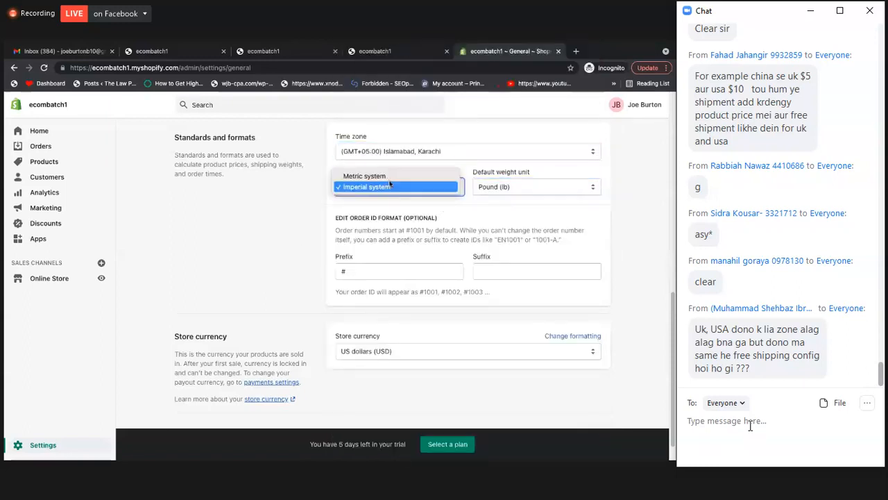
click(489, 191)
key(Up)
click(506, 197)
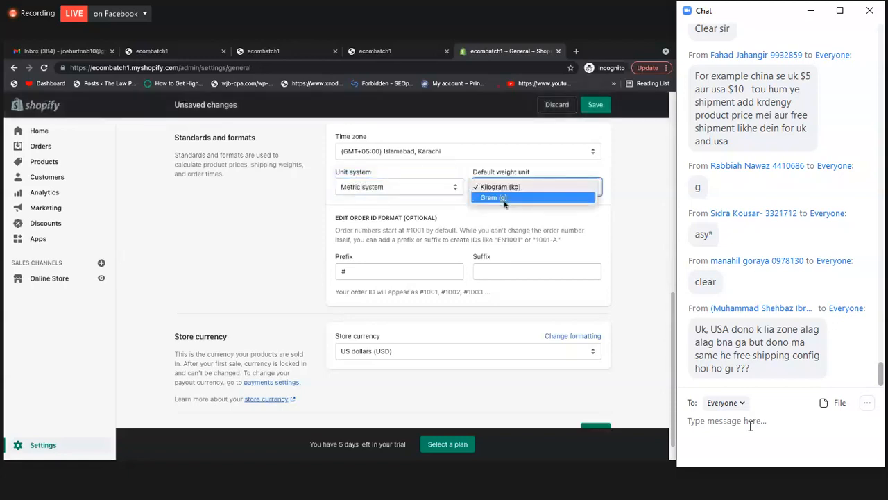
click(505, 206)
key(Down)
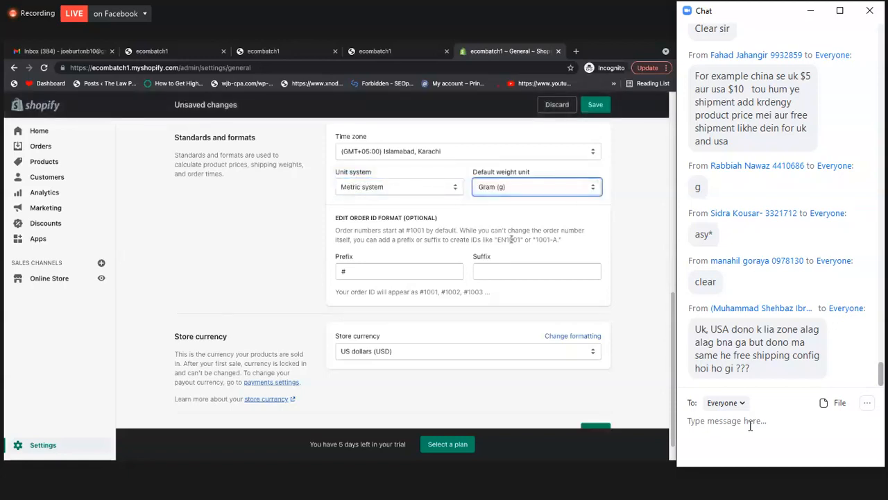
click(420, 186)
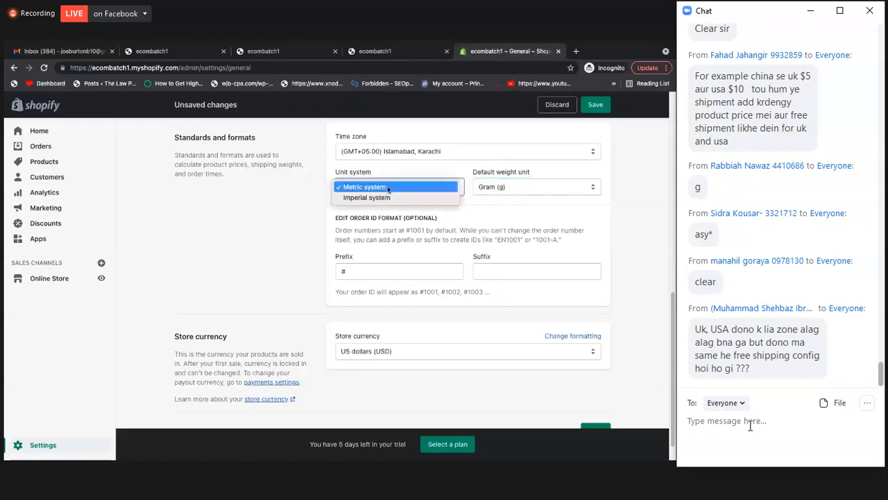
click(507, 188)
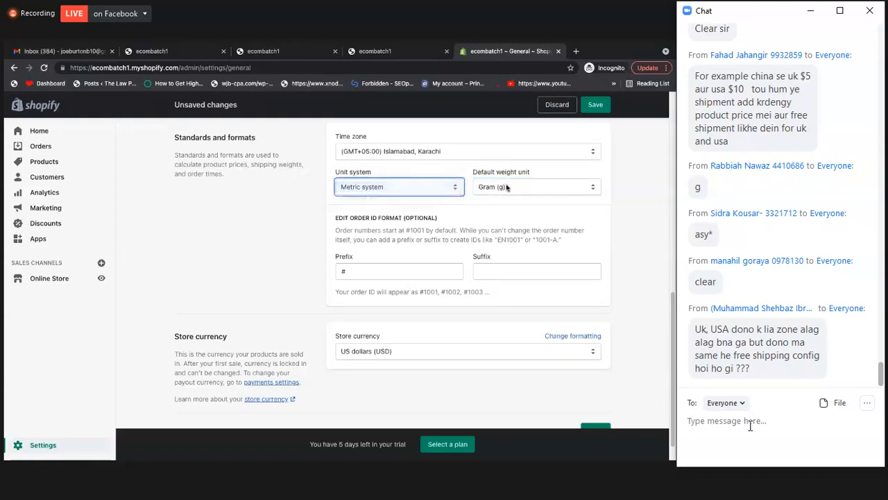
Try to save the general settings with the changed unit system and weight unit
scroll(384, 311, down, 1)
click(386, 322)
click(469, 276)
scroll(594, 111, up, 1)
click(595, 108)
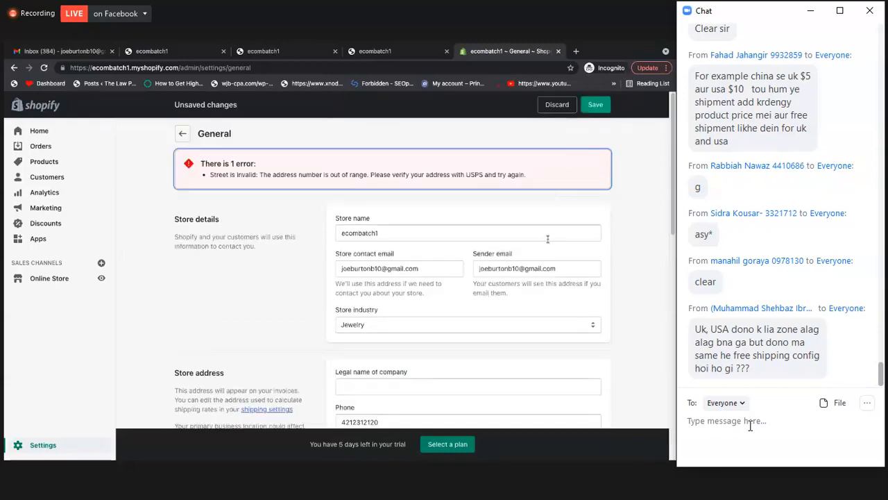
Edit the store's street address, pick the suggested Minnesota address, and try to save the general settings
scroll(252, 162, down, 1)
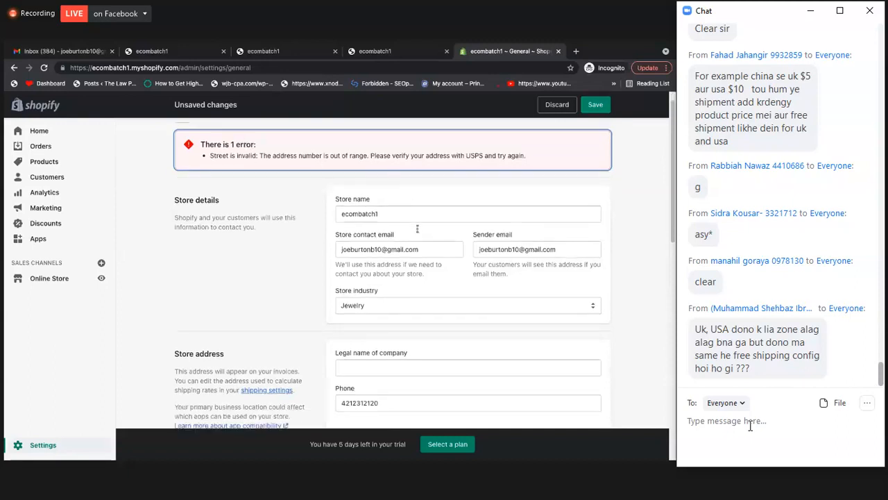
scroll(406, 264, down, 5)
click(392, 257)
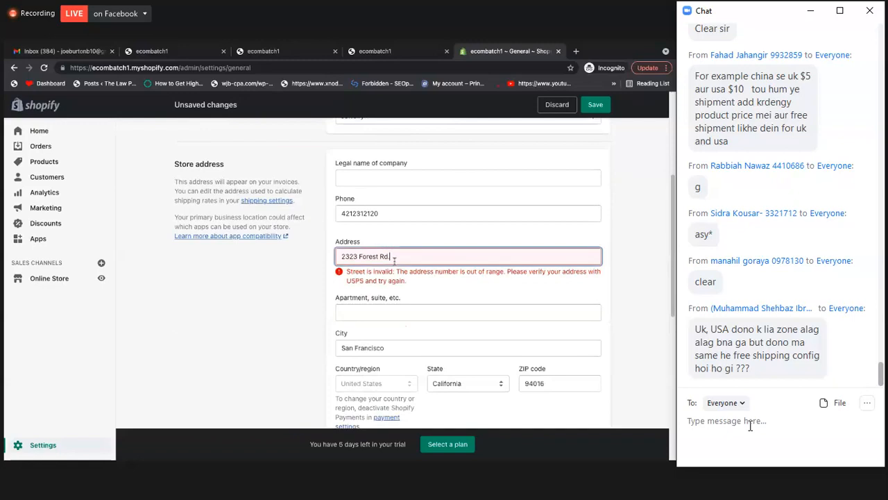
click(359, 258)
text(St)
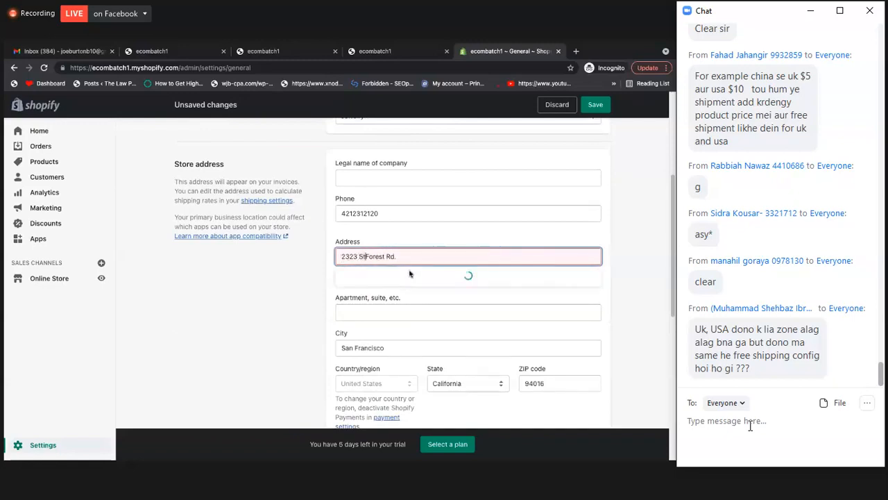
text(,)
click(389, 281)
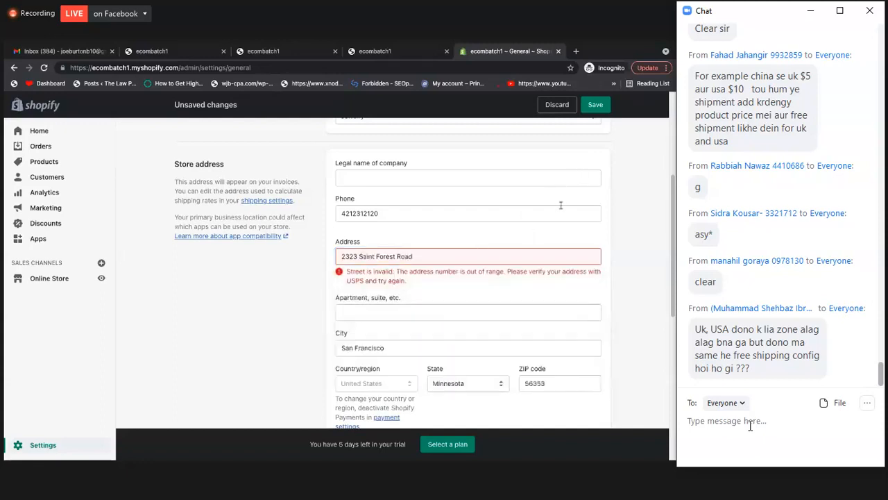
click(595, 106)
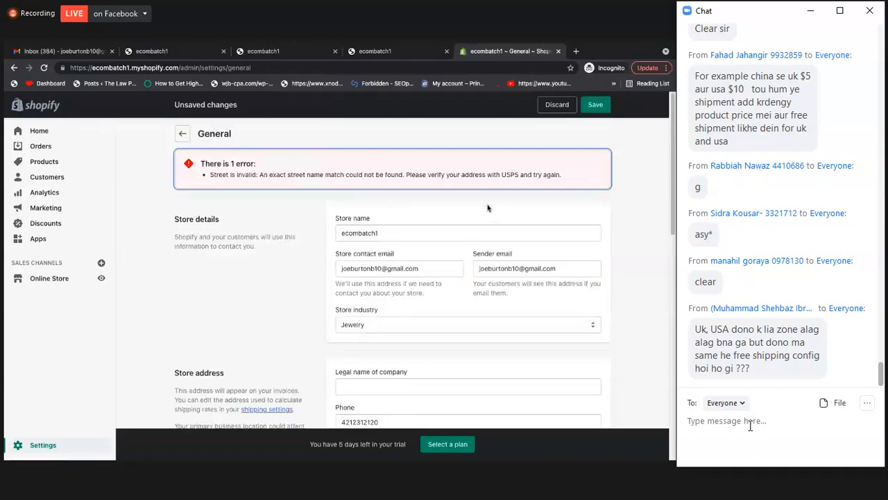
Replace the store's street address with the suggested Ohio address and try to save the general settings again
scroll(465, 236, down, 4)
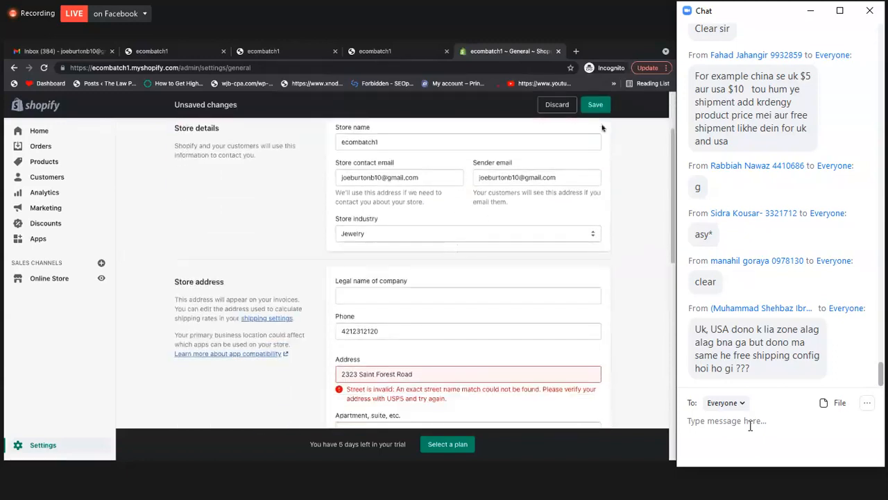
scroll(601, 122, down, 3)
click(597, 110)
click(424, 248)
key(BackSpace)
key(BackSpace)
key(BackSpace)
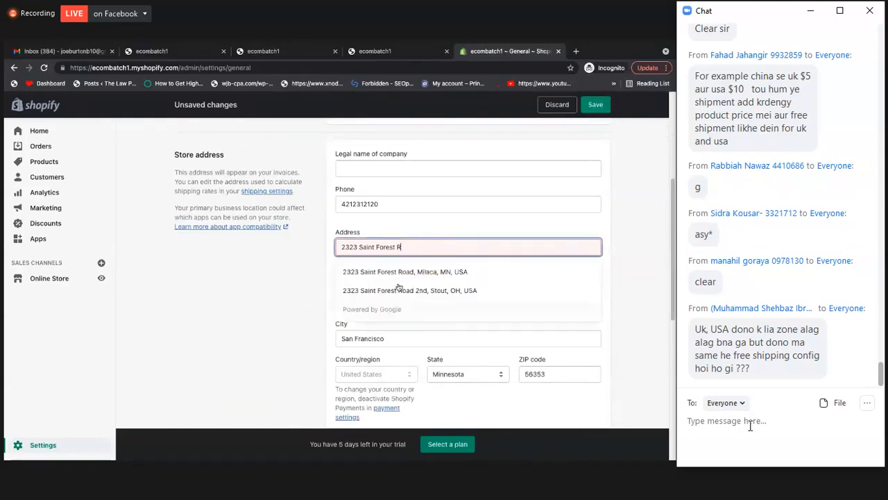
click(396, 286)
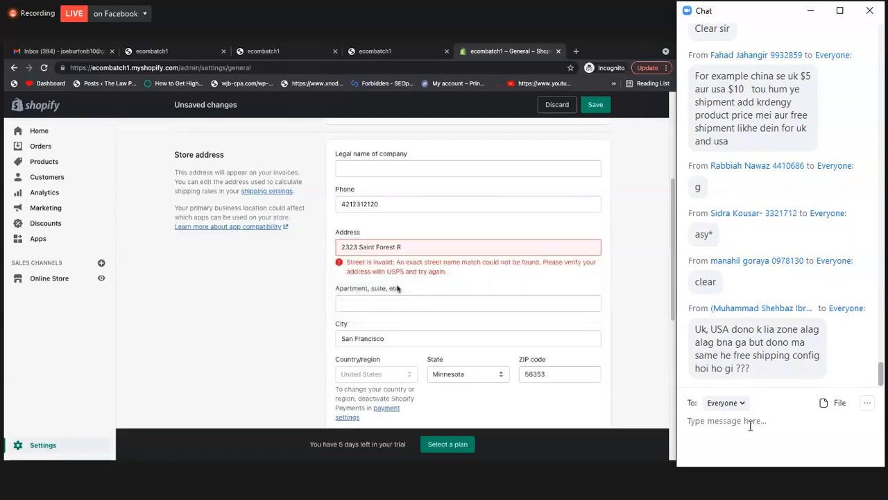
click(594, 108)
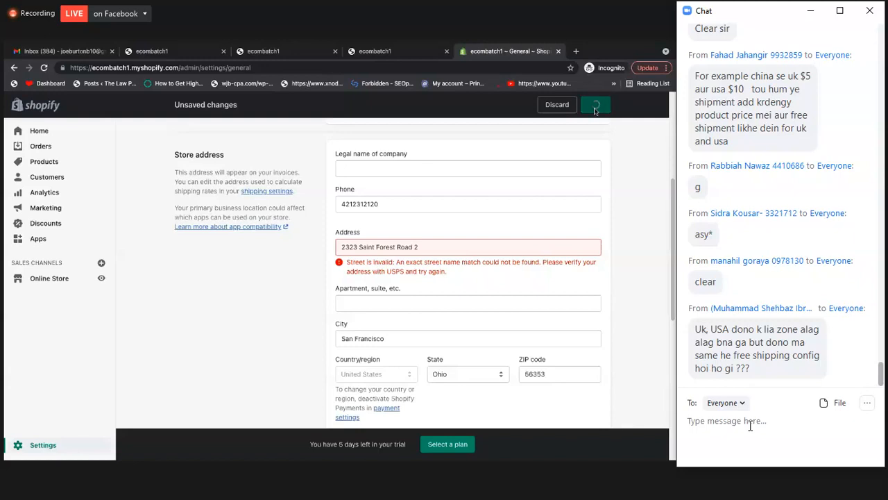
Reload the General settings page, discarding the unsaved changes
scroll(596, 205, down, 3)
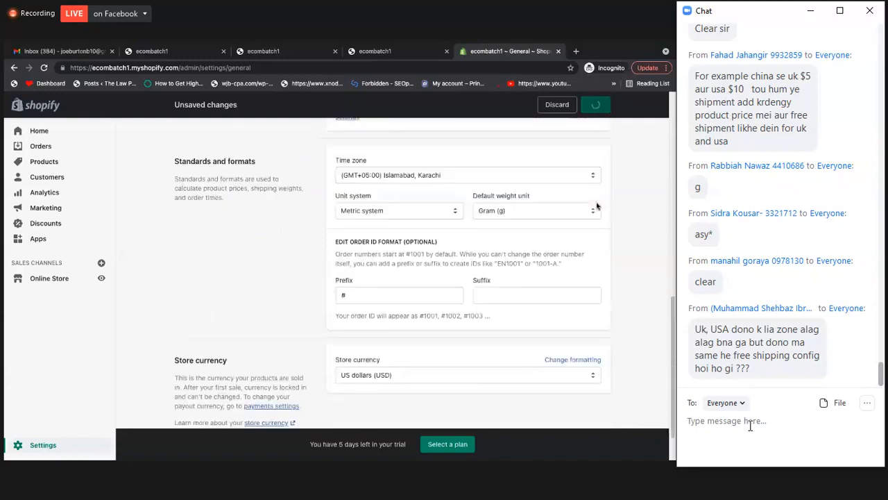
scroll(597, 206, down, 2)
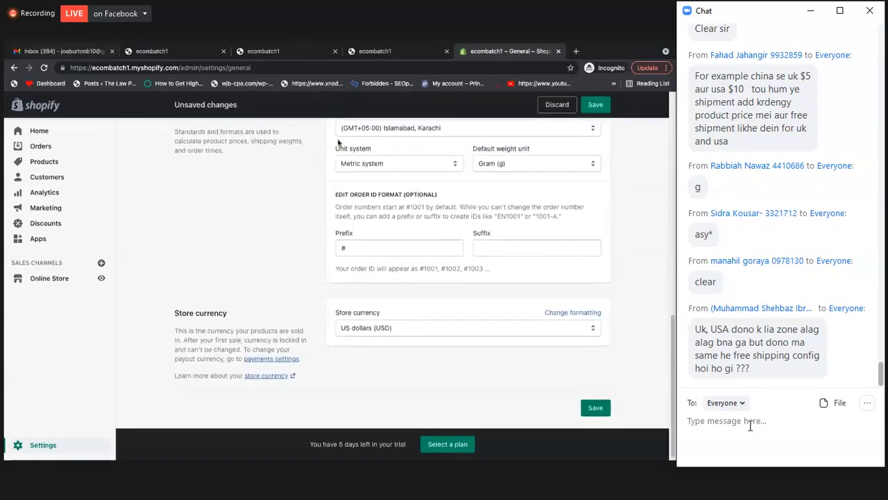
key(F5)
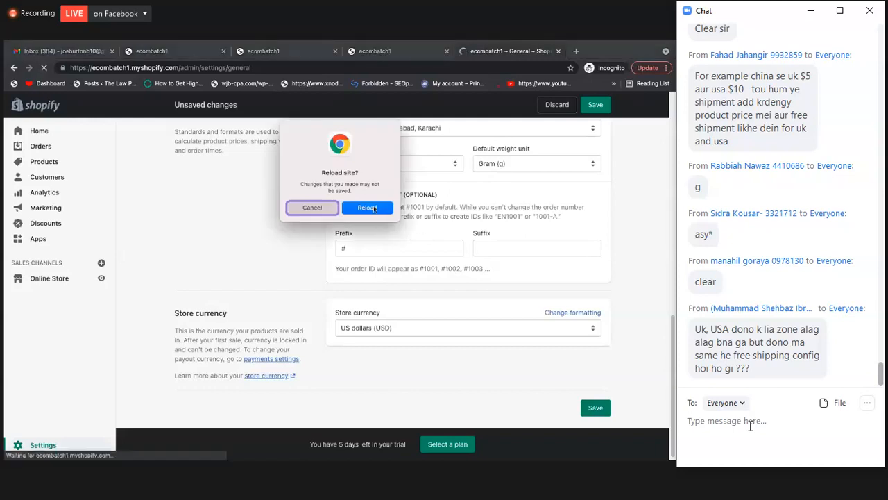
click(374, 207)
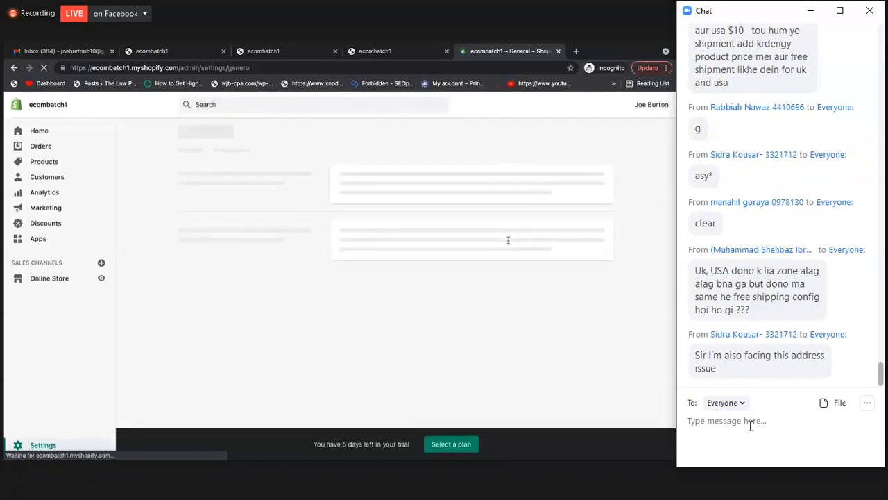
Examine the reloaded store address and the standards and formats, including the default weight unit options
scroll(509, 264, down, 10)
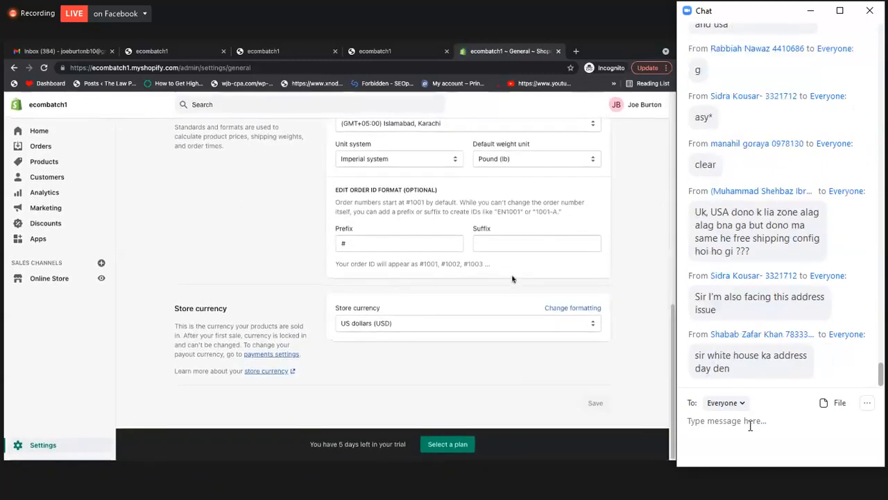
scroll(512, 279, up, 1)
scroll(512, 279, up, 4)
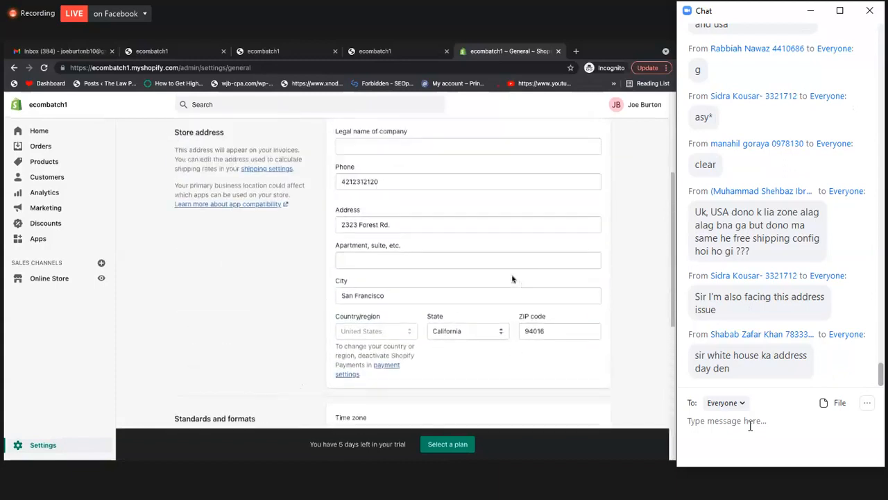
scroll(512, 279, down, 4)
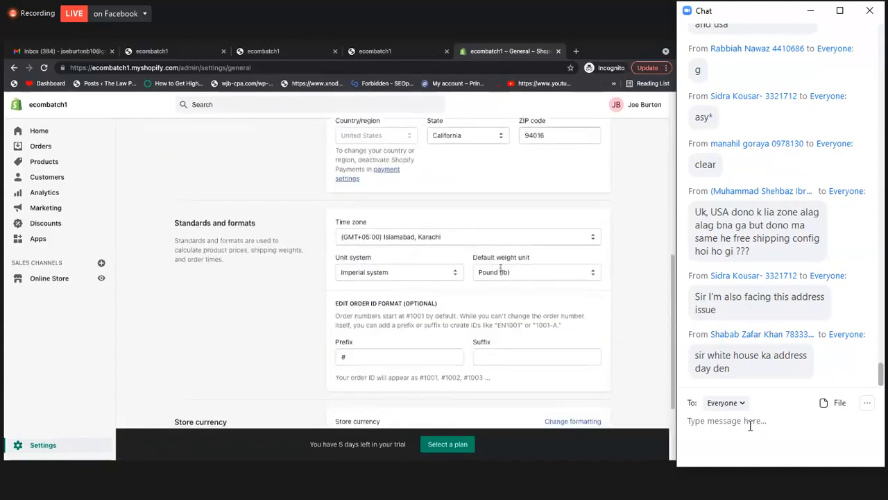
click(495, 234)
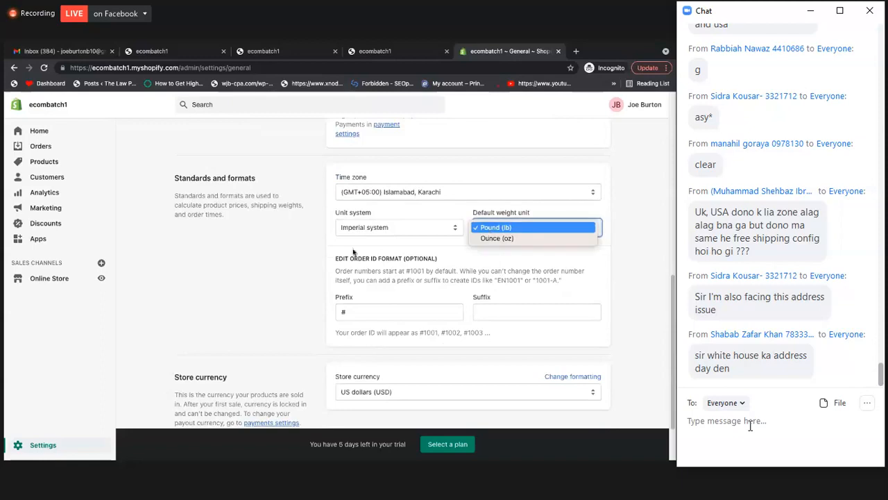
click(394, 185)
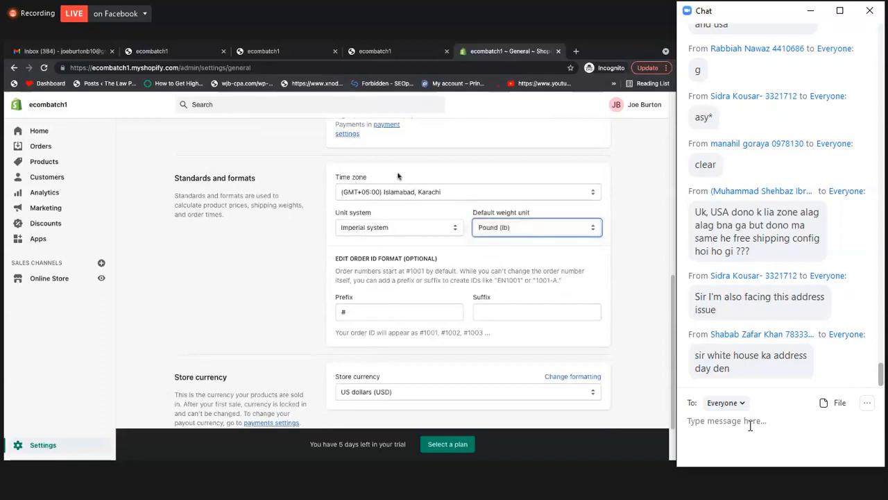
scroll(396, 174, up, 3)
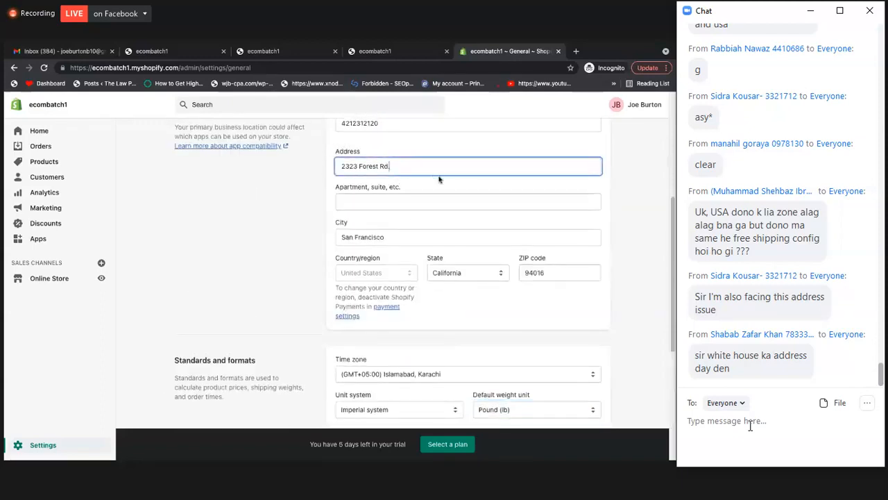
triple_click(397, 168)
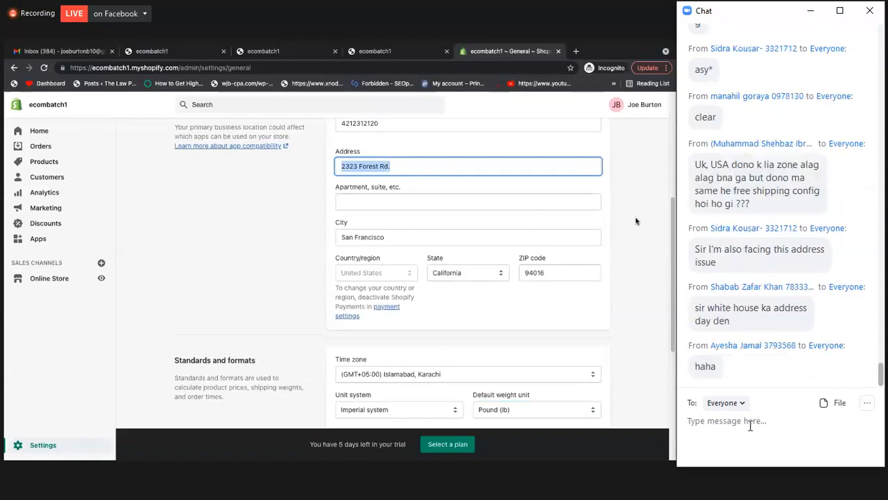
scroll(614, 263, down, 1)
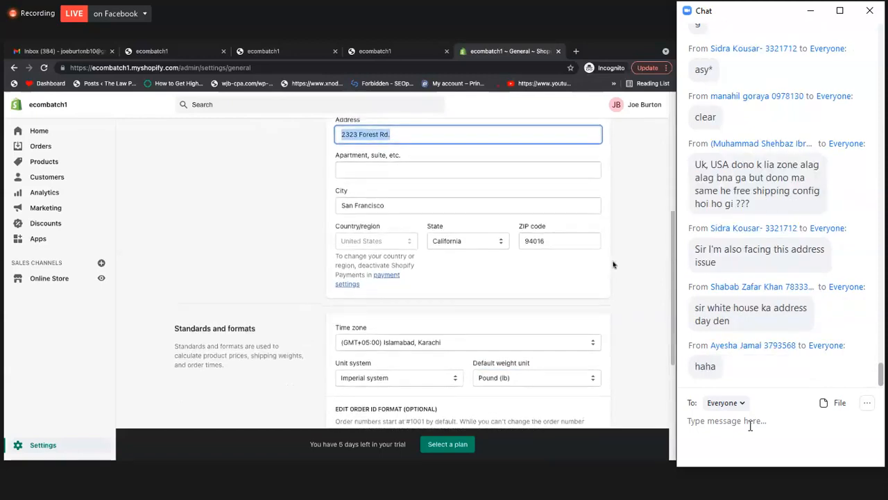
scroll(614, 264, down, 5)
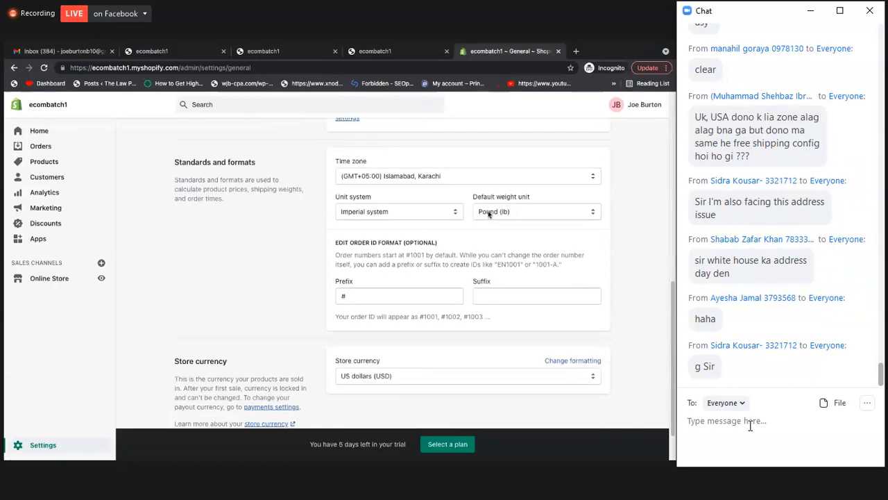
Set the unit system to Metric system and the default weight unit to Gram (g) in the reloaded settings
click(414, 215)
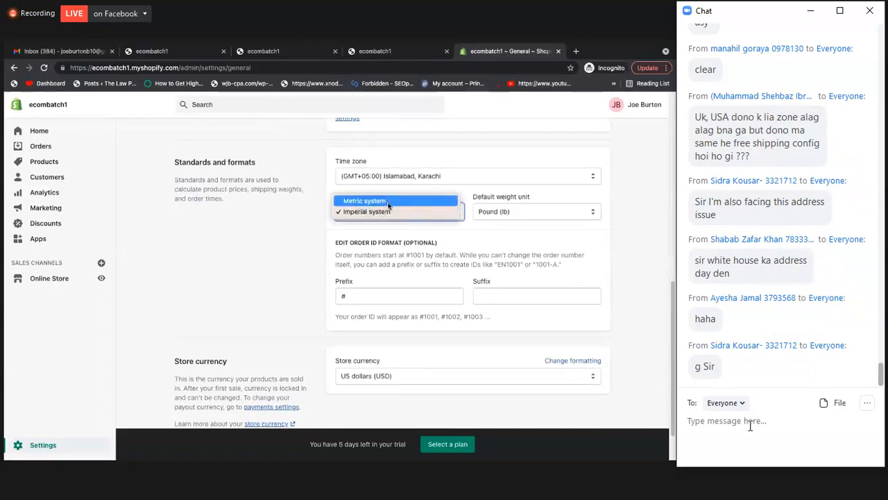
click(388, 202)
click(497, 214)
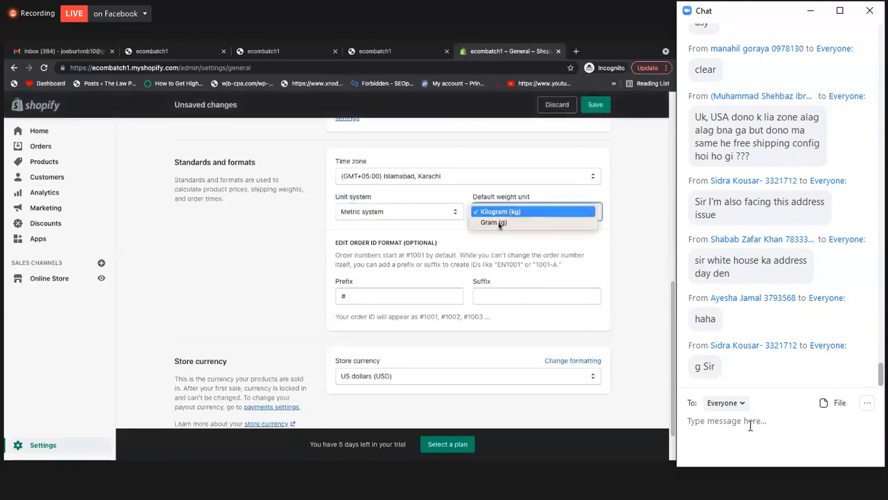
click(499, 223)
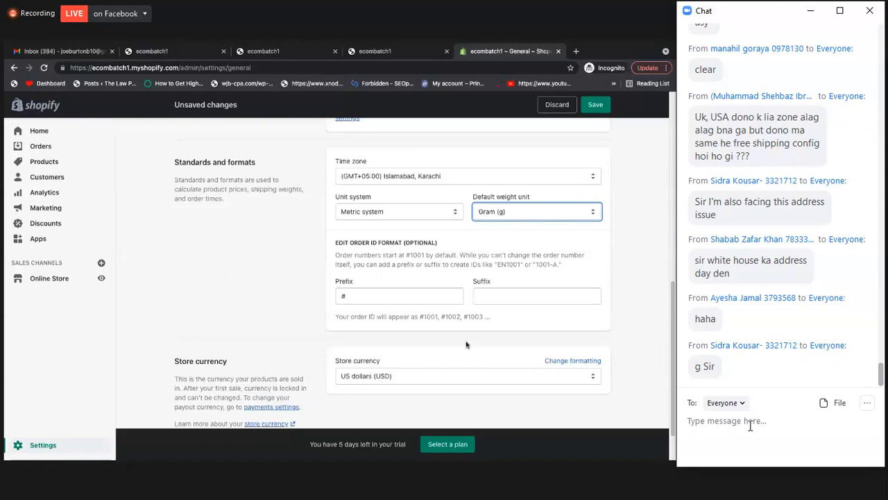
Check the store currency options, keep US dollars (USD), and save the general settings
click(399, 376)
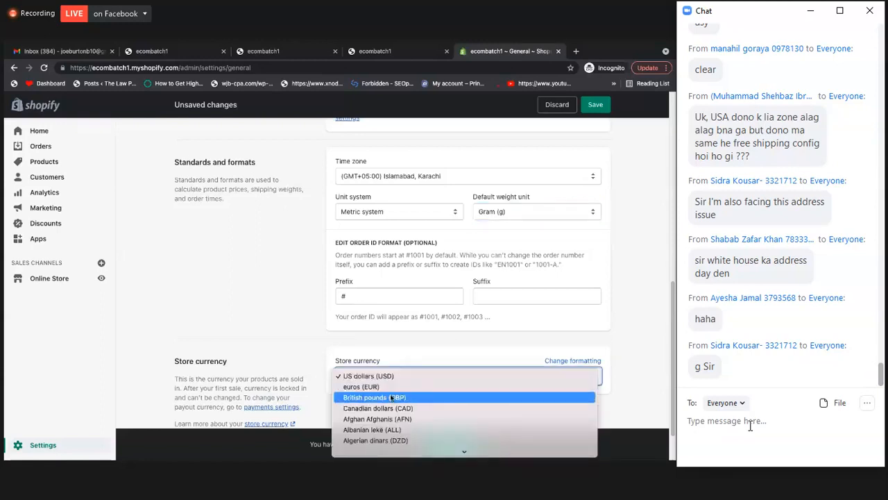
click(289, 321)
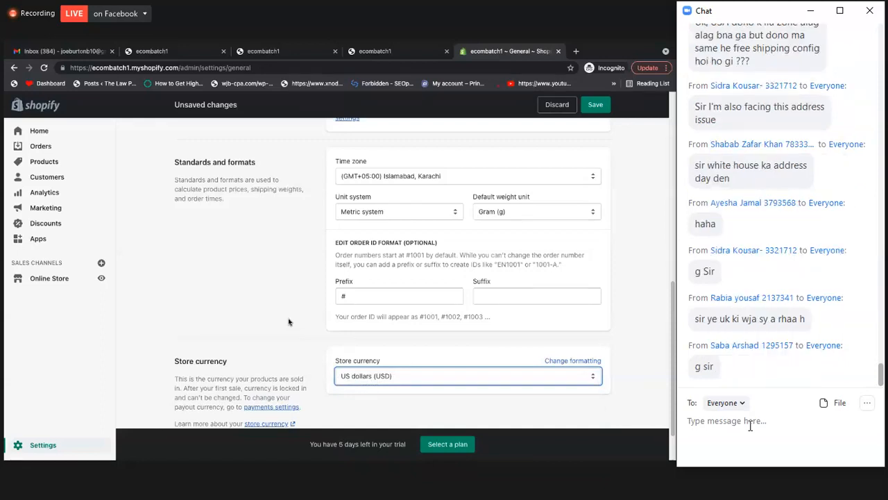
scroll(289, 321, up, 2)
scroll(290, 322, up, 3)
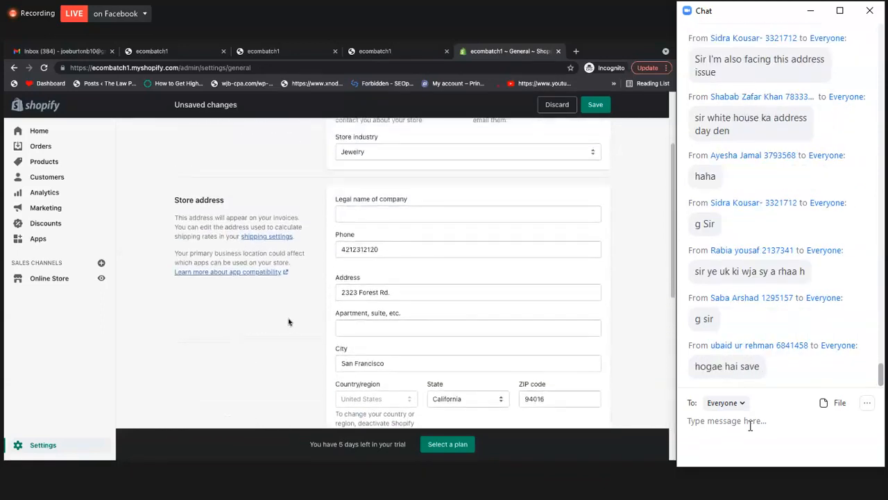
scroll(289, 321, up, 2)
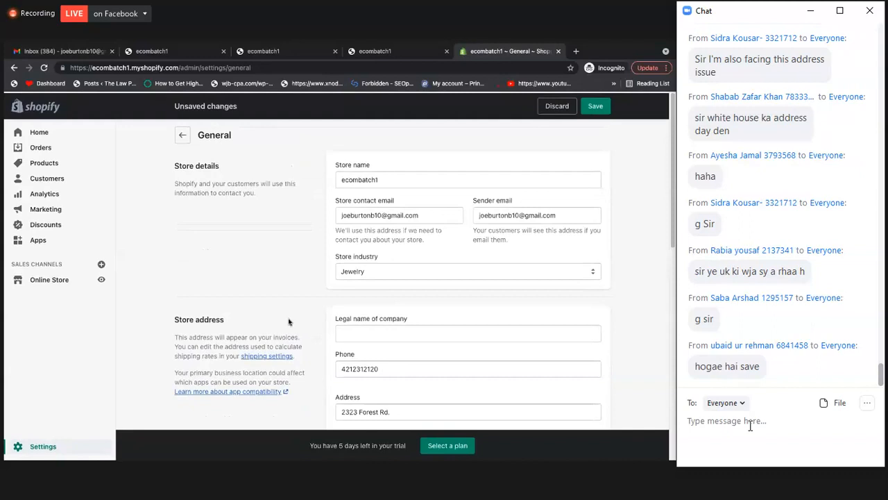
click(598, 104)
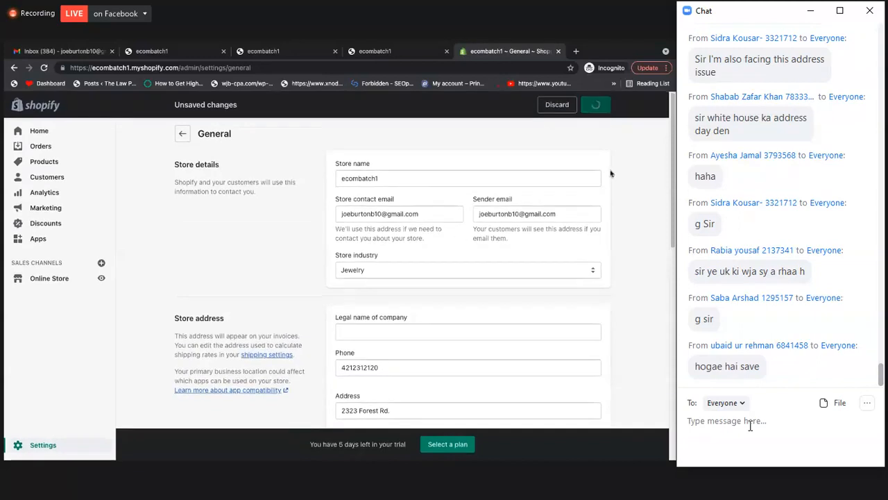
Examine the General settings form from the store details and address through the standards, order ID format and store currency
scroll(376, 184, down, 2)
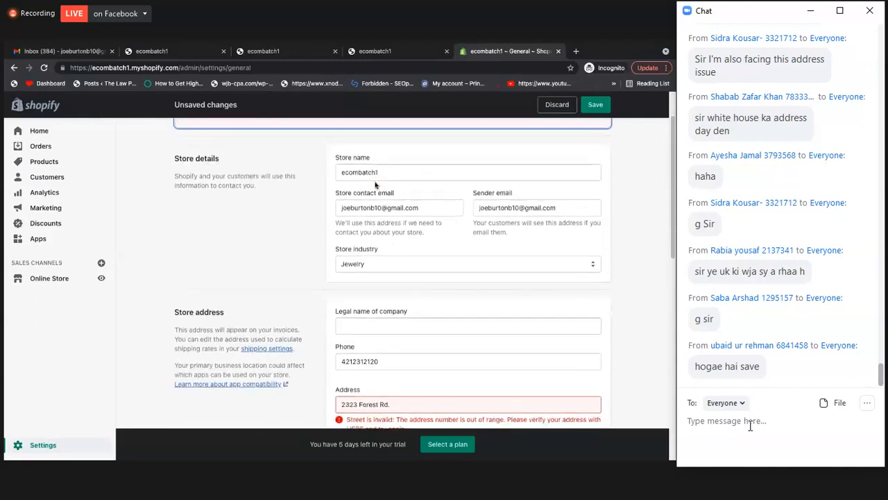
scroll(376, 185, up, 2)
scroll(376, 184, down, 3)
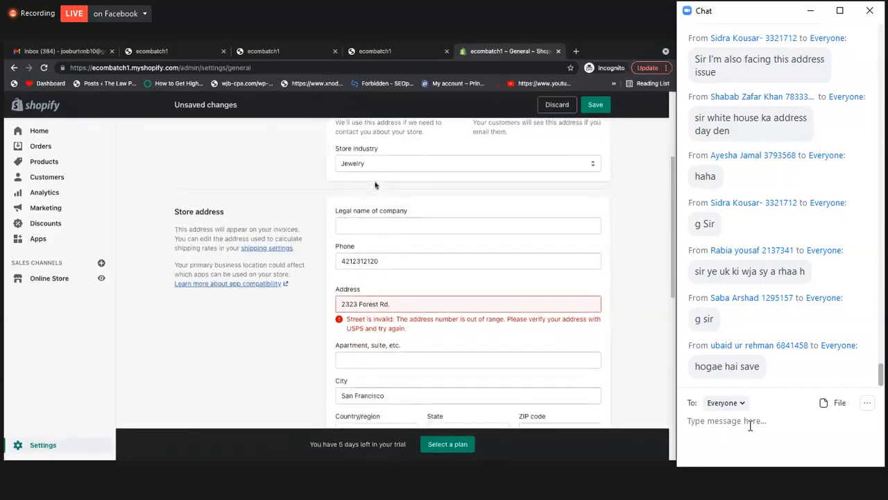
scroll(375, 185, down, 5)
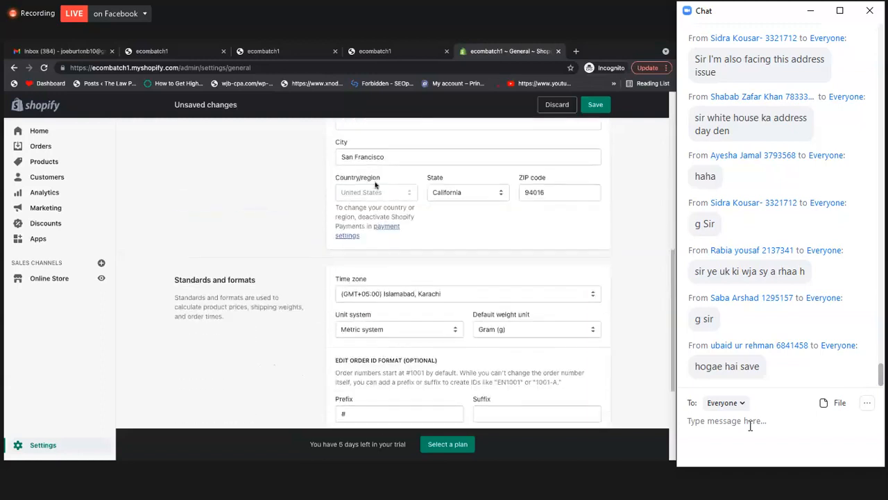
scroll(411, 273, down, 1)
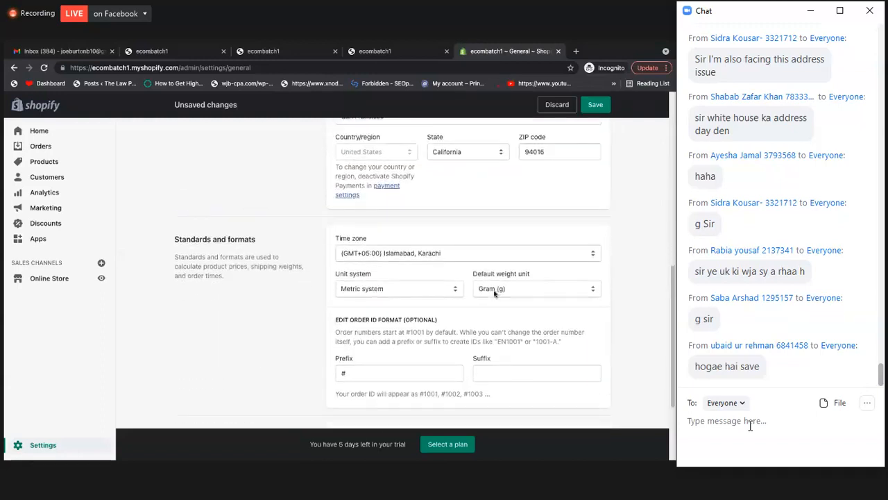
scroll(499, 278, down, 1)
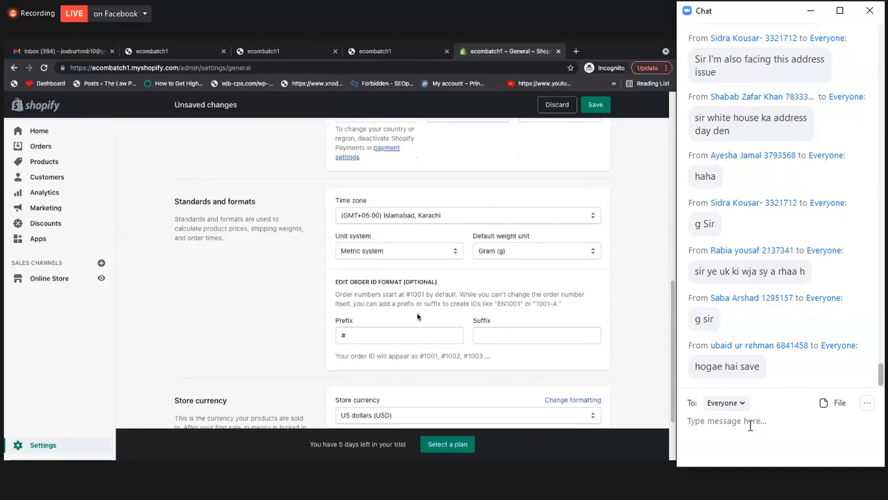
scroll(470, 324, down, 2)
scroll(520, 306, up, 2)
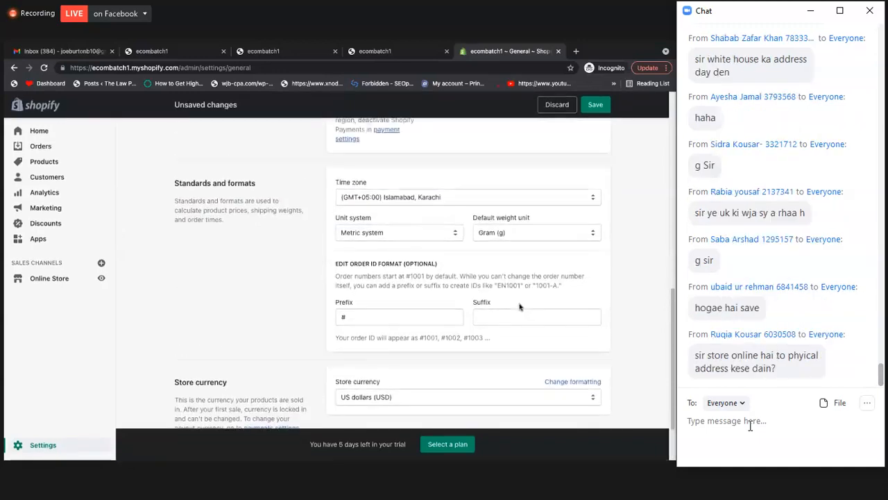
scroll(520, 306, up, 1)
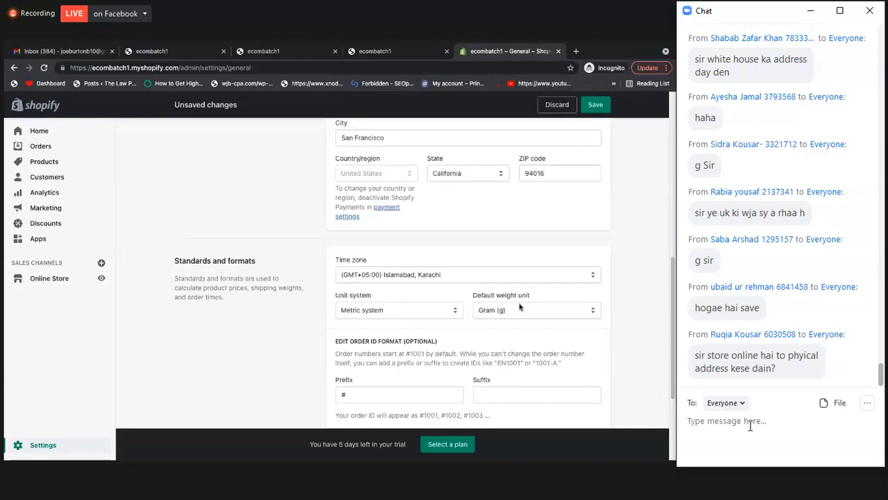
scroll(520, 306, up, 3)
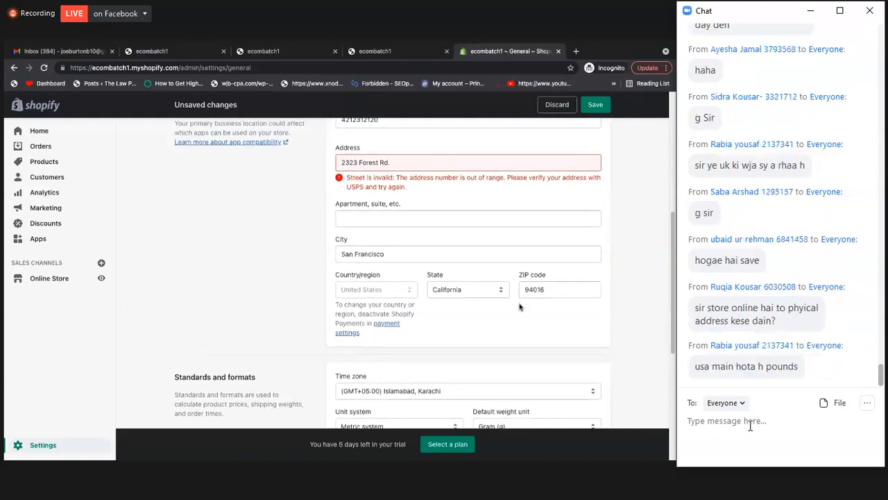
Check the street address entry in the store address section and compare it with the time zone and unit settings
scroll(520, 306, down, 4)
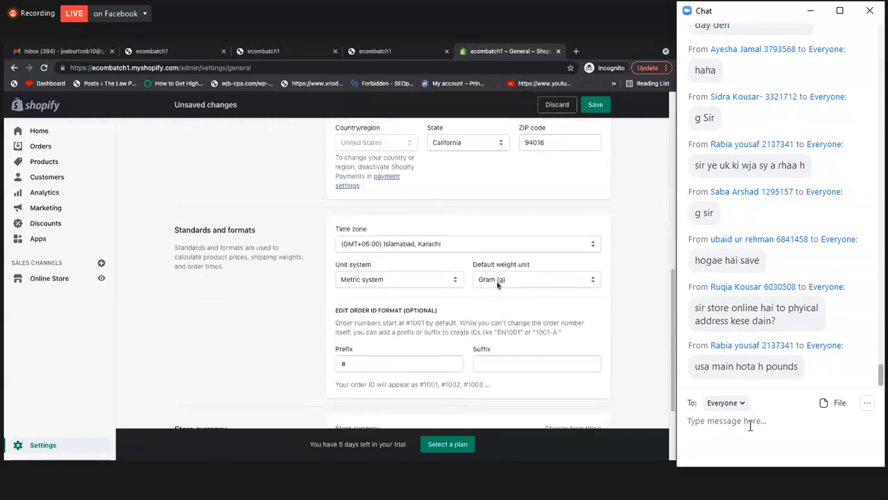
scroll(497, 285, up, 5)
scroll(416, 247, up, 2)
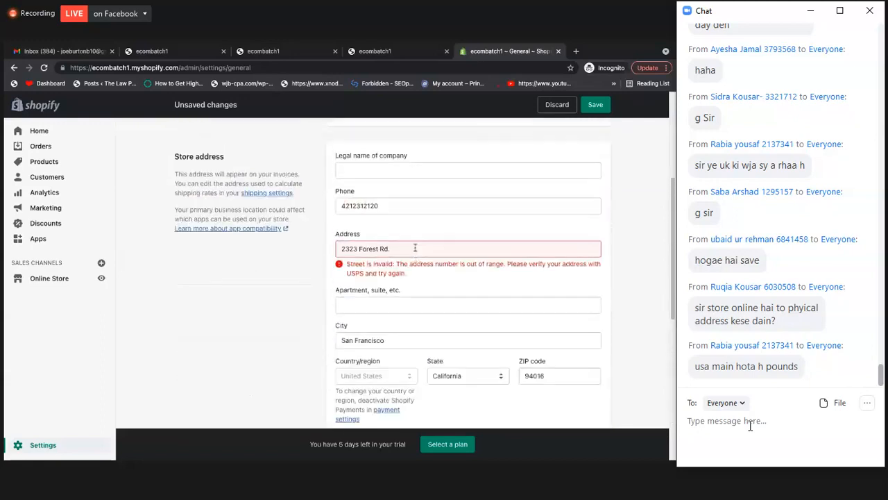
scroll(455, 285, down, 4)
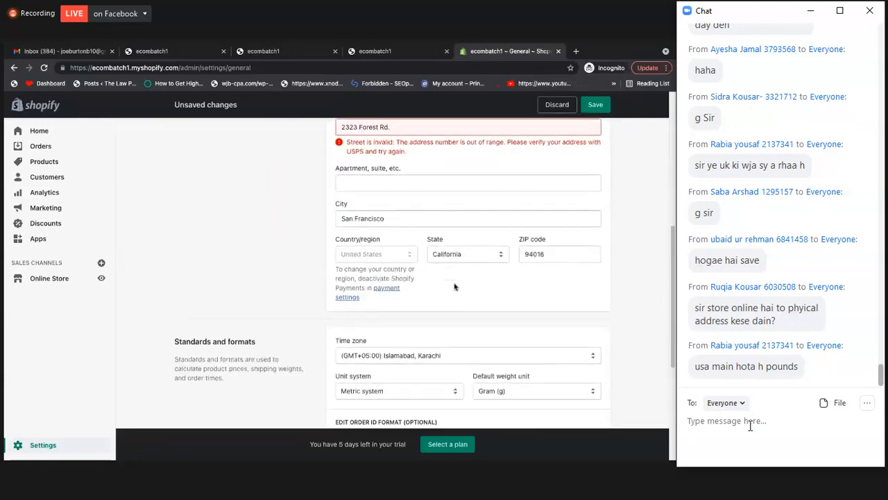
scroll(522, 163, down, 1)
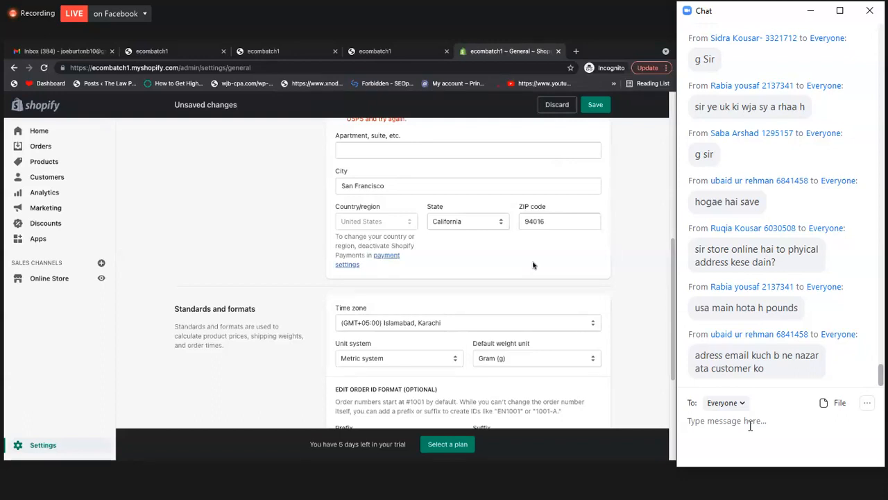
scroll(311, 330, down, 1)
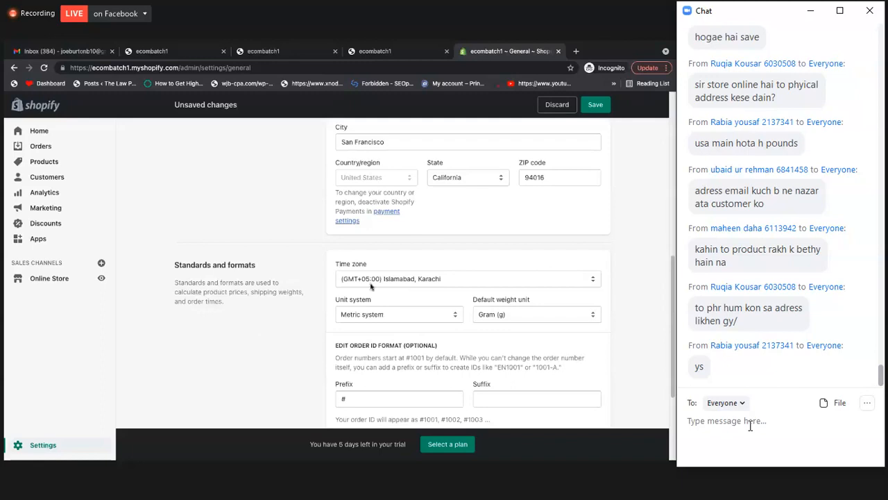
scroll(369, 283, up, 2)
scroll(369, 283, up, 3)
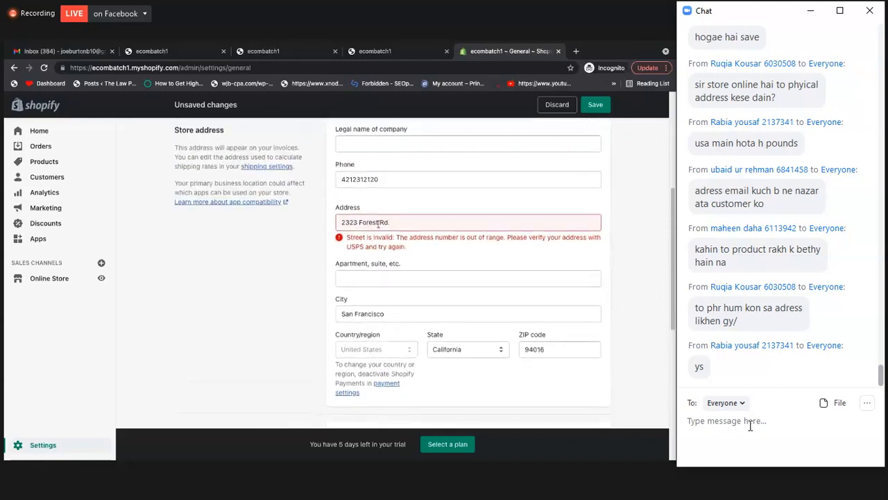
click(397, 222)
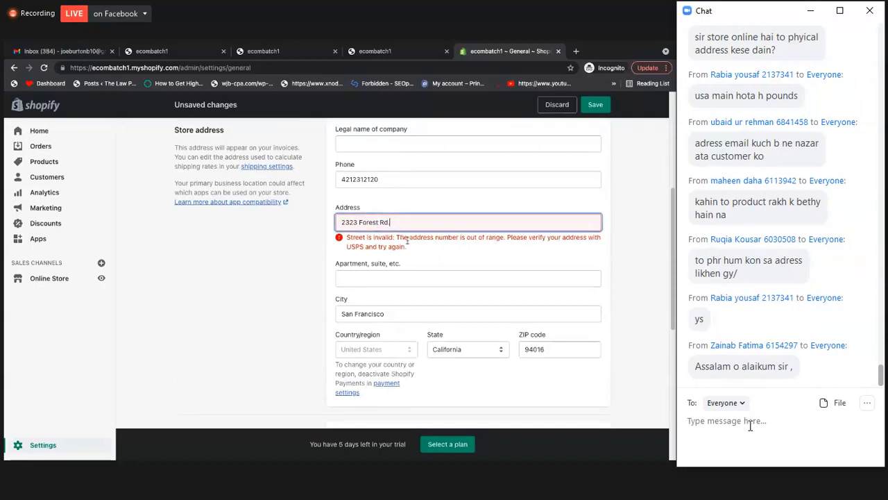
click(407, 239)
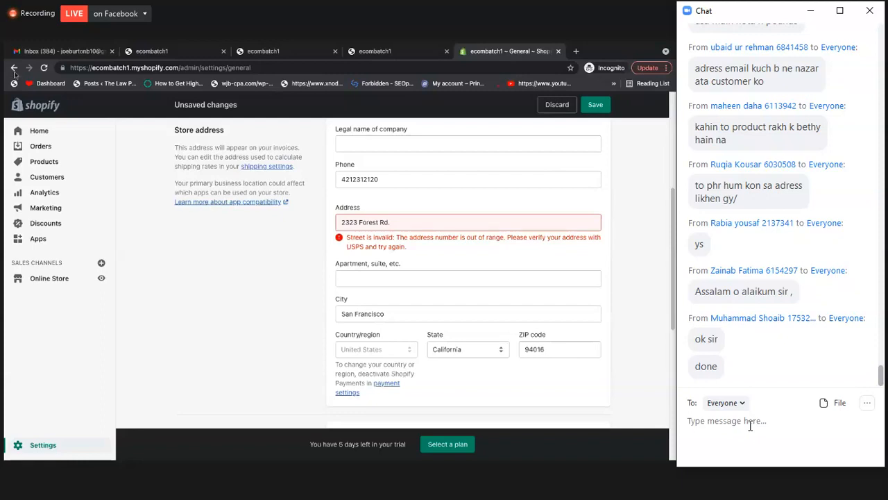
Review the standards and formats and store currency sections, and check the default weight unit options, keeping Gram (g)
scroll(534, 255, down, 2)
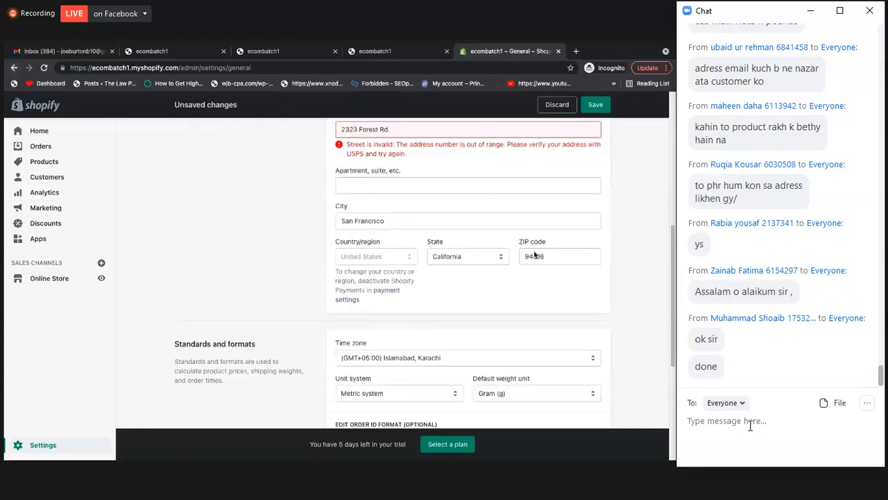
scroll(495, 287, down, 4)
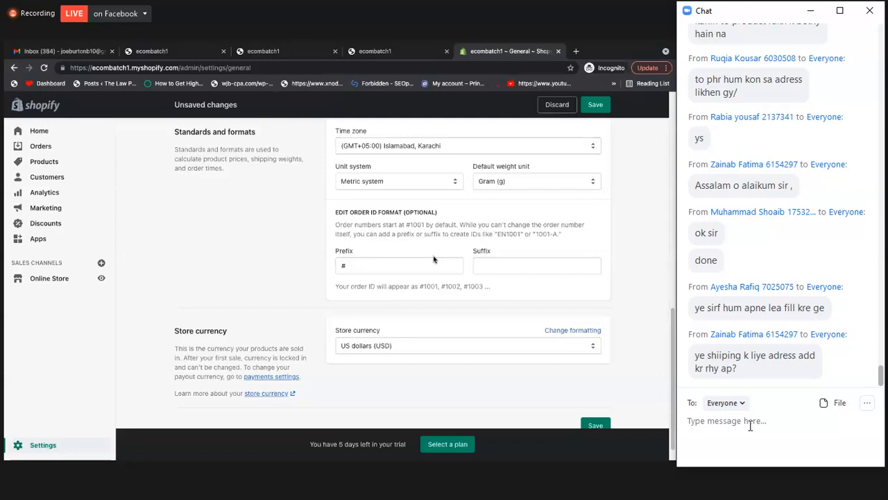
scroll(434, 259, up, 4)
scroll(433, 259, down, 3)
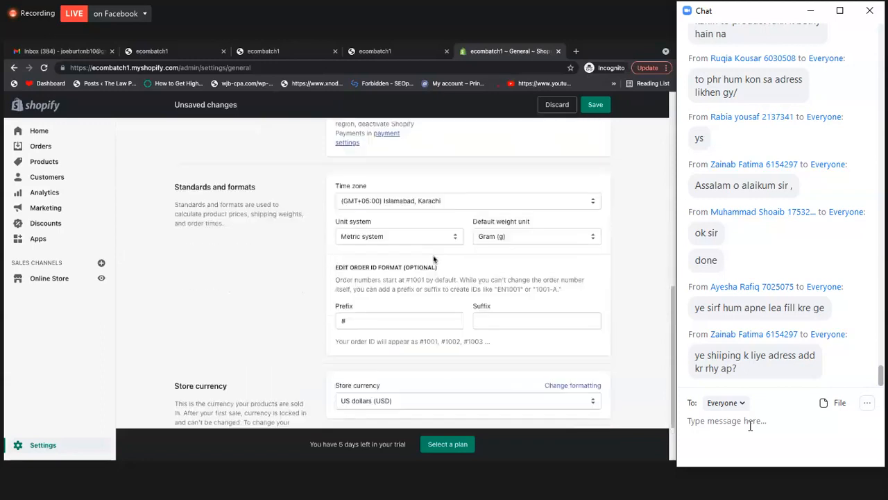
scroll(434, 259, down, 1)
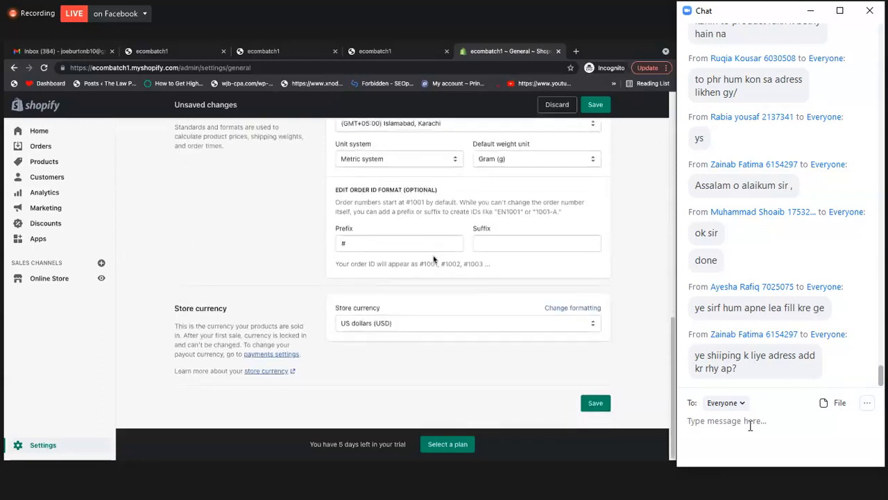
scroll(433, 258, up, 1)
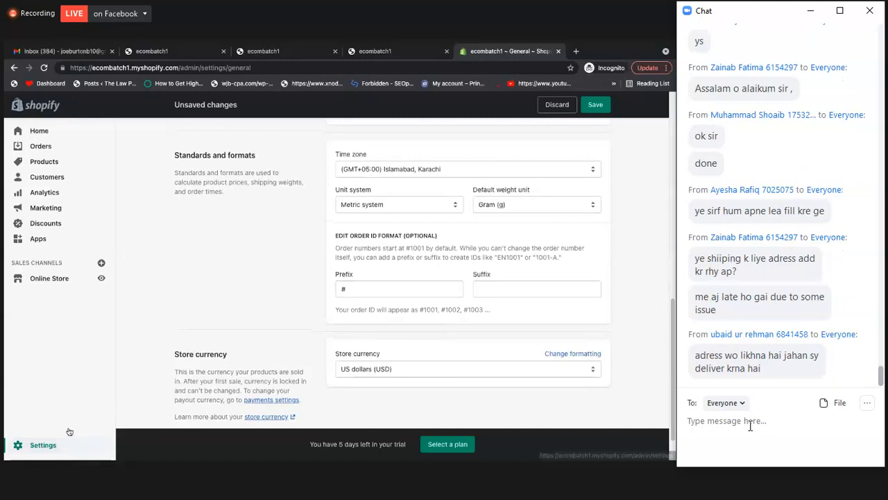
click(507, 210)
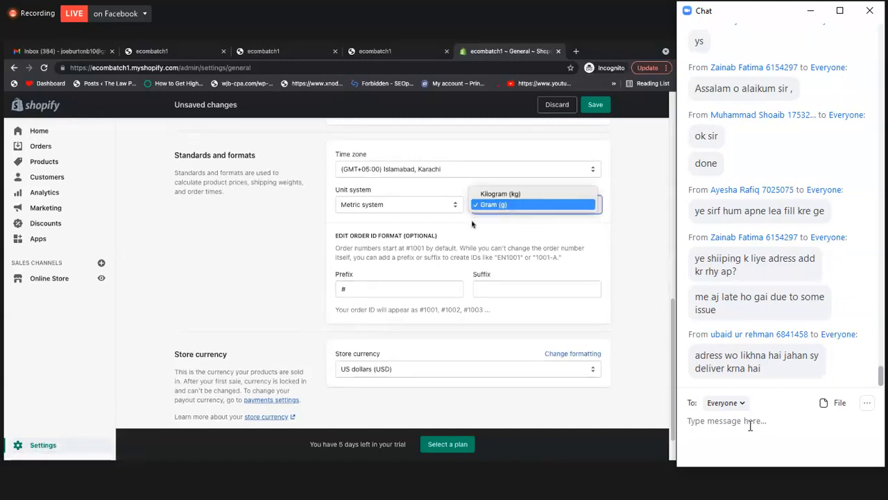
click(472, 223)
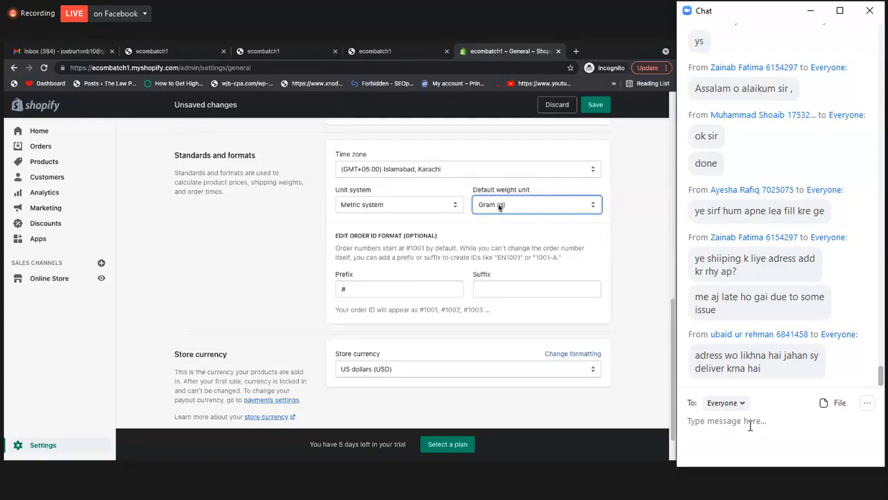
Recheck the store address and formats, and return to the Settings overview without saving the general settings
scroll(479, 170, up, 1)
scroll(473, 167, up, 3)
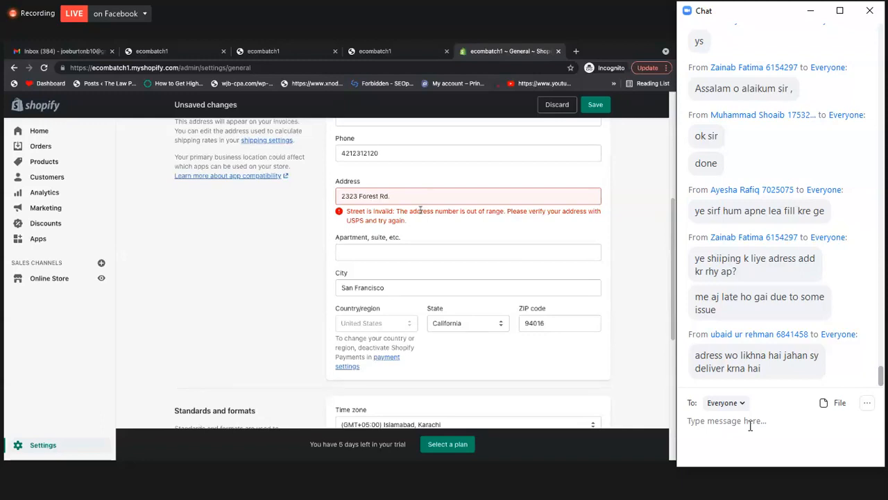
scroll(419, 210, down, 4)
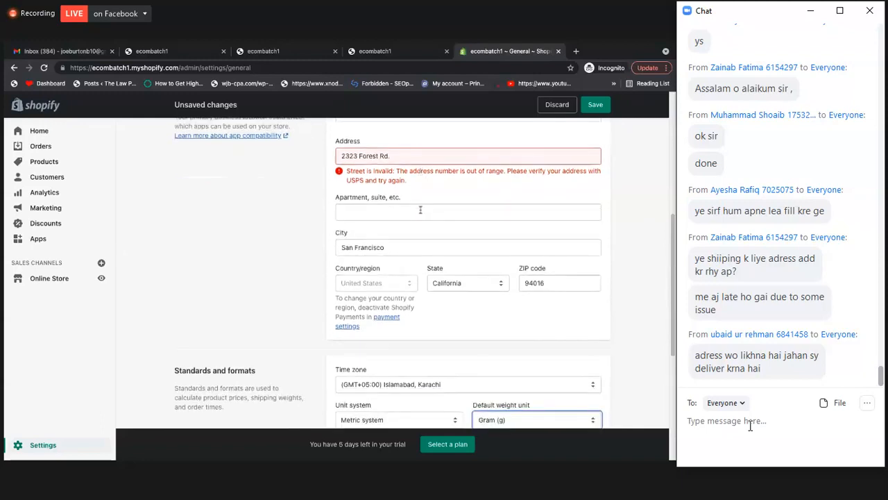
scroll(596, 105, down, 1)
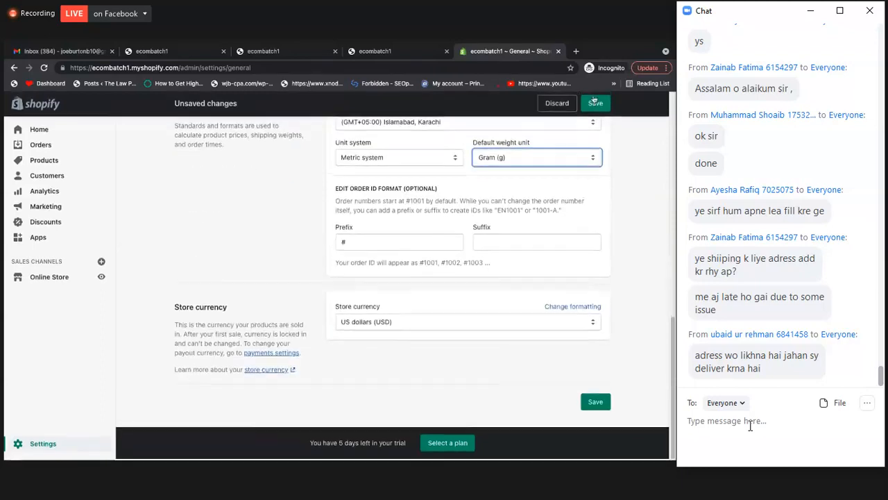
click(14, 67)
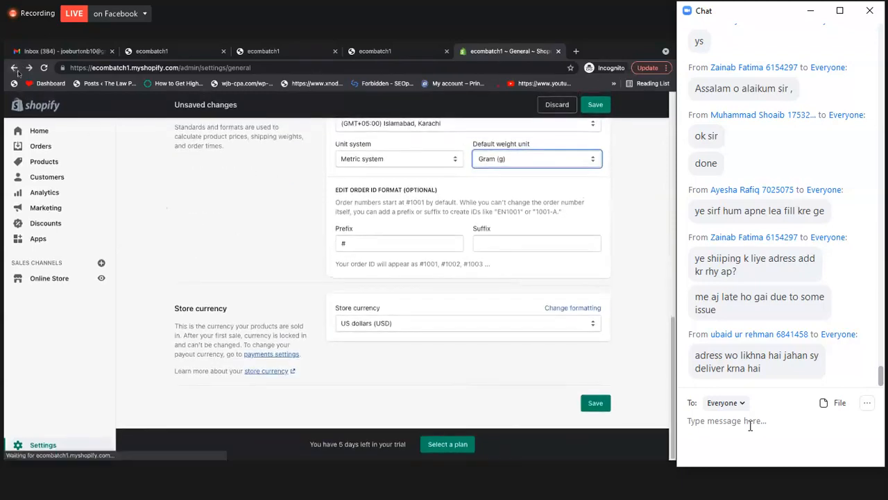
click(452, 305)
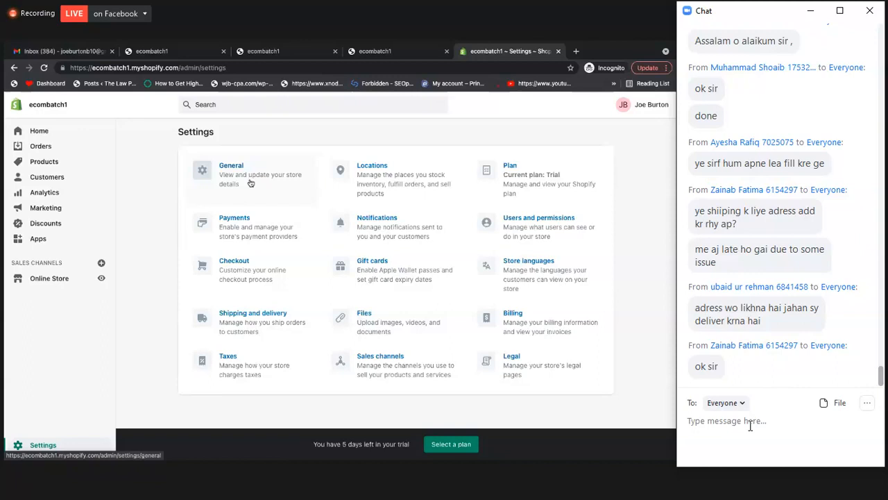
Open the general shipping rates for management in Shipping and delivery and bring up the UK and Rest of the World zones
click(254, 321)
scroll(466, 257, down, 10)
scroll(470, 266, up, 8)
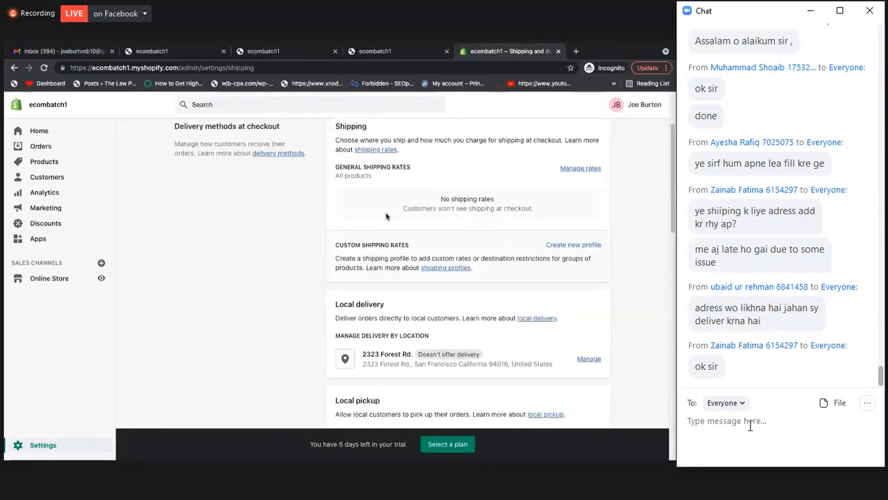
scroll(387, 217, up, 2)
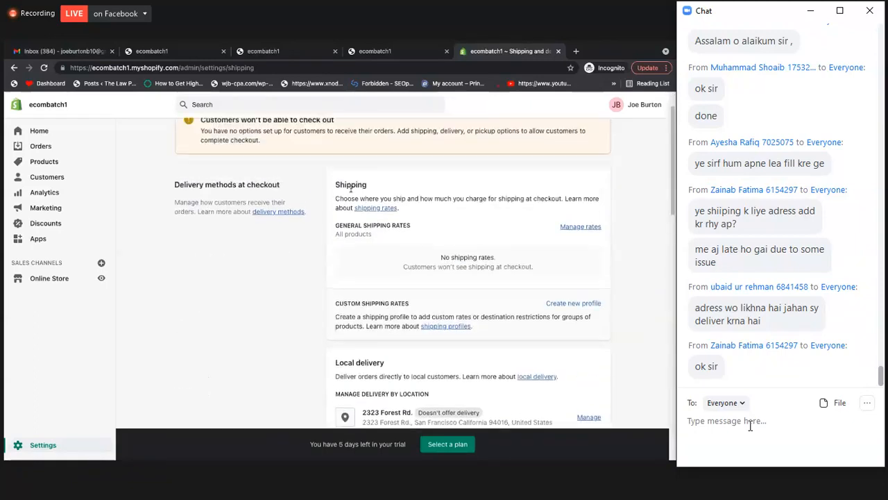
click(578, 228)
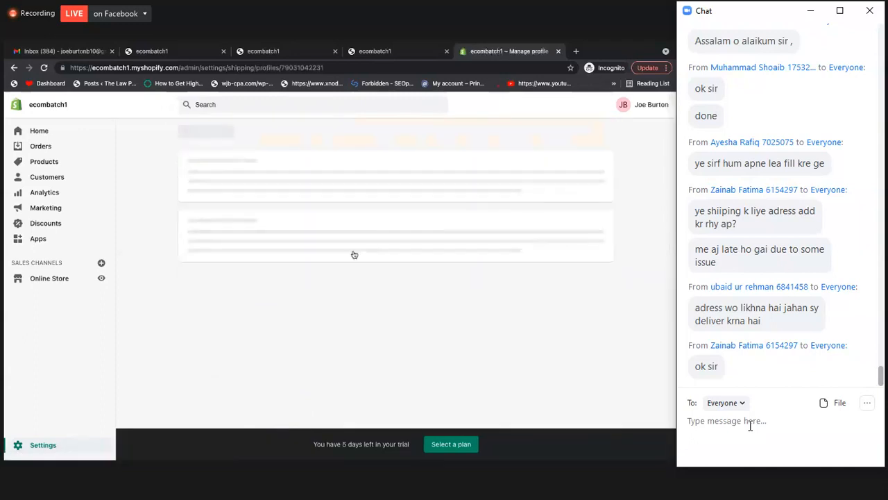
scroll(333, 270, down, 5)
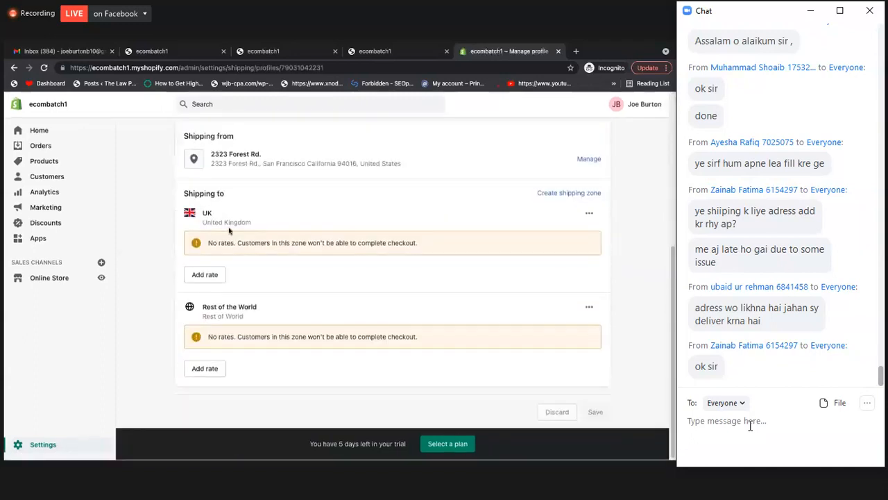
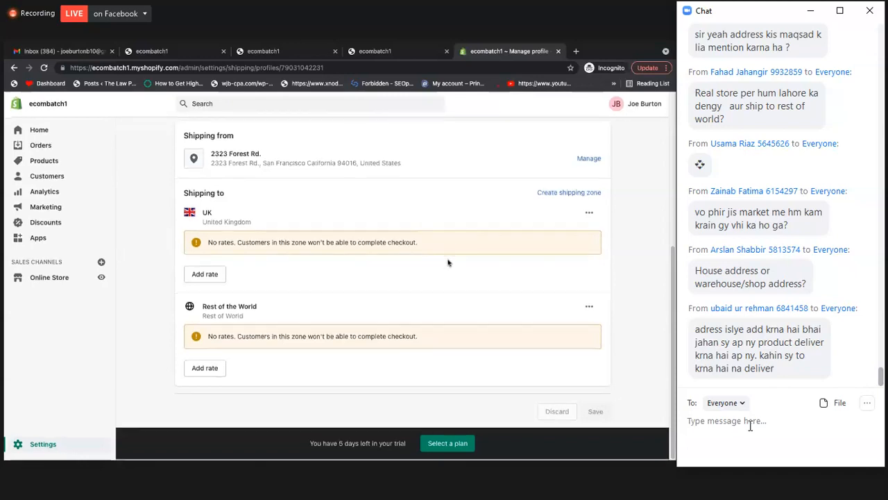
scroll(447, 262, up, 1)
scroll(416, 261, down, 1)
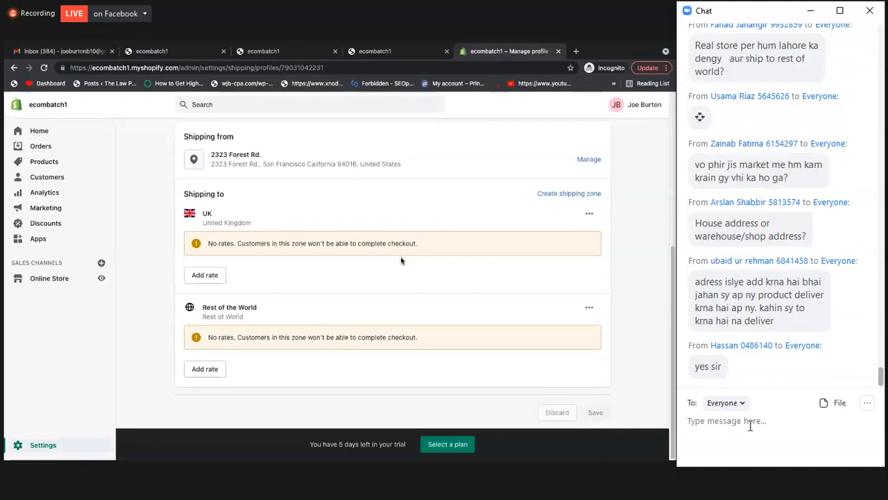
scroll(401, 261, up, 1)
scroll(401, 261, down, 1)
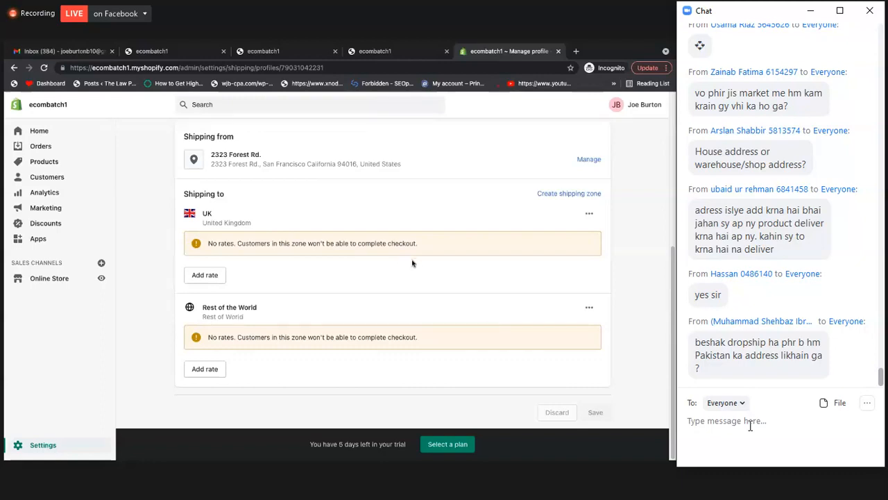
scroll(469, 264, up, 1)
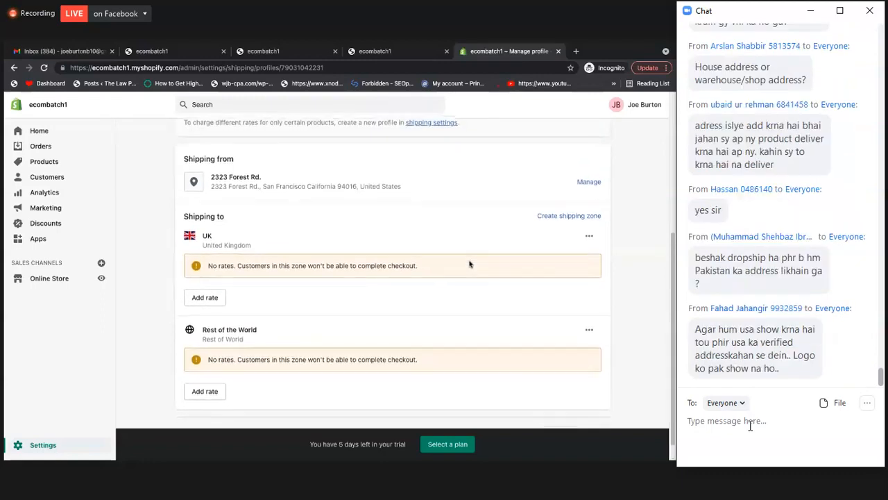
scroll(469, 264, down, 1)
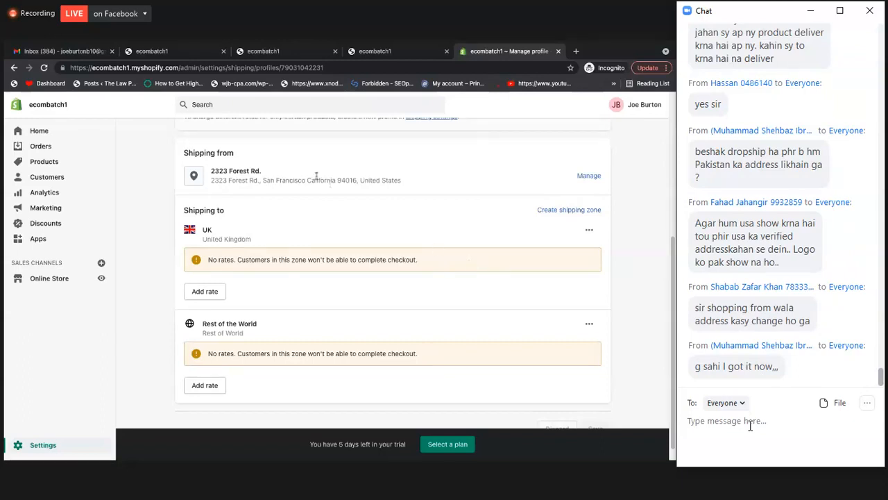
Check the shipping origin address and compare it with the destinations of the UK and Rest of the World zones
triple_click(250, 179)
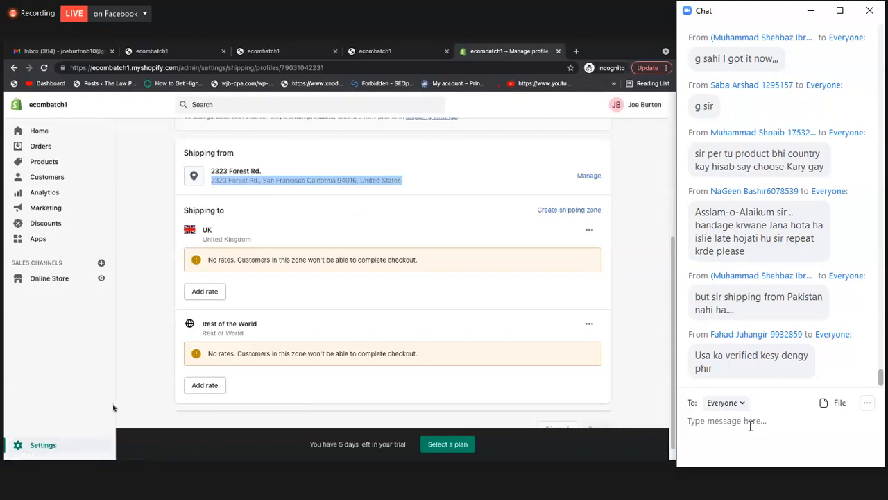
scroll(342, 227, up, 1)
scroll(342, 227, up, 4)
scroll(342, 228, down, 4)
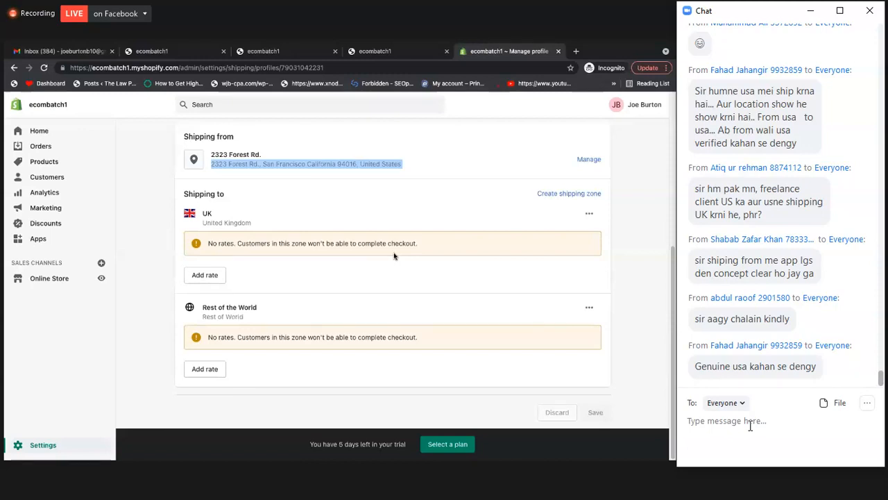
triple_click(349, 172)
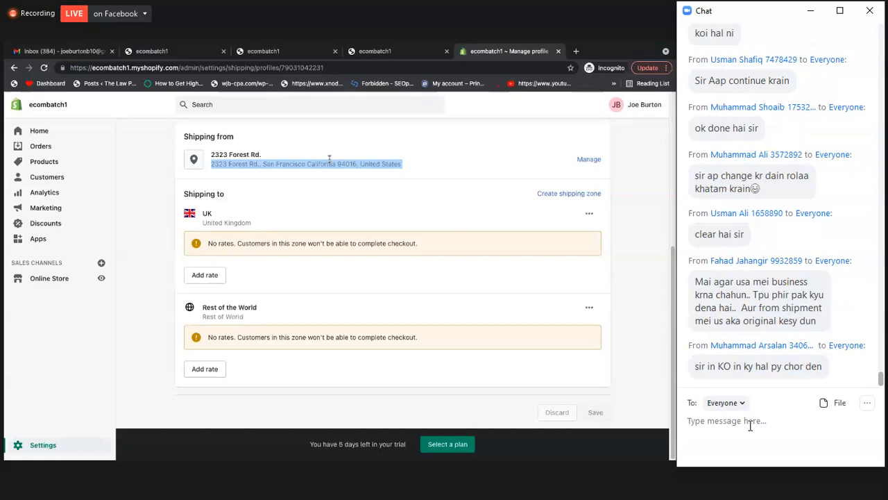
drag(211, 154, 380, 175)
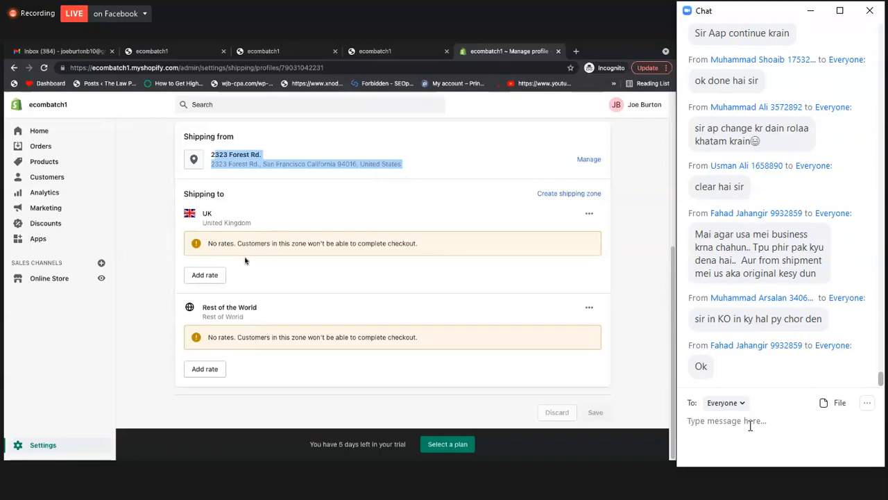
triple_click(292, 163)
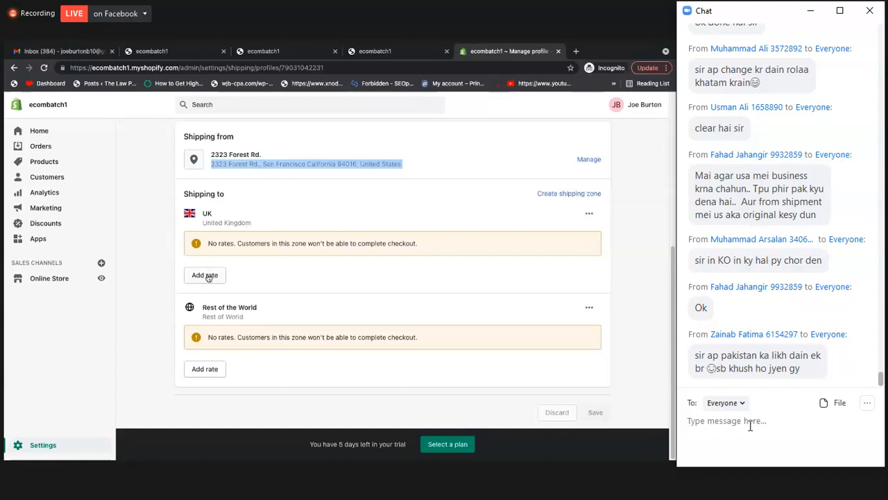
triple_click(283, 165)
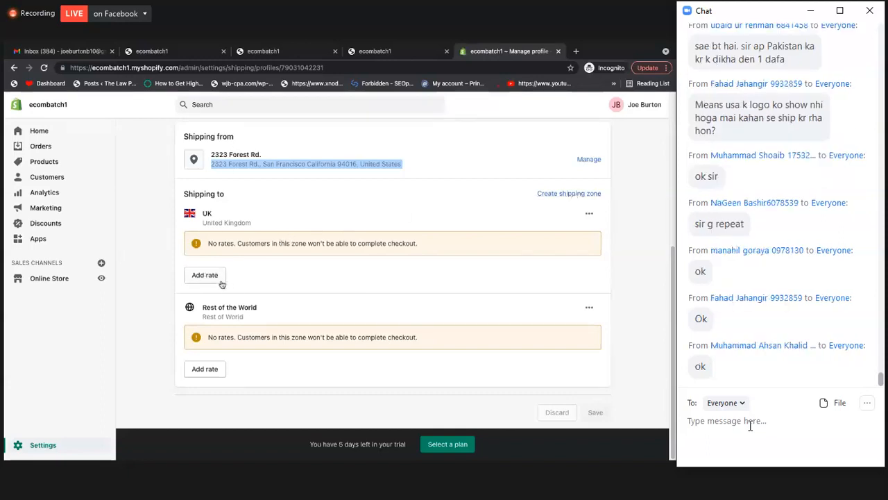
Start a new rate for the UK zone and check the shipping speed options, keeping Economy International (6 to 18 business days)
click(205, 275)
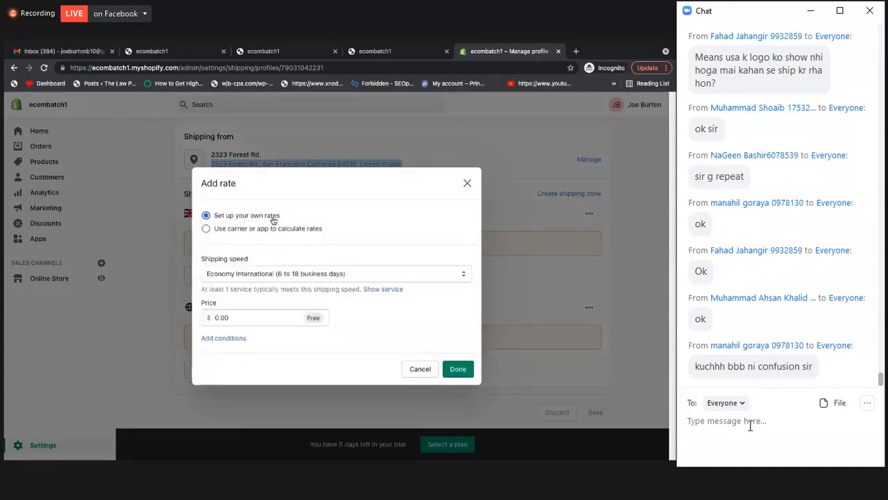
click(241, 277)
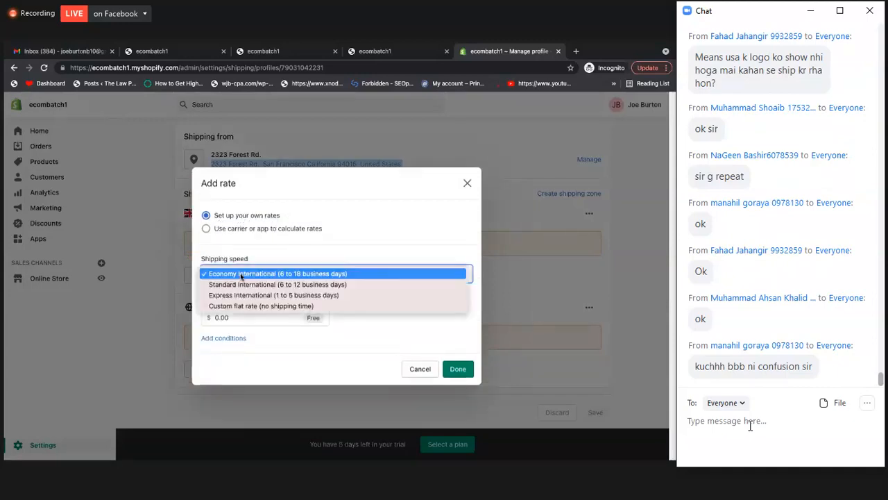
click(241, 327)
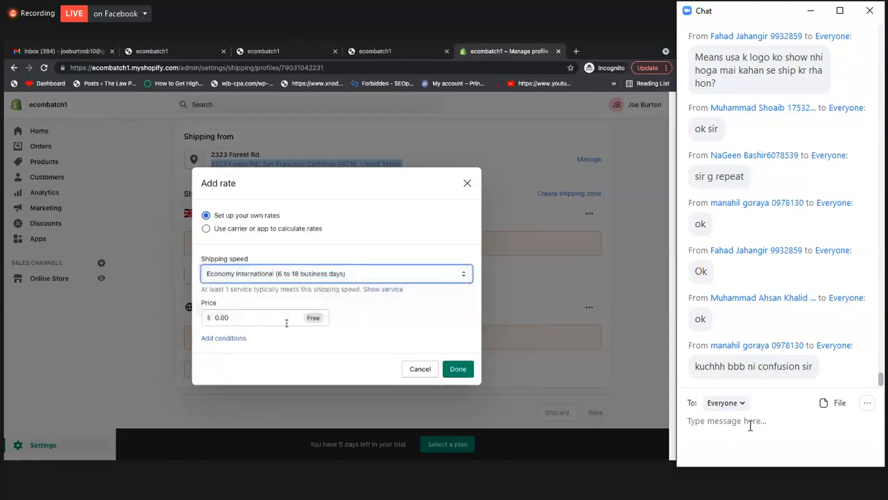
double_click(252, 317)
text(3)
double_click(253, 314)
key(BackSpace)
Try the Custom flat rate (no shipping time) option for the UK rate and return to Economy International (6 to 18 business days)
click(260, 276)
click(261, 306)
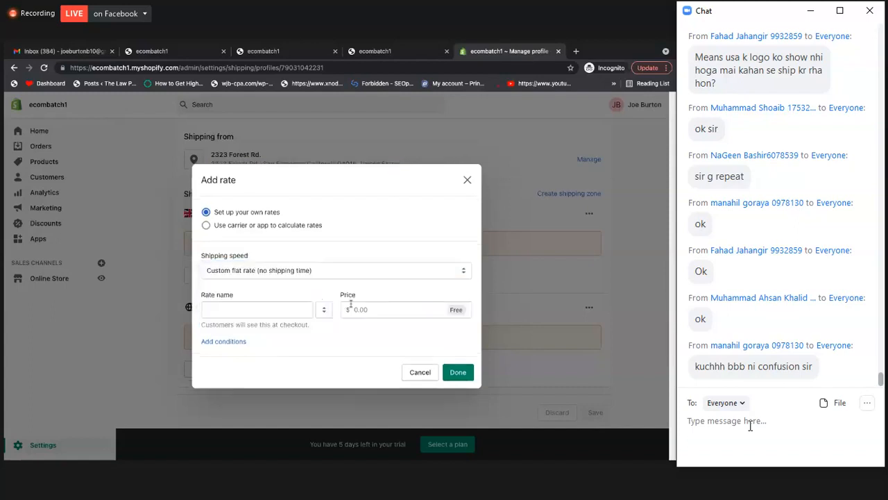
click(277, 310)
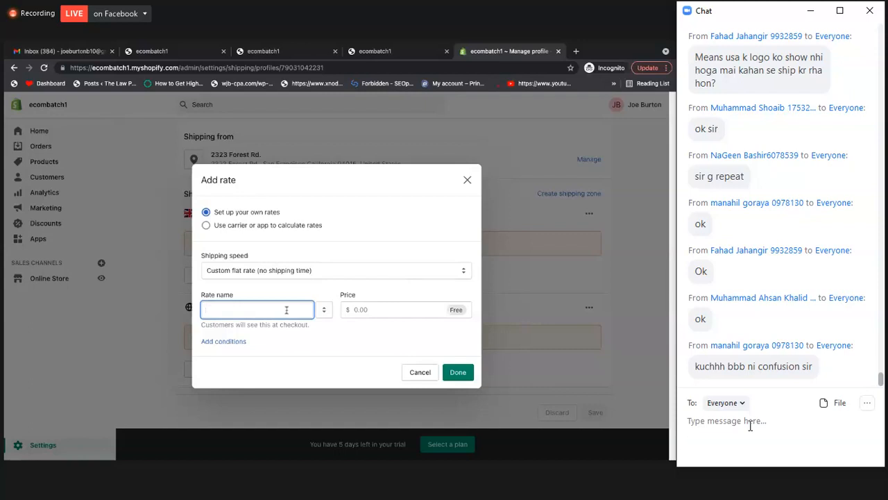
click(378, 306)
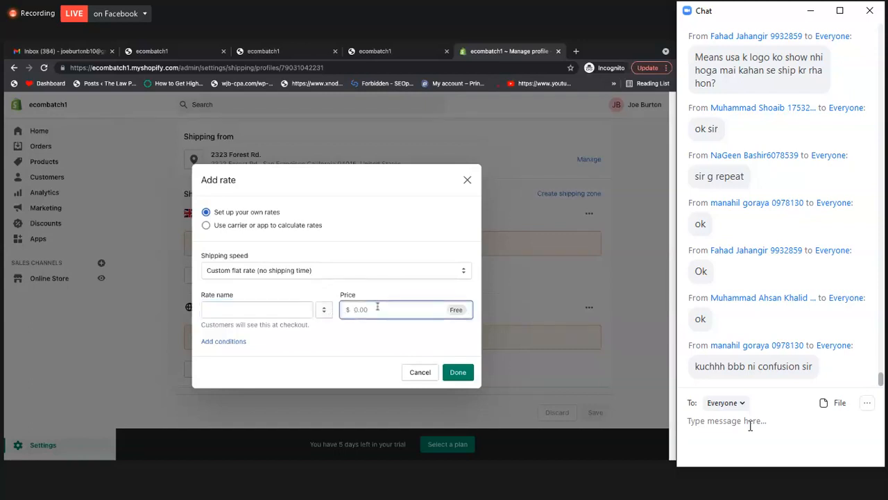
click(260, 274)
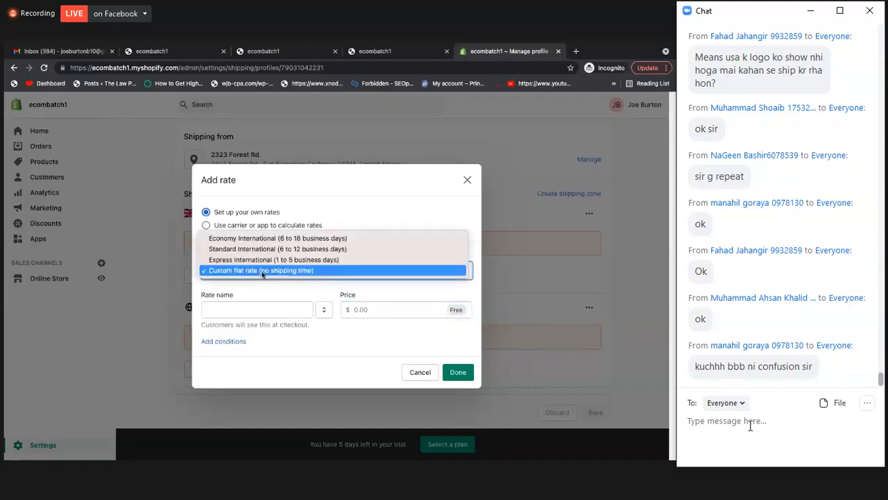
click(261, 272)
click(254, 274)
click(277, 238)
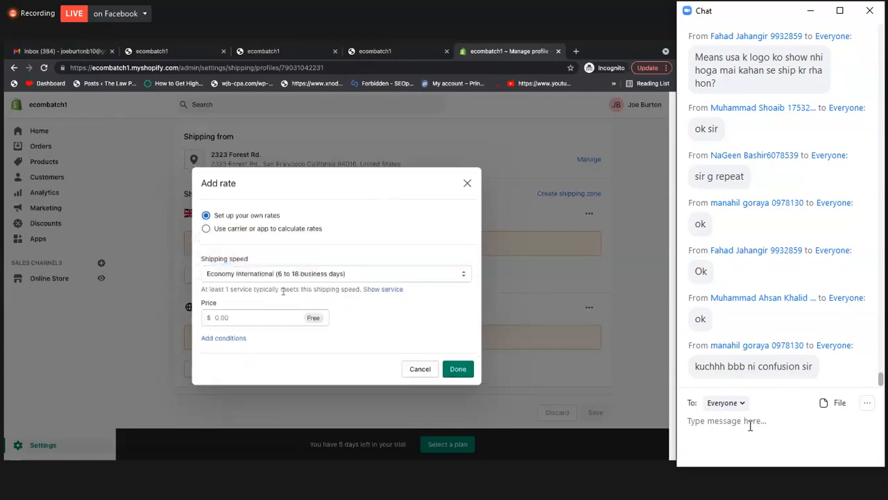
Add an item weight condition to the UK rate with a minimum of 1 lb and a maximum of 50 lb
click(232, 317)
click(376, 324)
click(224, 340)
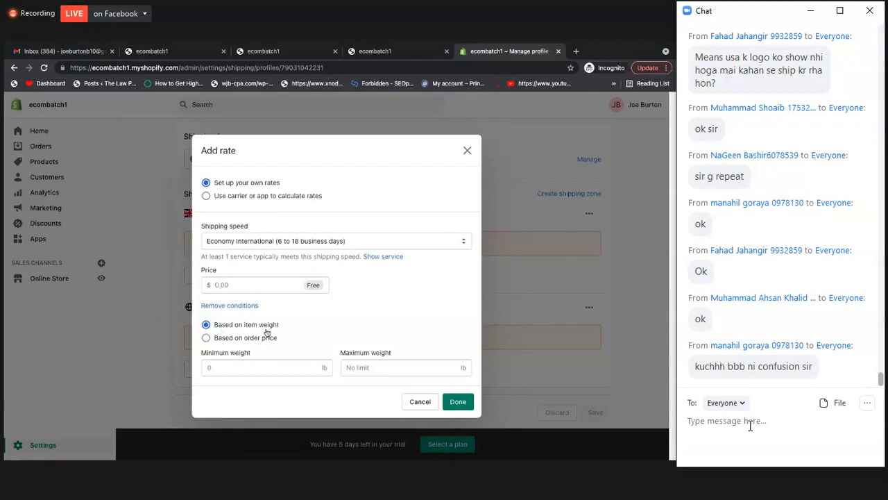
click(263, 367)
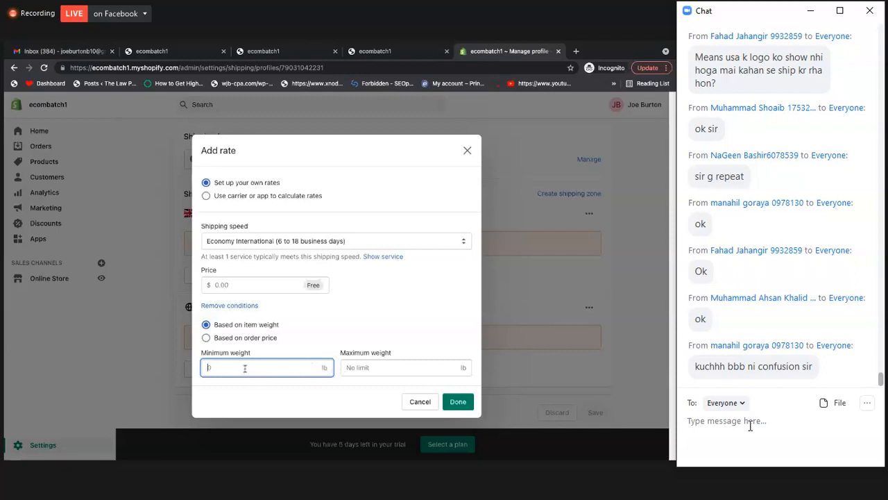
text(0.01)
key(ctrl+a)
text(1)
key(Tab)
text(50)
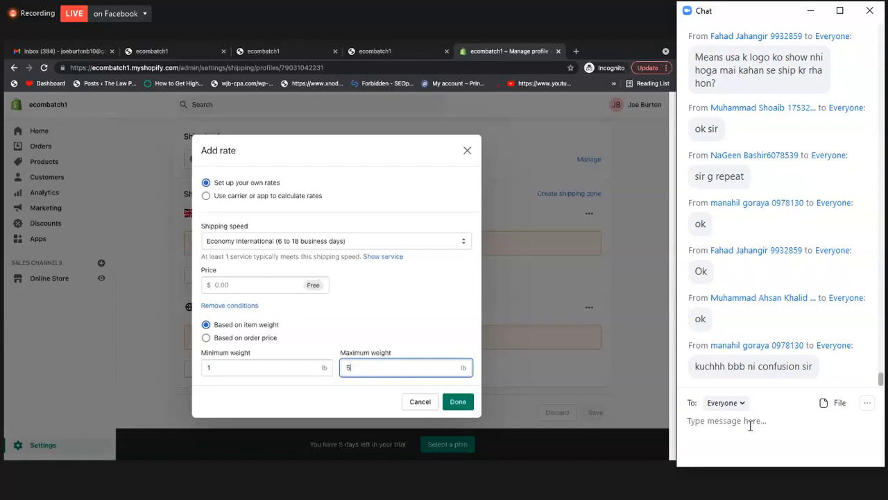
Set the price of the 1 to 50 lb rate to $2.00 and add it to the UK zone
click(428, 350)
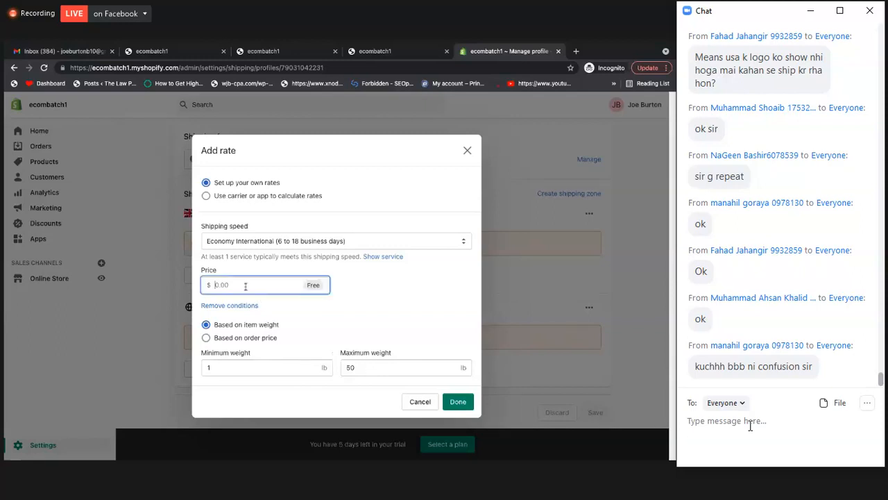
text(2)
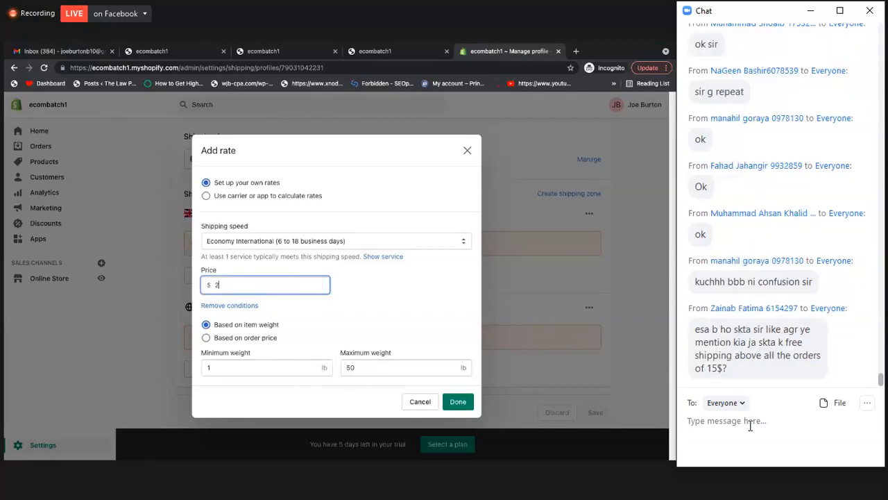
click(344, 286)
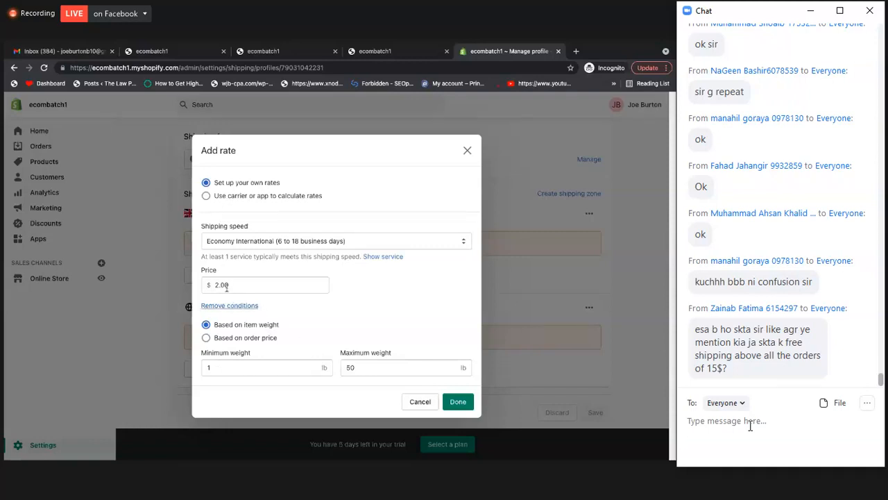
click(458, 402)
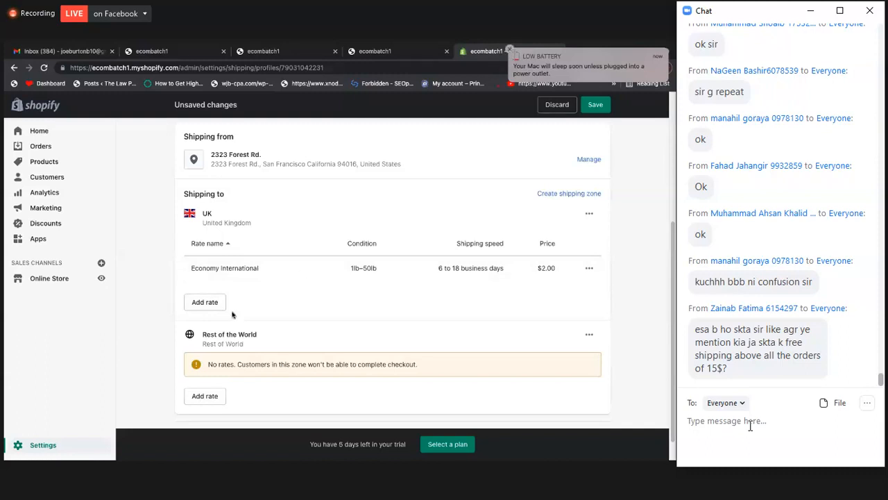
Start a second Economy International rate for the UK zone with an item weight condition from 51 lb to 100 lb
click(209, 309)
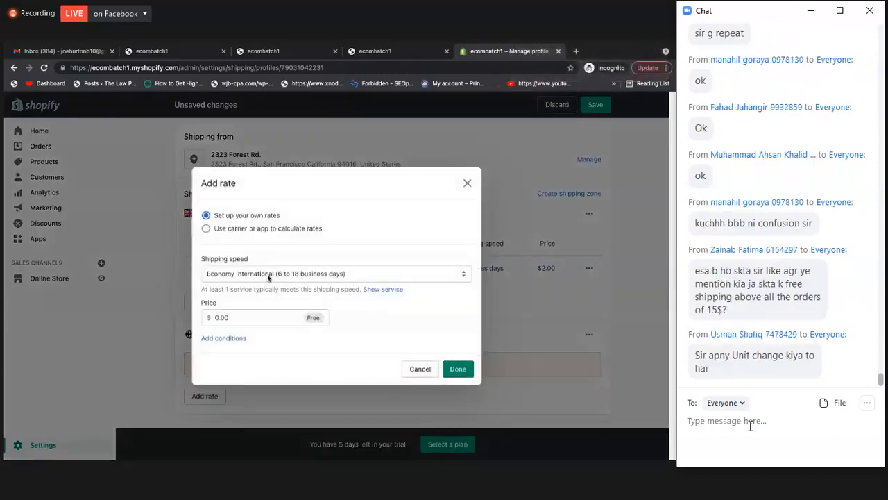
click(234, 338)
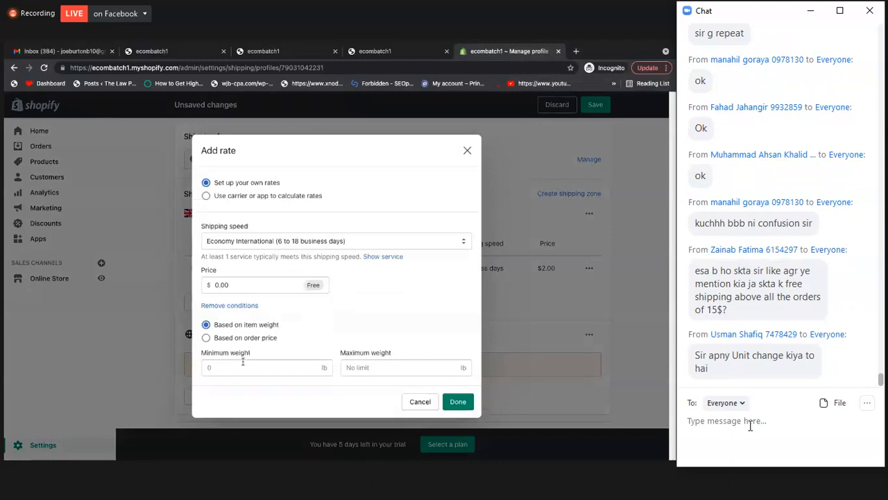
click(239, 367)
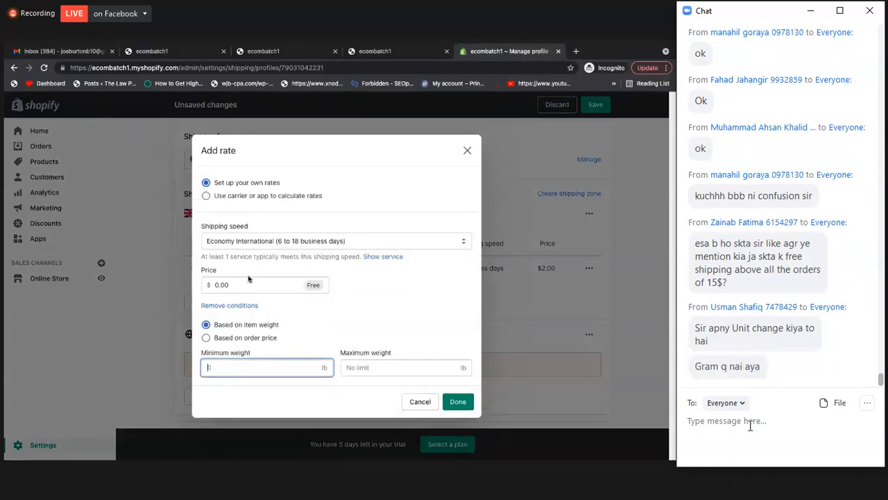
text(61)
click(374, 368)
text(100)
click(264, 296)
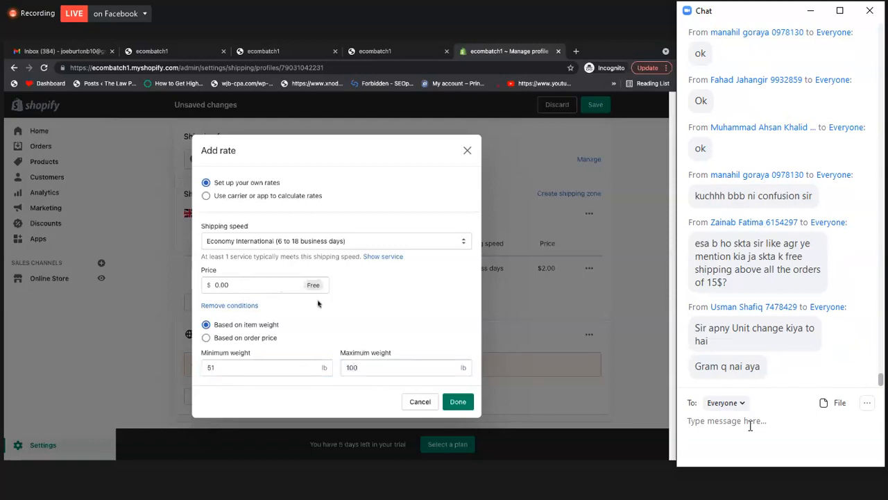
Set the price of the 51 to 100 lb rate to $3.00 and add it to the UK zone
click(287, 282)
text(3)
key(ctrl+a)
text(3)
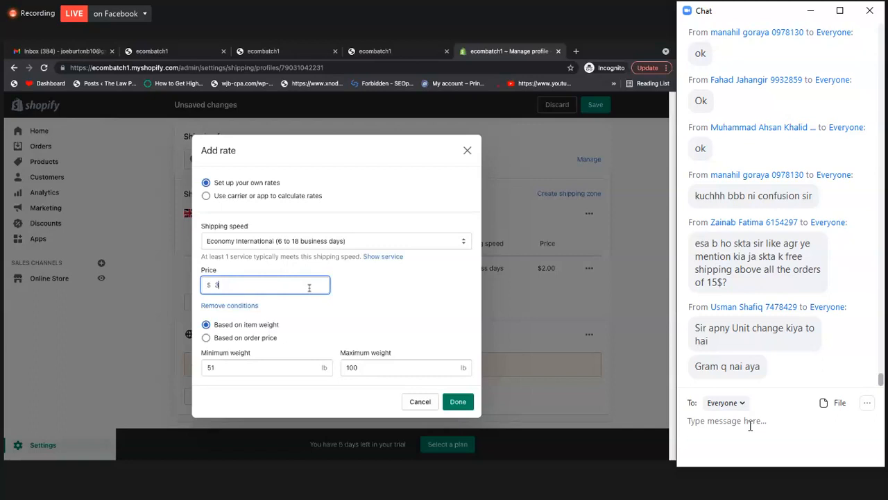
click(435, 350)
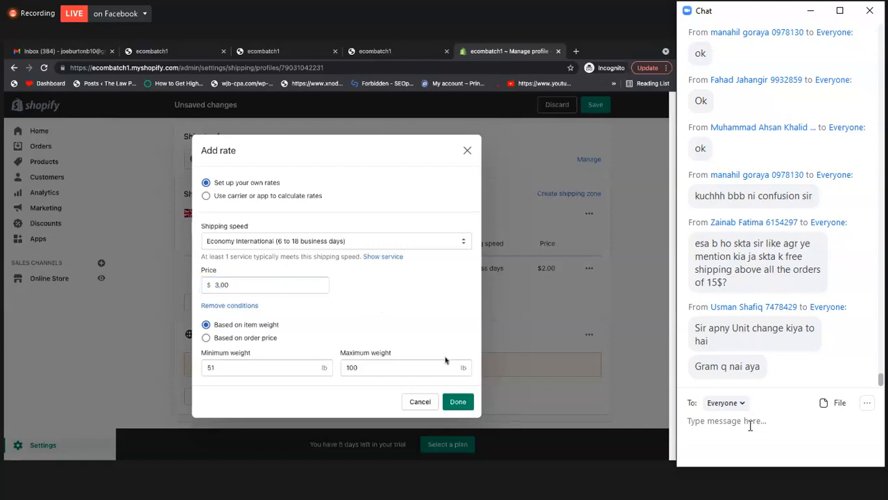
click(464, 404)
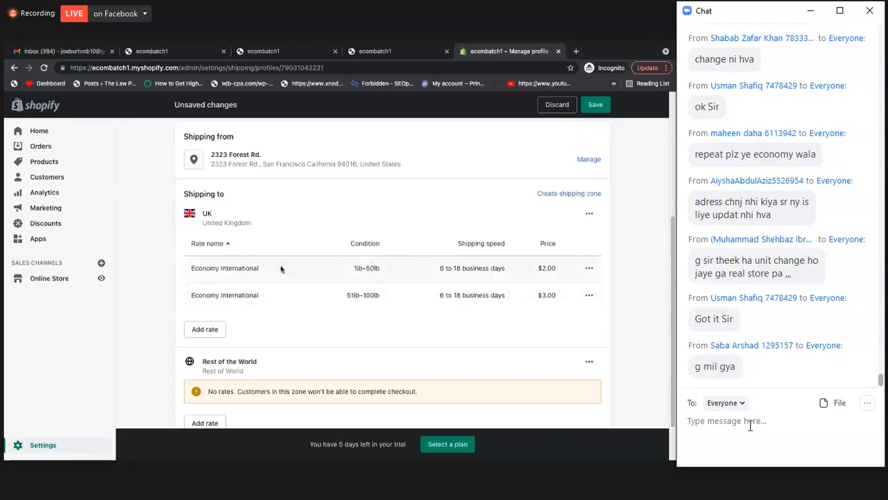
Start a third rate for the UK zone with the Economy International (6 to 18 business days) shipping speed
triple_click(214, 267)
click(205, 332)
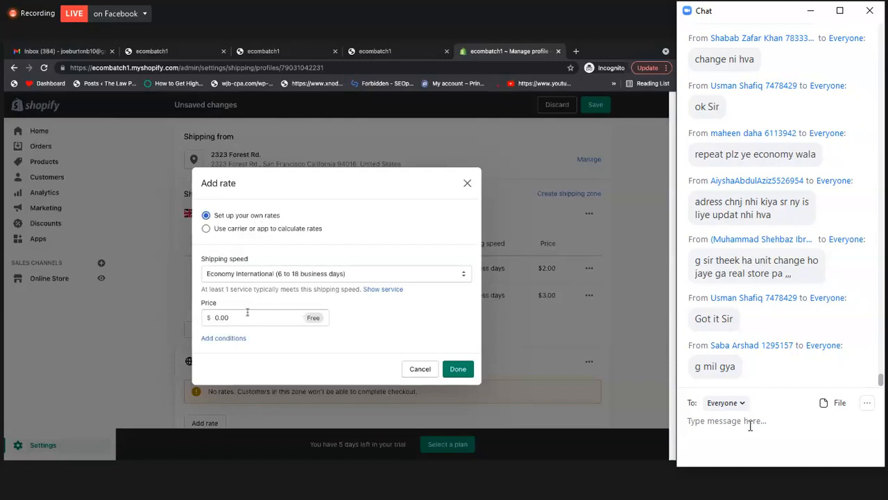
click(214, 276)
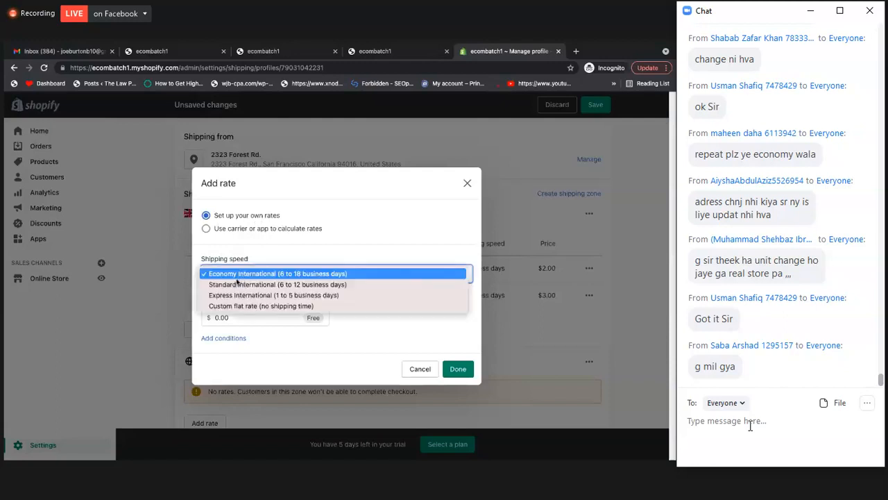
click(242, 285)
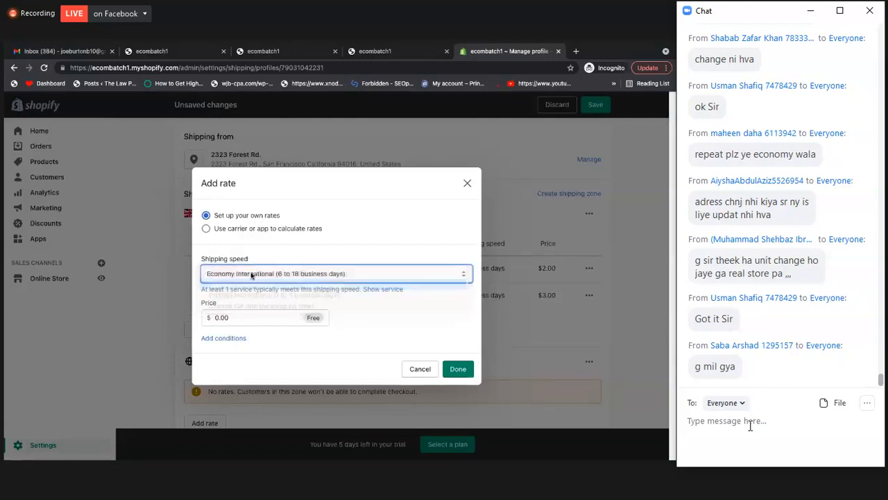
click(238, 274)
click(239, 264)
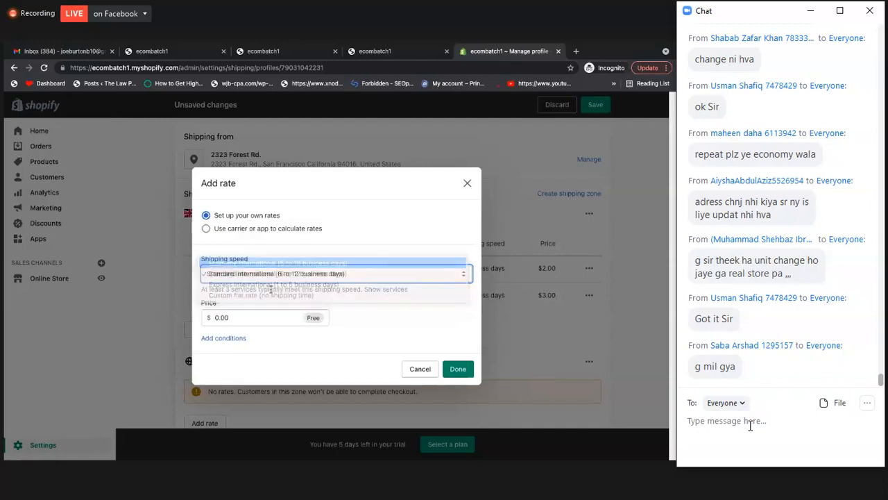
Add an item weight condition to the new UK rate with a minimum of 101 lb and a maximum of 200 lb
click(231, 337)
click(250, 365)
text(101)
click(391, 367)
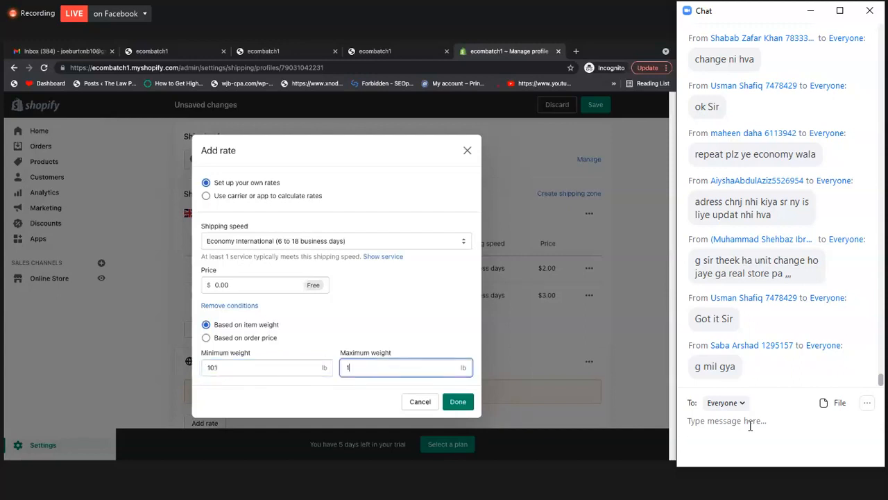
text(2000)
click(421, 346)
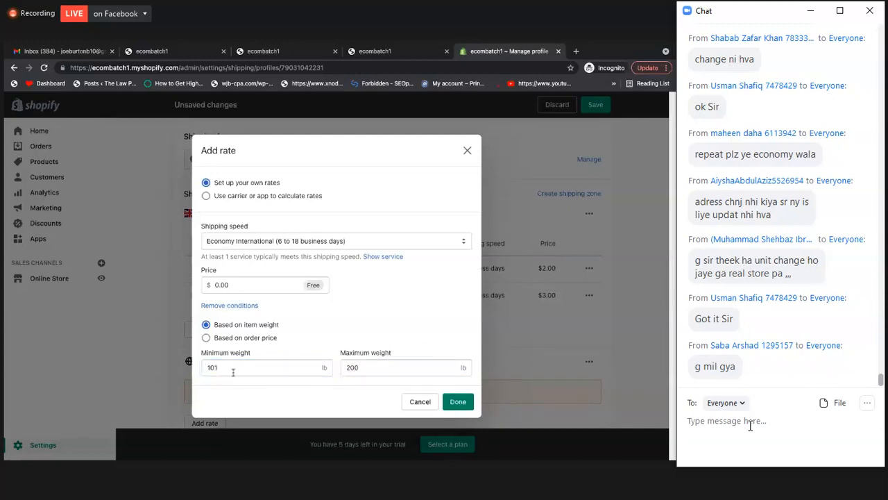
Set the price of the 101 to 200 lb rate to $5.00 and add it to the UK zone
click(250, 285)
double_click(249, 285)
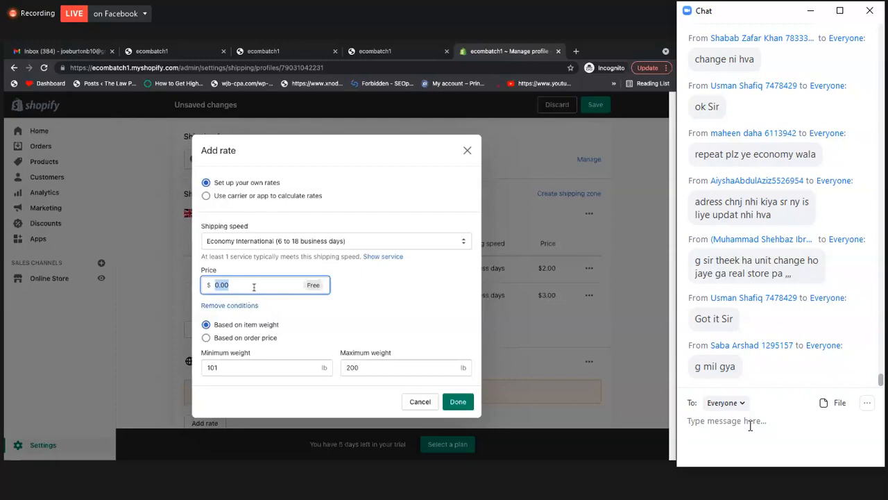
text(5)
click(376, 307)
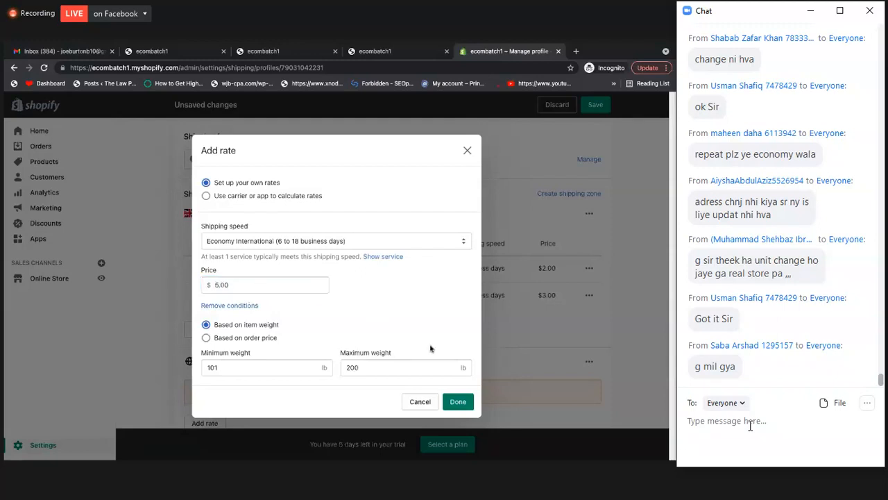
click(458, 401)
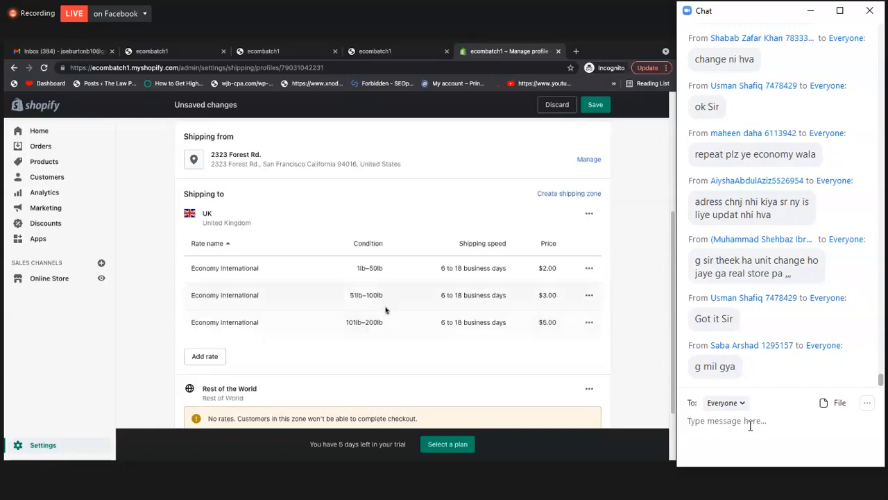
Review the weight ranges, shipping speeds and prices of the Economy International rates in the UK zone
scroll(385, 306, down, 1)
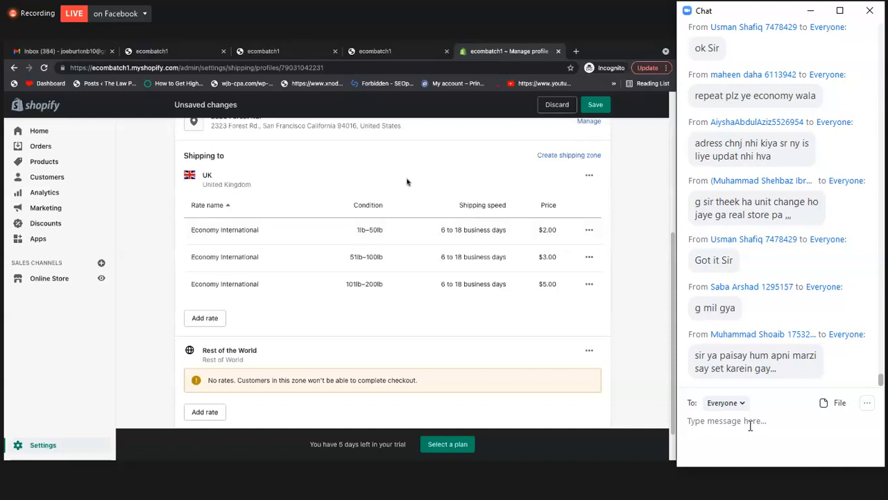
triple_click(250, 232)
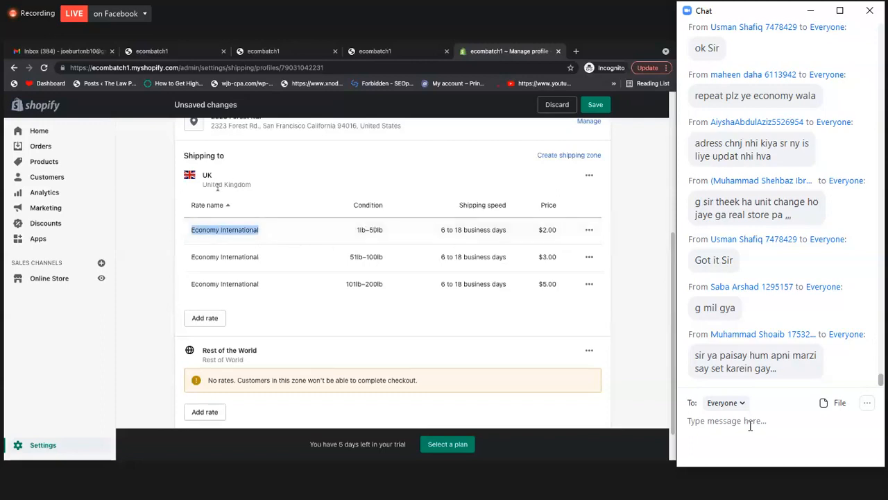
click(193, 233)
drag(192, 232, 562, 236)
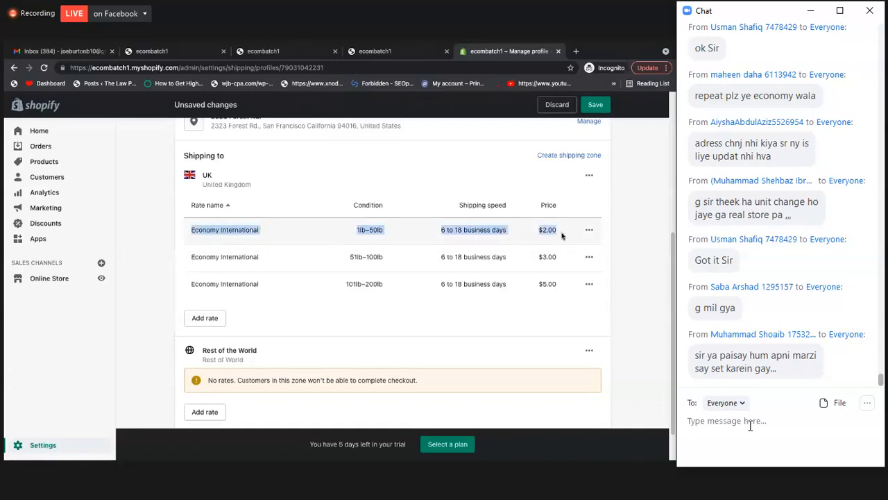
triple_click(352, 258)
double_click(357, 257)
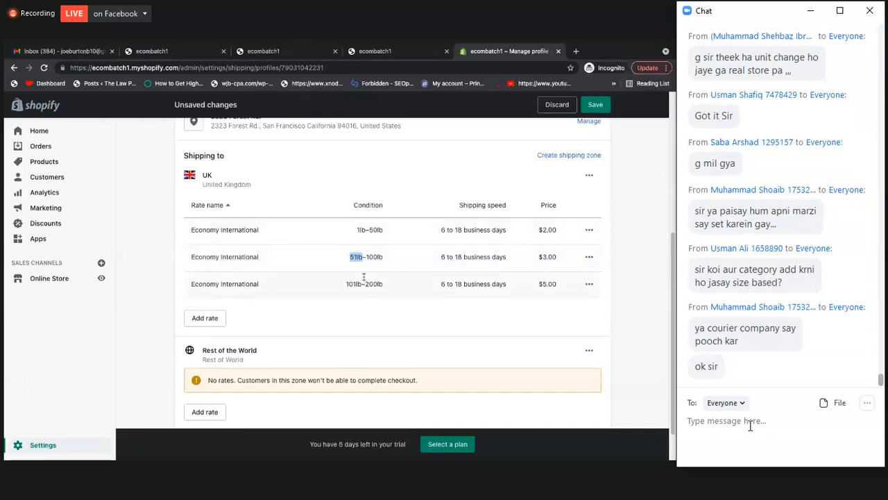
click(381, 316)
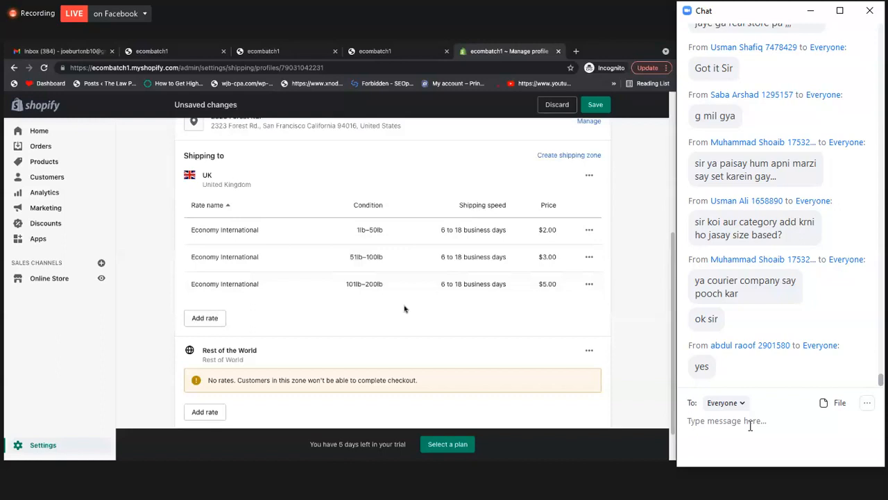
scroll(405, 309, up, 1)
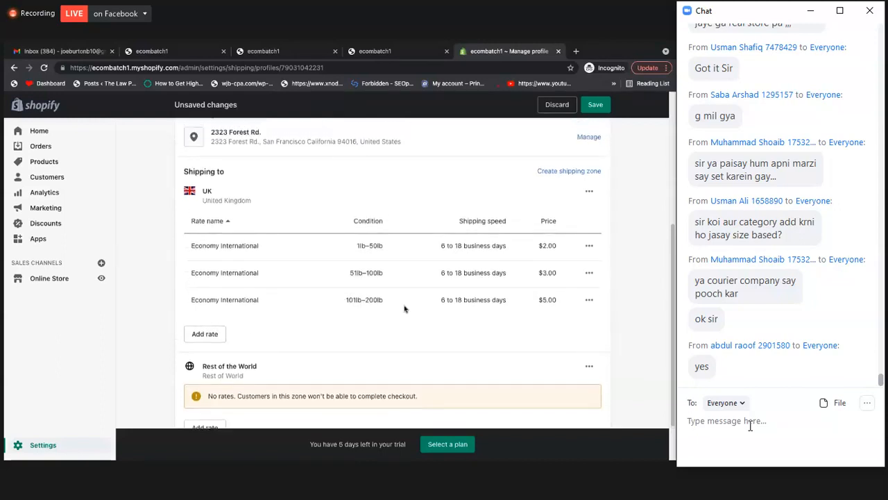
scroll(406, 308, down, 1)
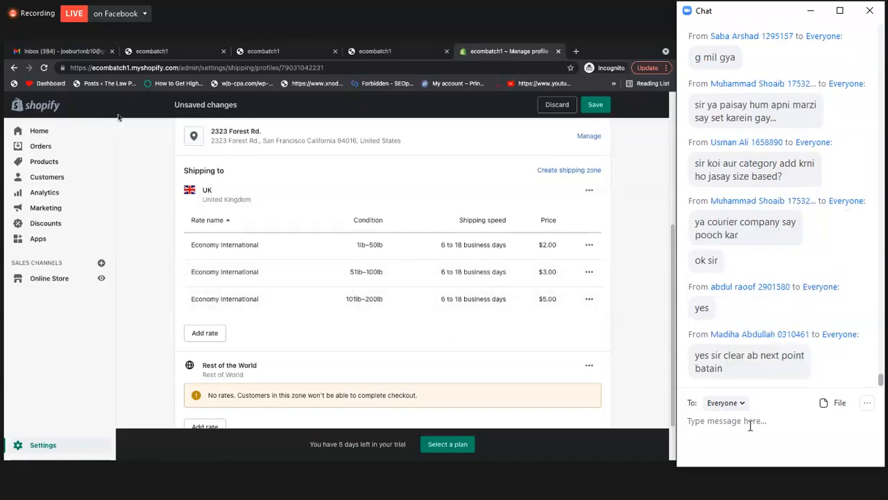
Save the shipping profile with the UK zone's weight-based rates
click(603, 105)
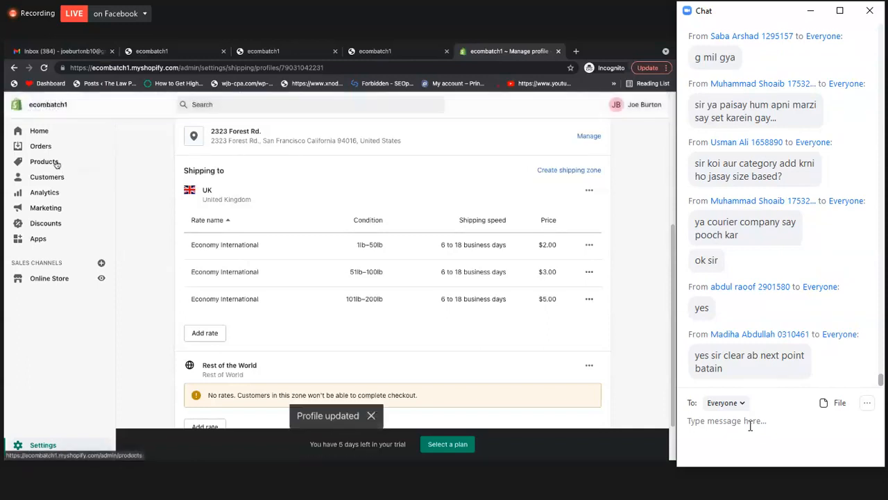
Open the Attract Ring product and change its shipping weight unit to lb
click(57, 164)
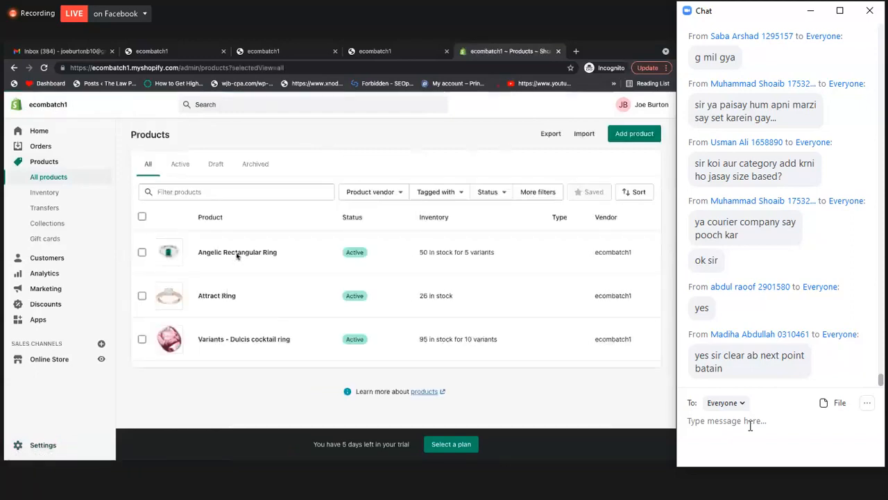
click(222, 297)
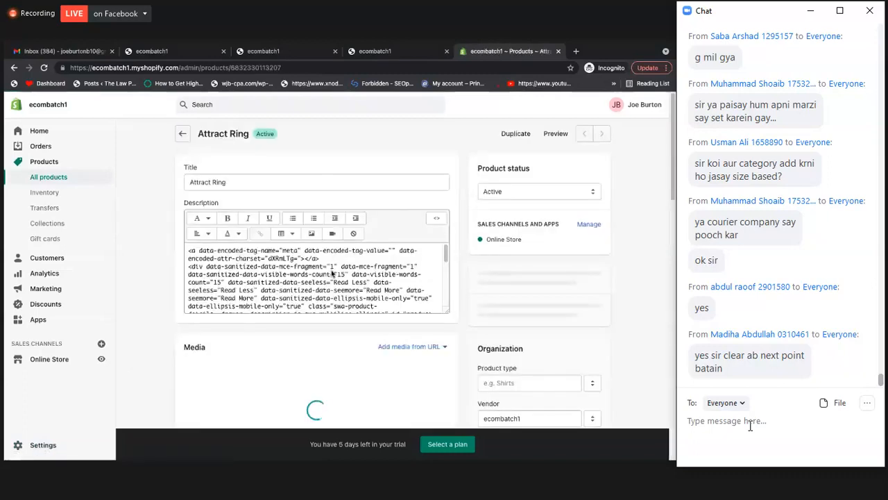
scroll(332, 273, down, 7)
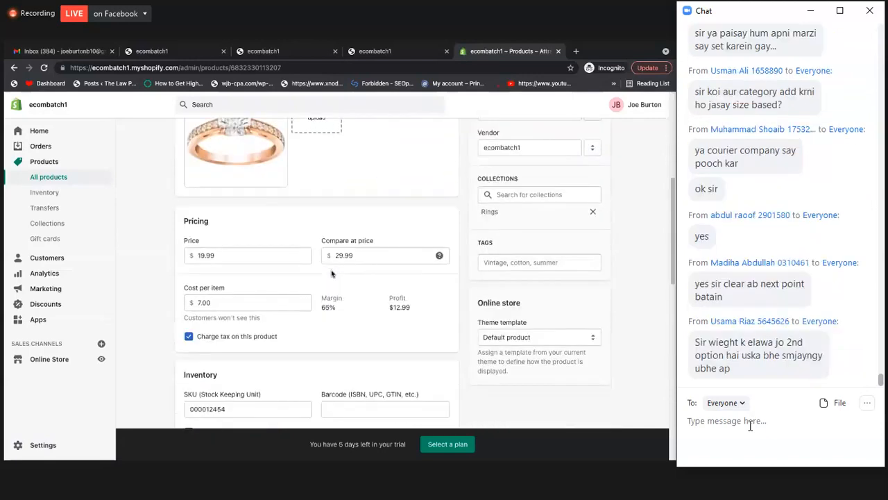
scroll(332, 273, down, 5)
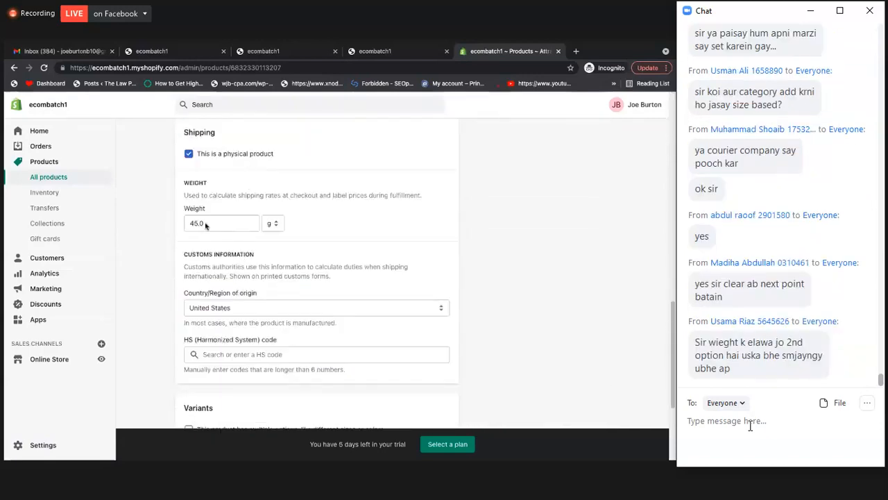
click(276, 225)
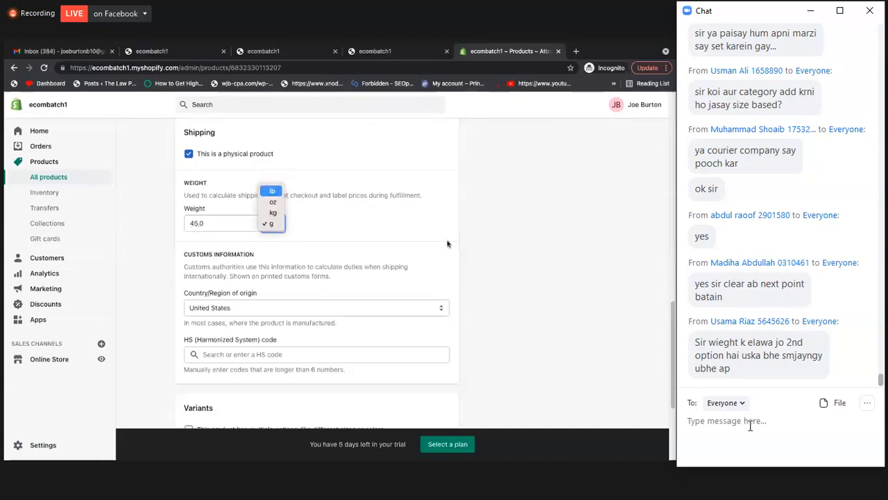
click(272, 190)
click(197, 223)
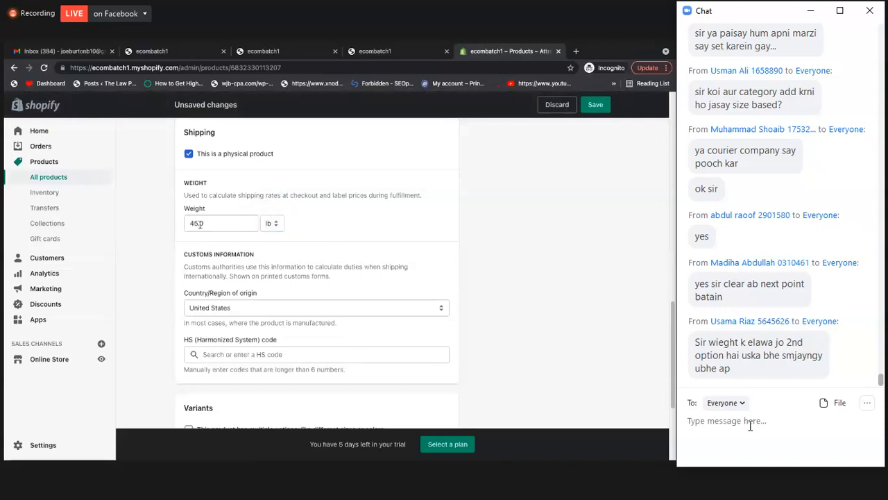
scroll(244, 300, down, 1)
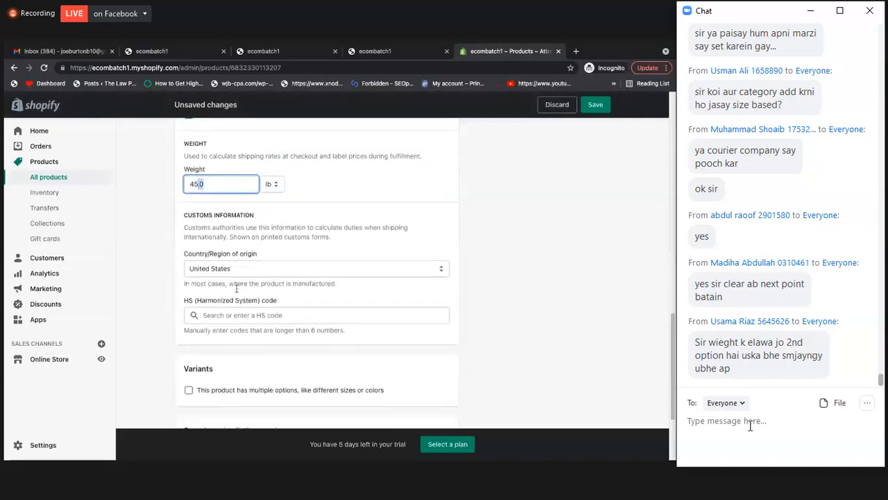
Set the Attract Ring's country of origin to United Kingdom in the customs information and save the product
click(233, 276)
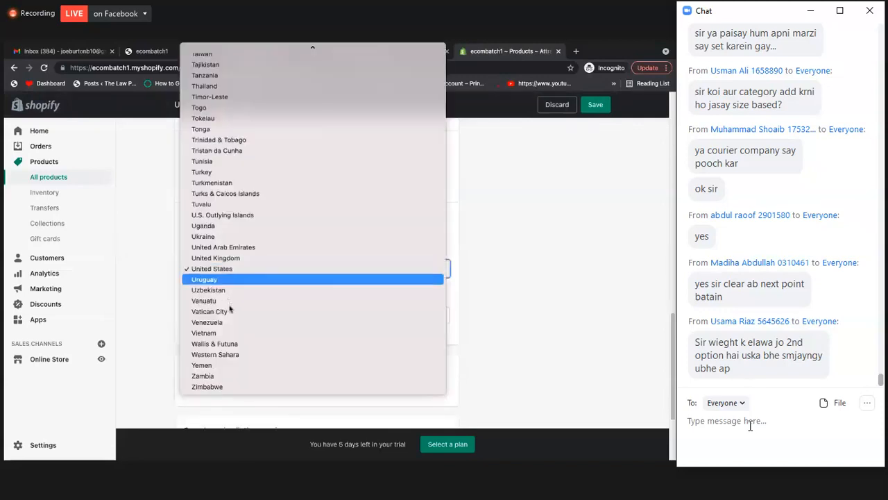
click(245, 258)
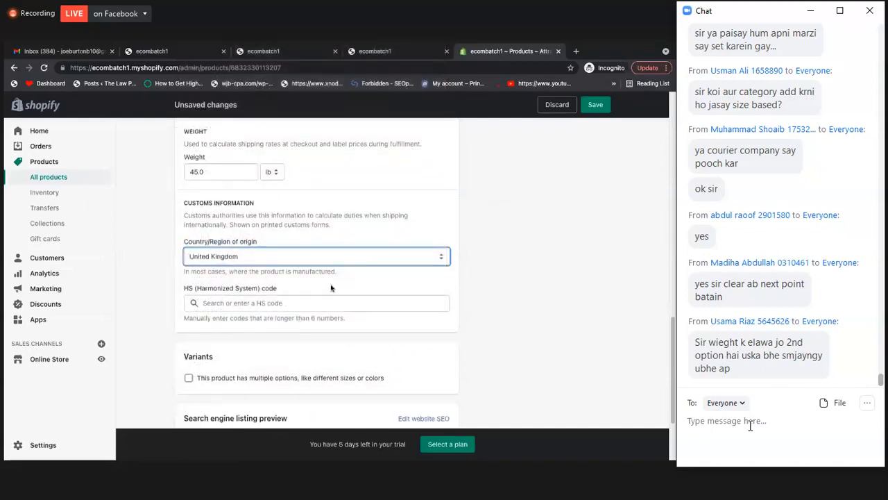
click(535, 149)
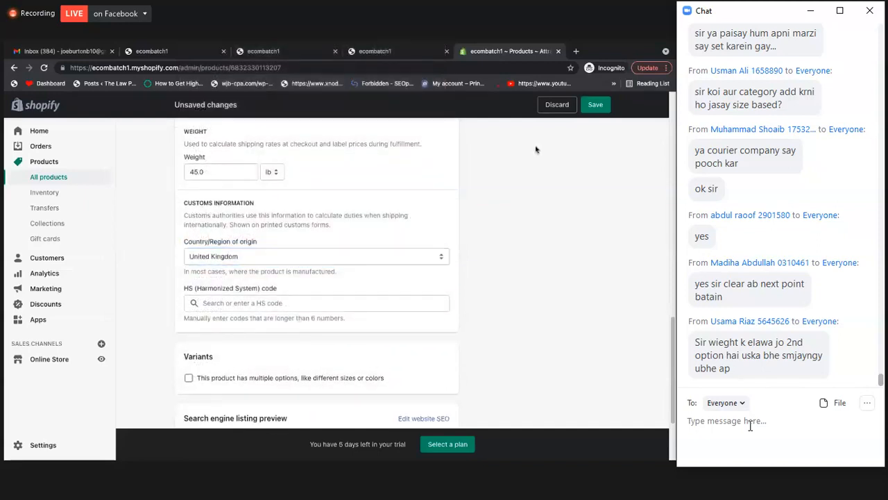
click(595, 104)
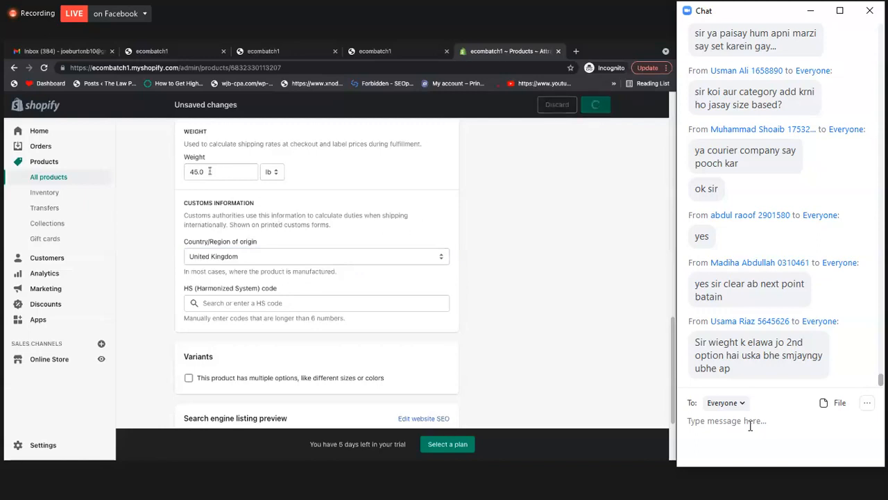
Set the Attract Ring's shipping weight to 110 lb and save the product
scroll(221, 222, down, 10)
scroll(217, 229, down, 5)
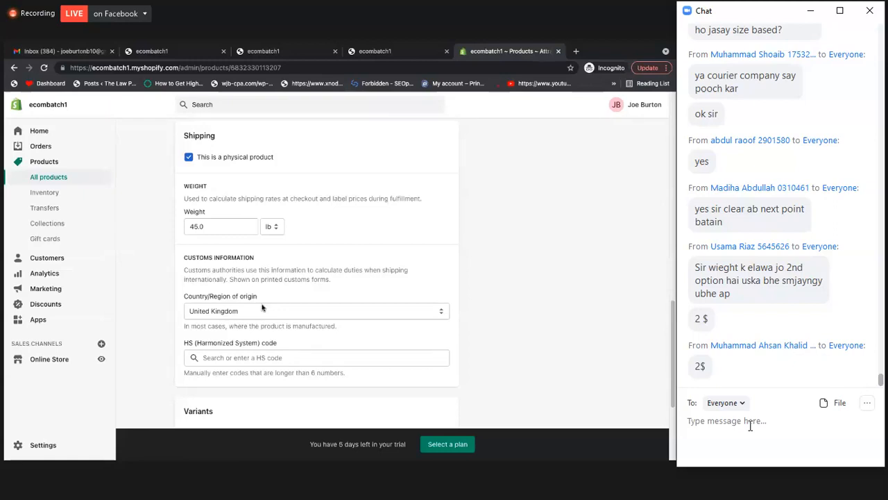
double_click(186, 228)
text(110)
click(335, 228)
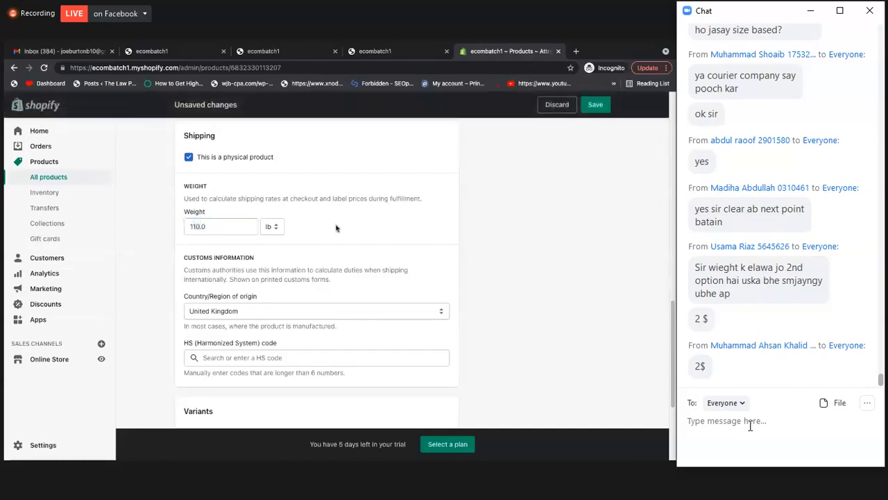
click(600, 104)
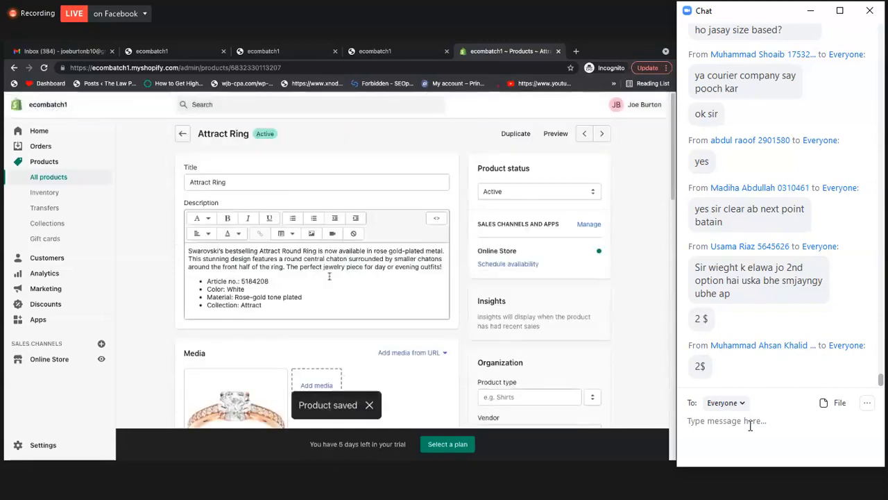
Check the Attract Ring's saved shipping weight and open the store settings
scroll(330, 276, down, 4)
scroll(330, 277, down, 5)
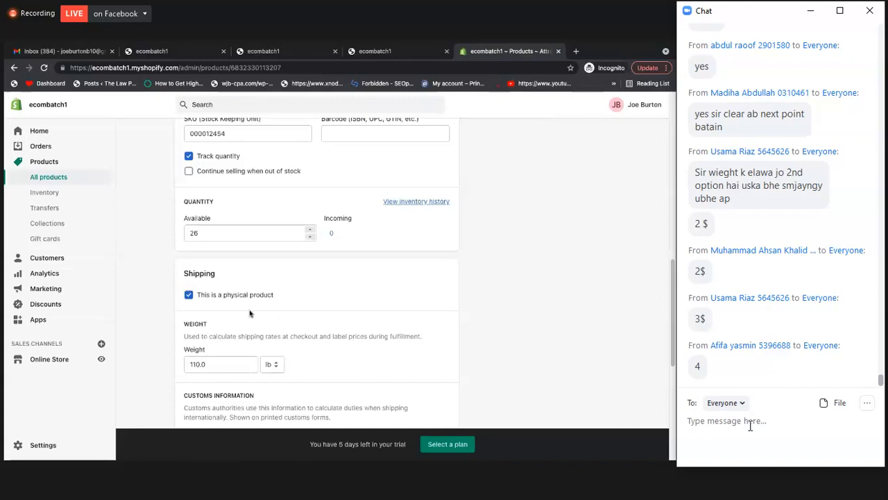
scroll(250, 314, down, 1)
double_click(217, 297)
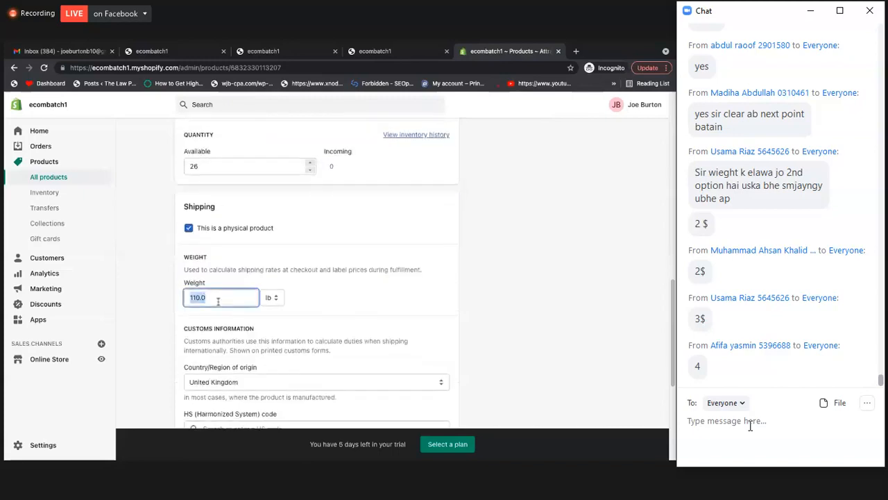
click(165, 266)
click(43, 445)
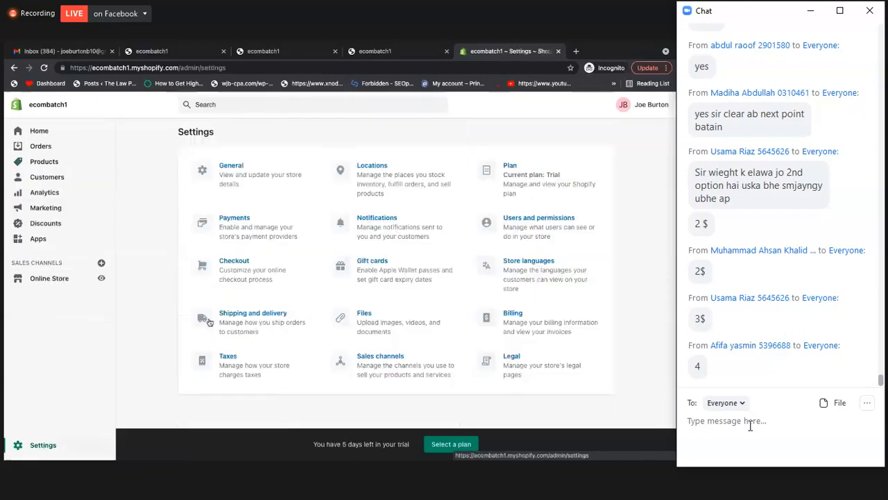
Open the rates of the general shipping profile from the shipping and delivery settings and go to the UK zone
click(264, 313)
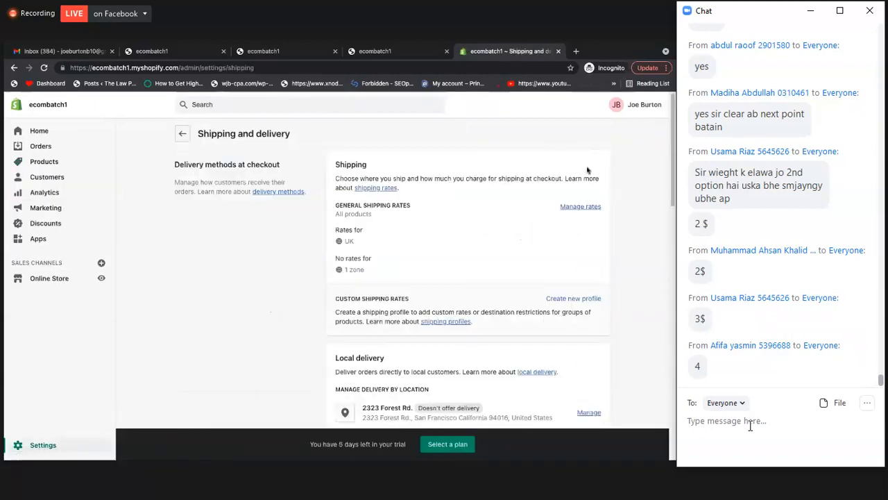
scroll(587, 169, down, 1)
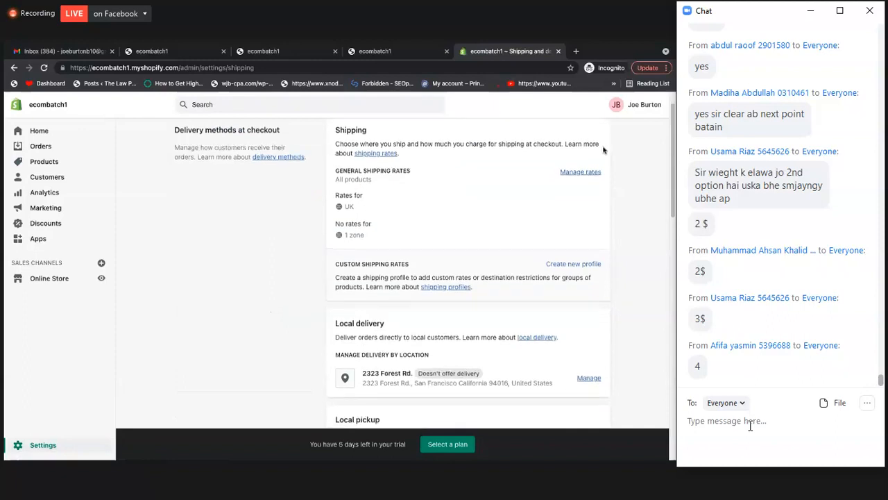
click(581, 174)
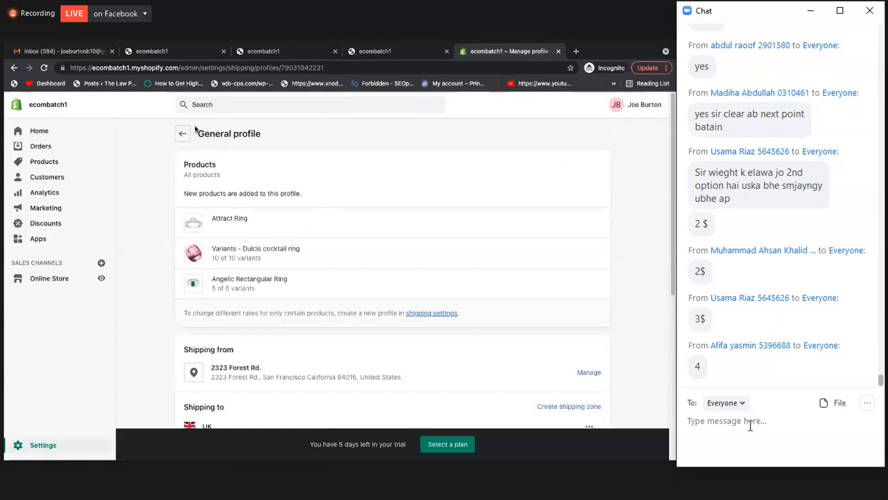
scroll(362, 303, down, 4)
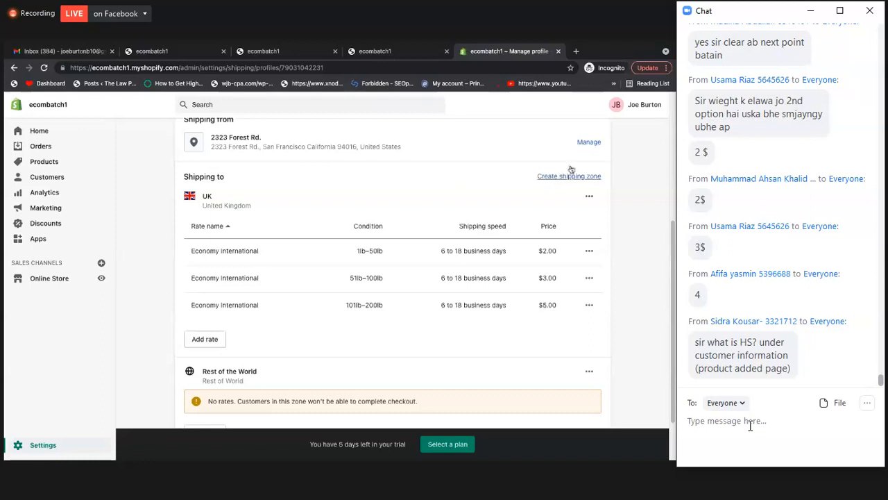
Start a new UK shipping rate conditioned on order price, with a maximum price of $10
click(210, 340)
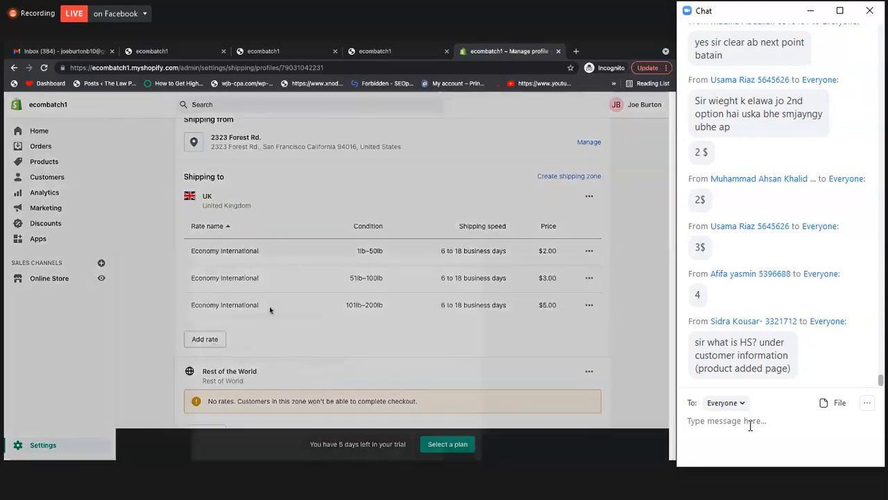
click(223, 338)
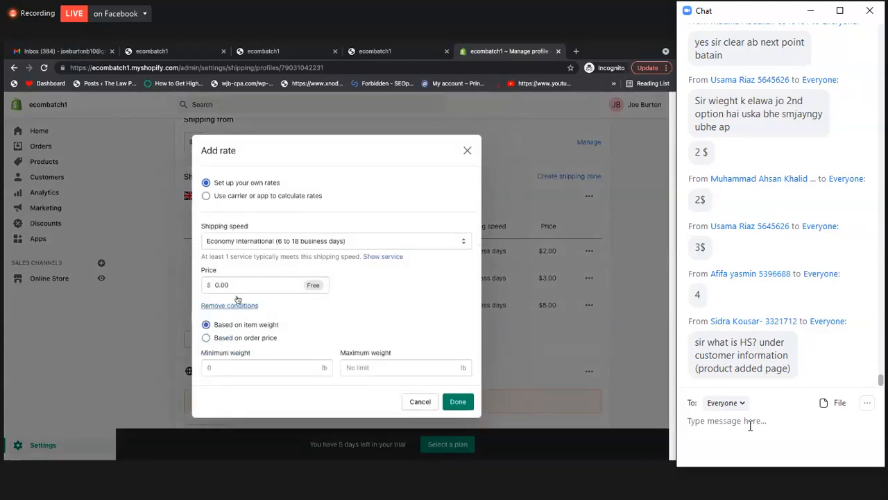
click(206, 339)
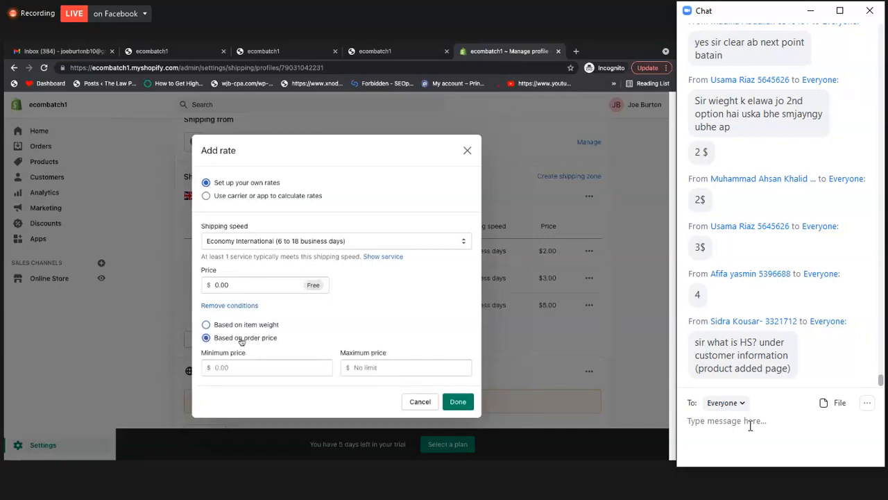
click(252, 370)
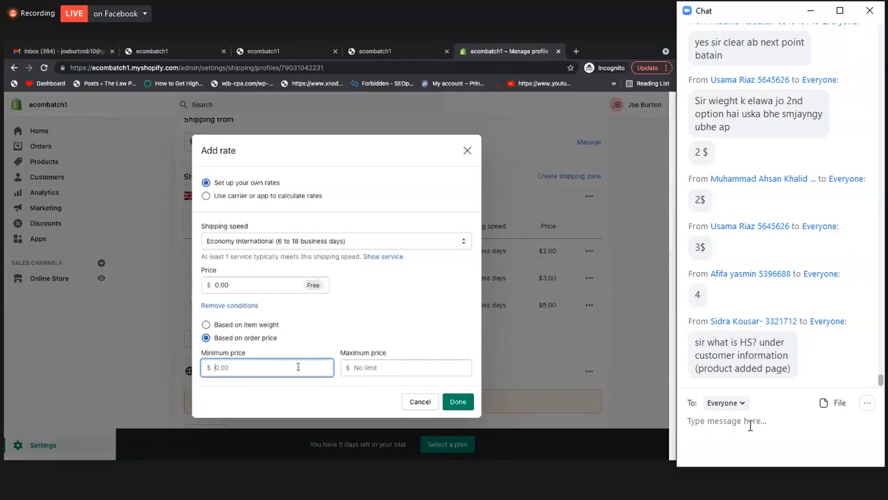
click(393, 369)
text(10)
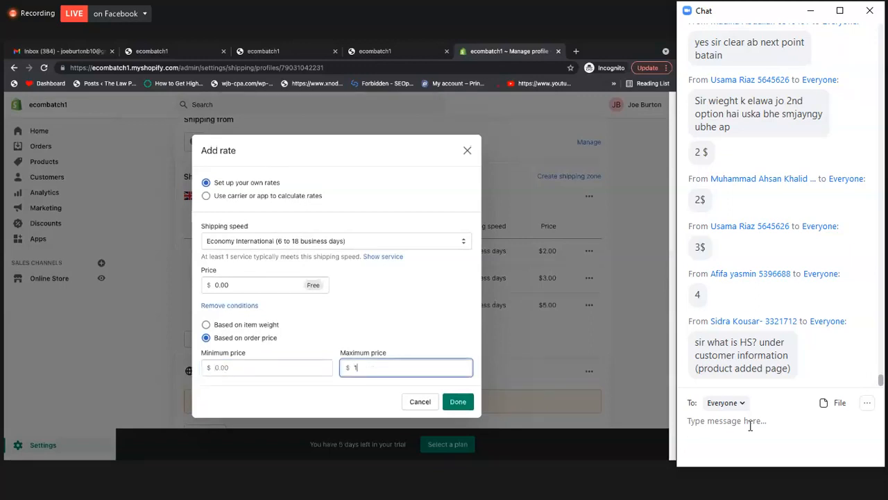
Set the new UK rate's maximum order price to $50 and its shipping price to $3
click(456, 331)
click(221, 287)
double_click(221, 287)
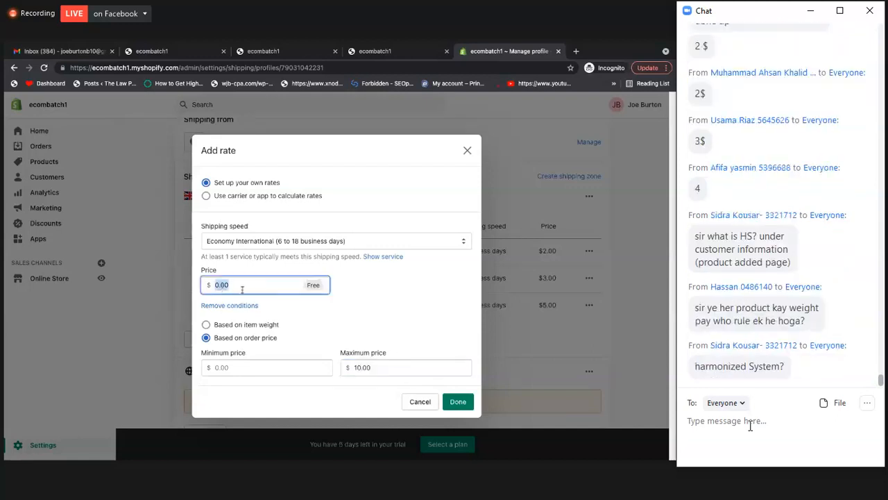
double_click(356, 366)
text(50)
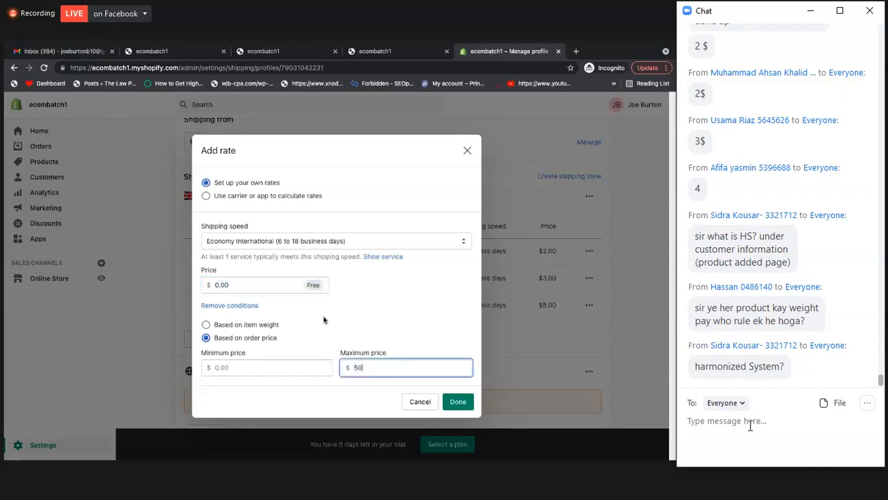
double_click(268, 286)
text(3)
click(411, 314)
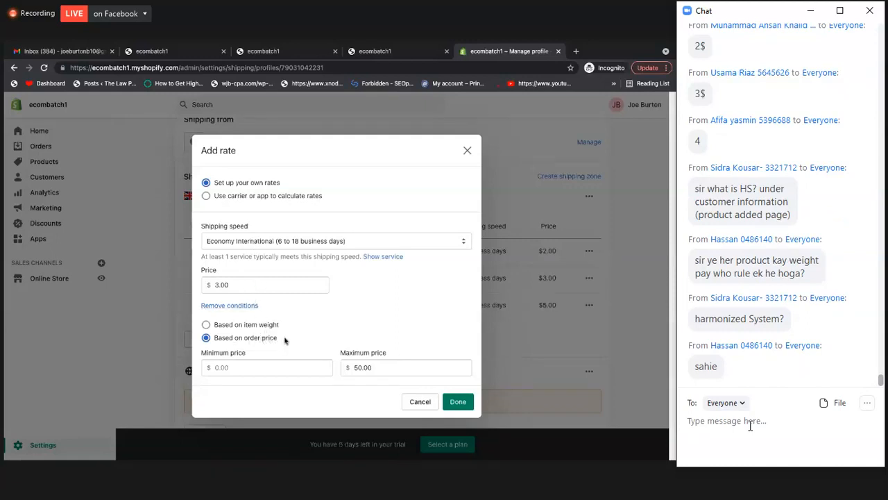
Set the new UK rate's minimum order price to $1 and its shipping price to $5, and finish the rate
click(257, 367)
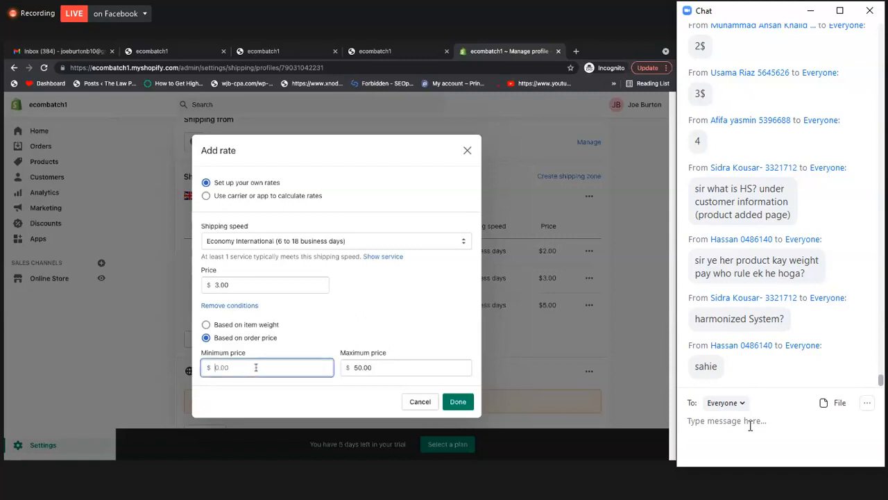
text(1)
click(352, 331)
double_click(251, 368)
click(389, 313)
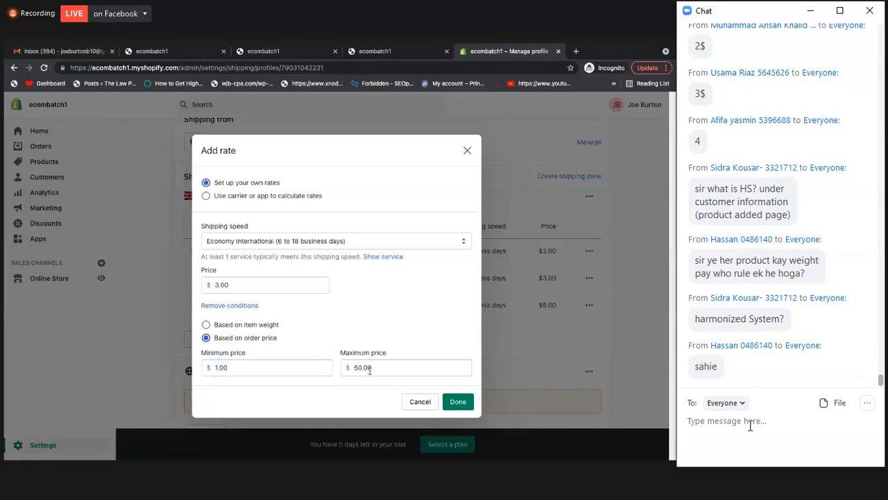
double_click(277, 284)
text(5)
click(323, 291)
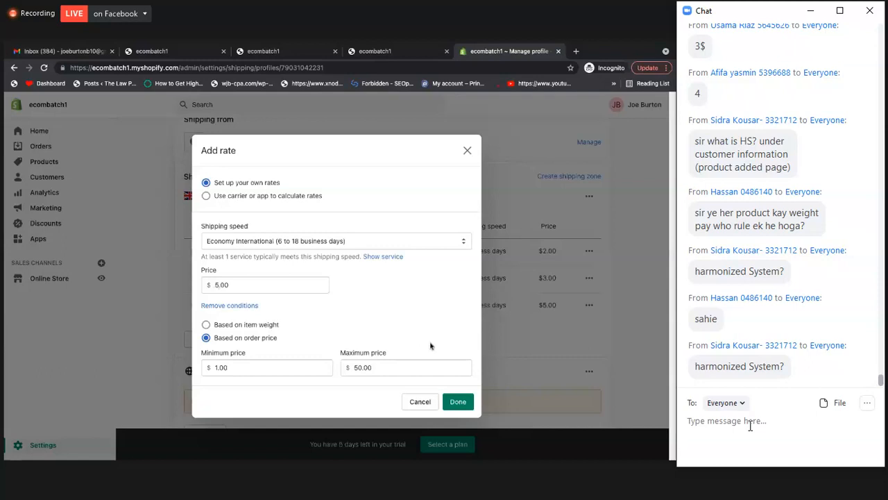
click(460, 401)
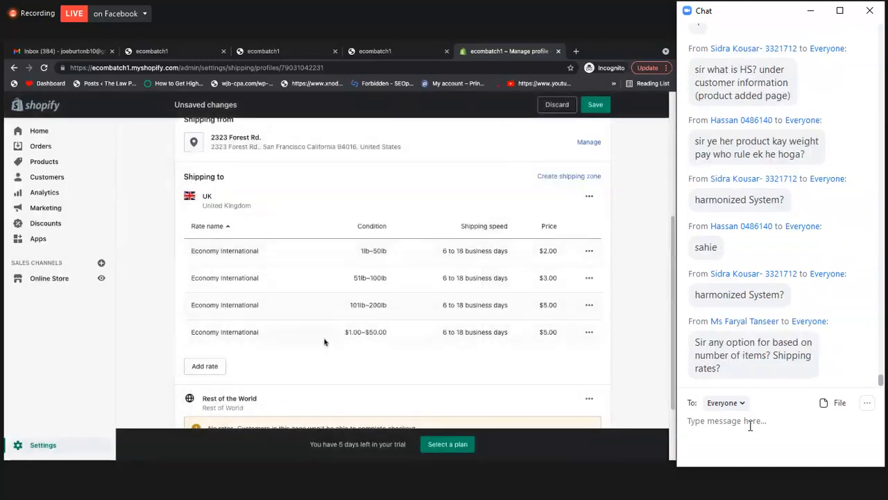
Add a second order-price-based Economy International rate for the UK, charging $3 for orders from $51 to $100
click(212, 368)
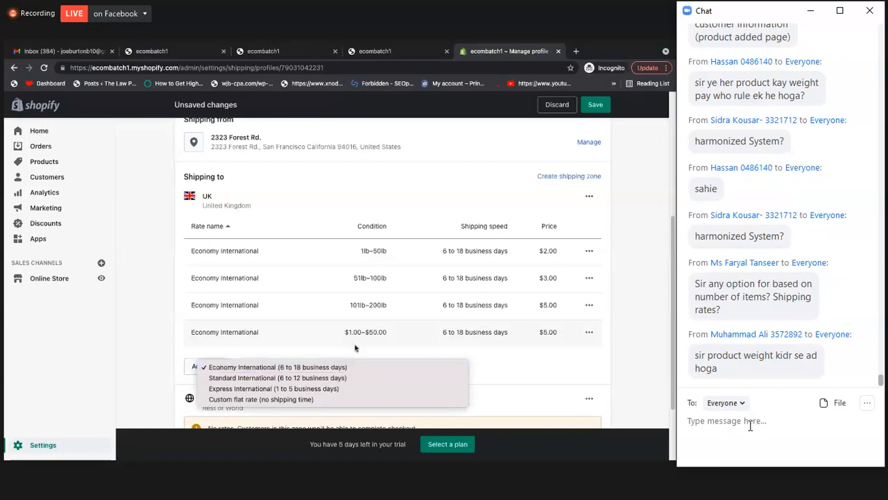
click(214, 367)
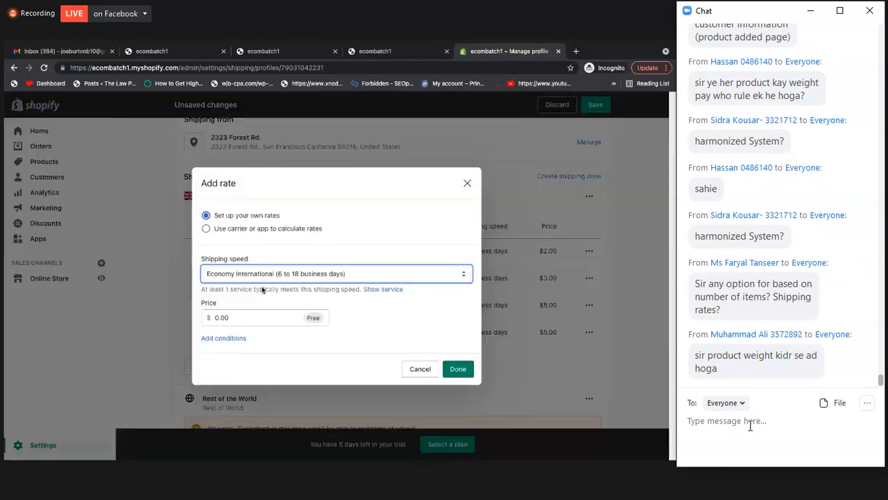
click(239, 338)
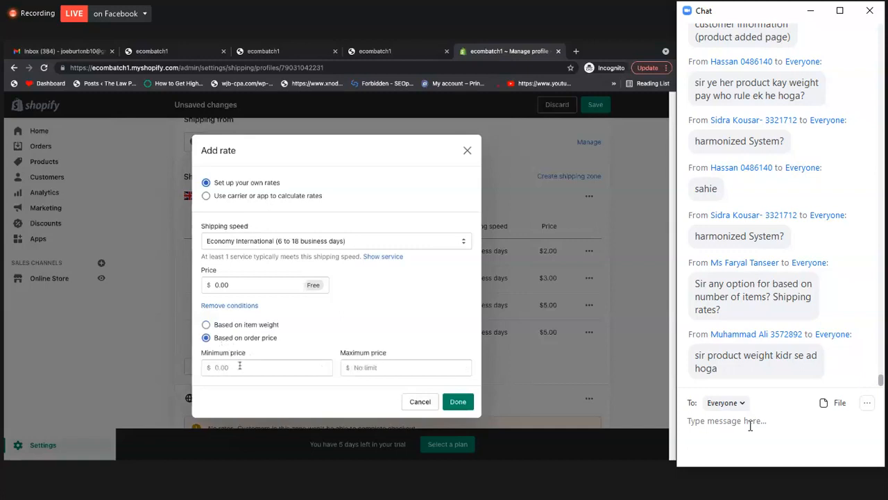
click(264, 366)
text(51)
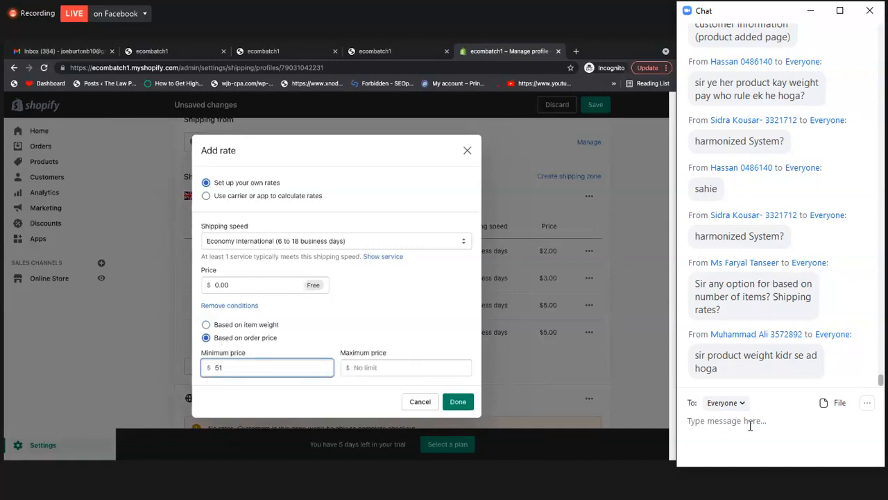
click(404, 366)
text(100)
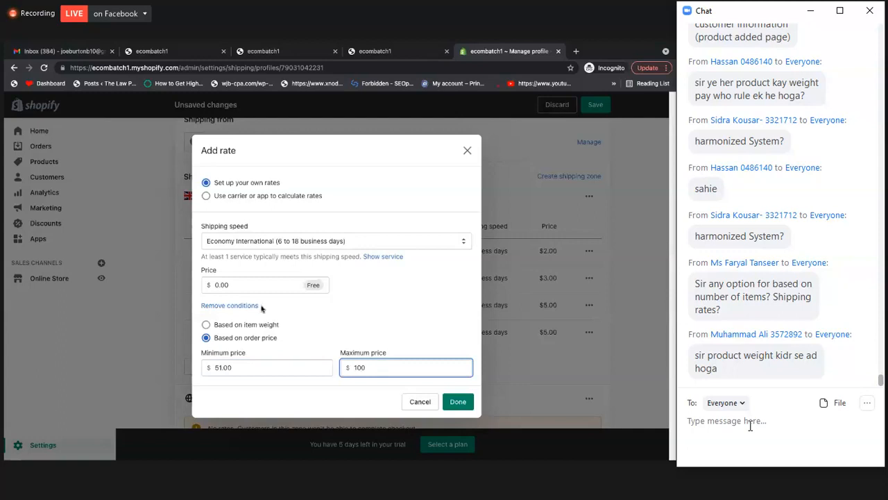
click(245, 286)
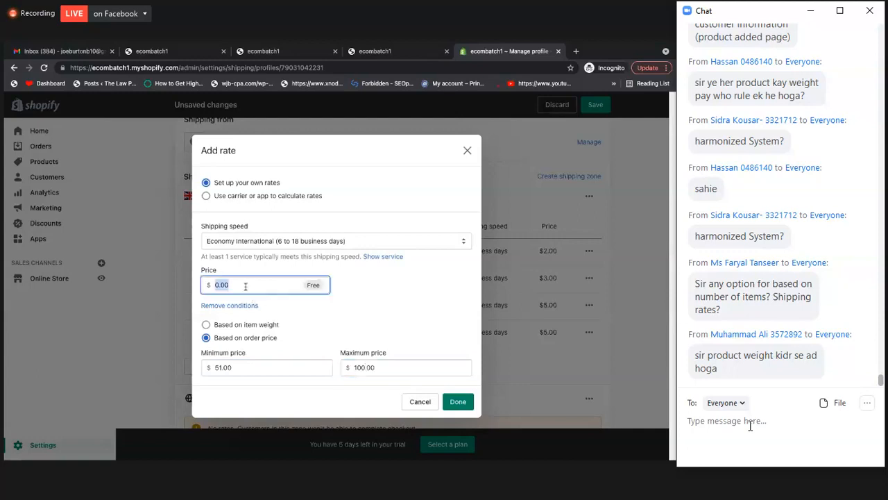
text(3)
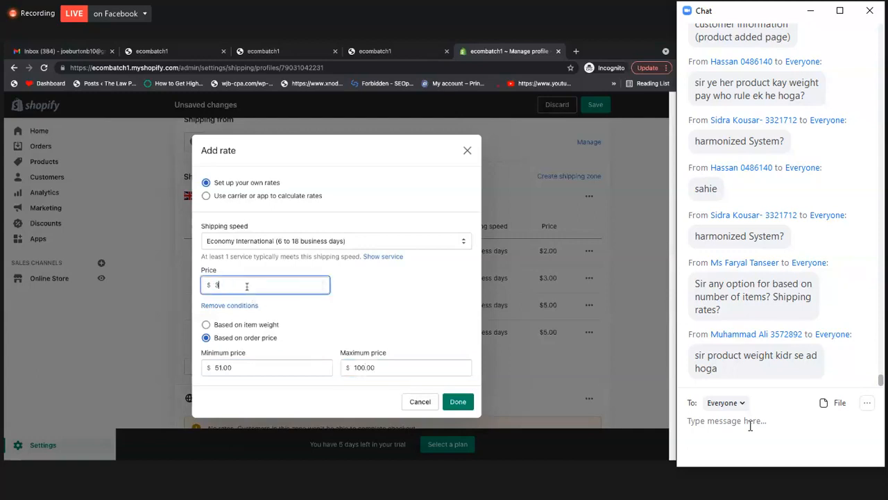
click(458, 403)
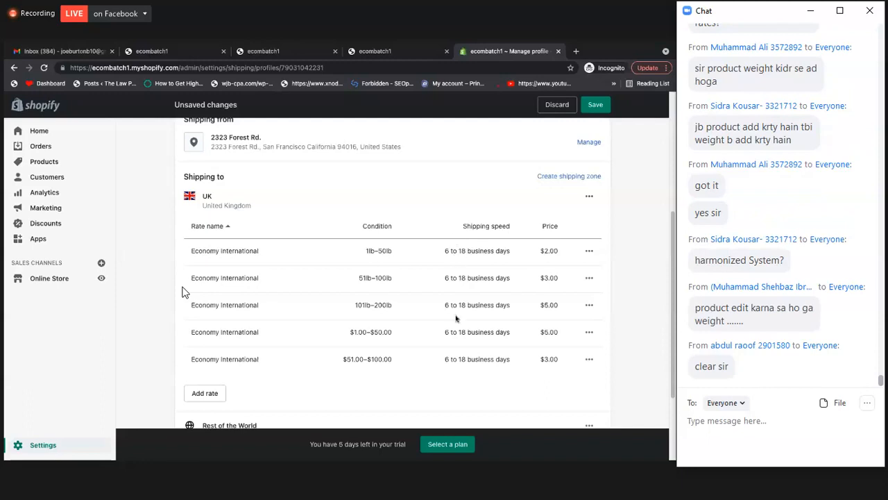
Review the weight-based and order-price-based rates listed for the UK zone
scroll(444, 322, down, 1)
scroll(428, 331, up, 2)
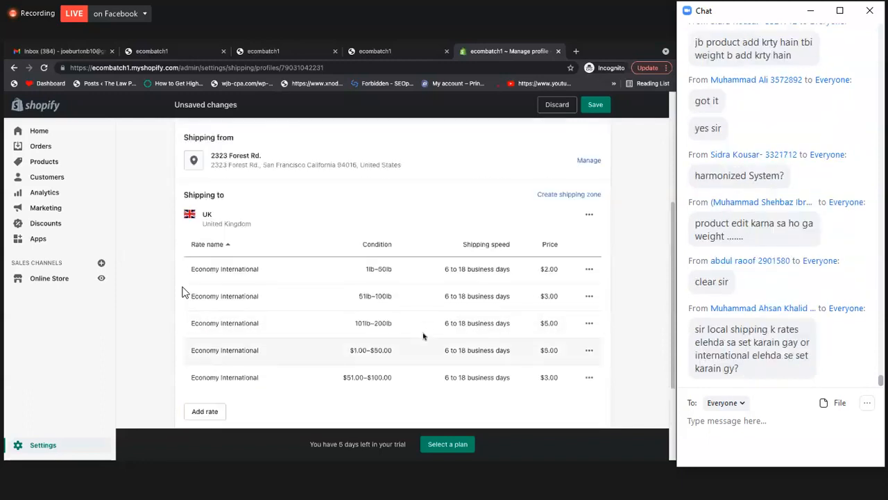
scroll(421, 342, down, 2)
scroll(420, 340, up, 1)
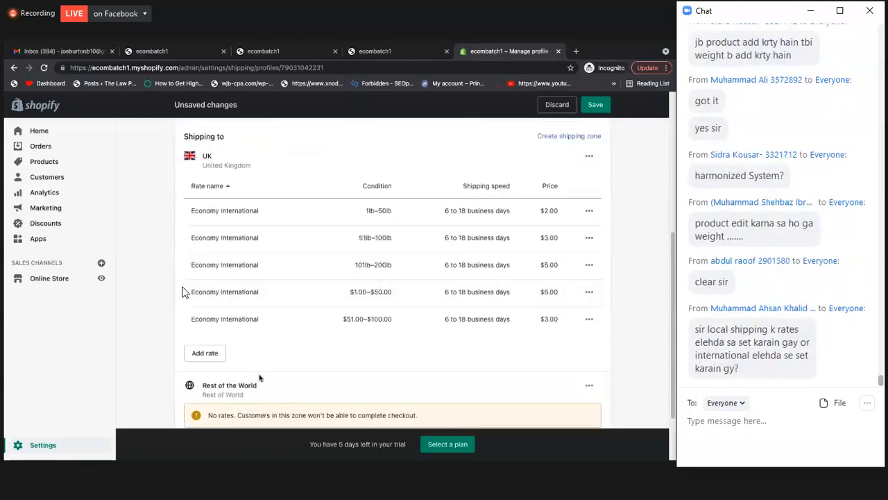
scroll(406, 311, up, 1)
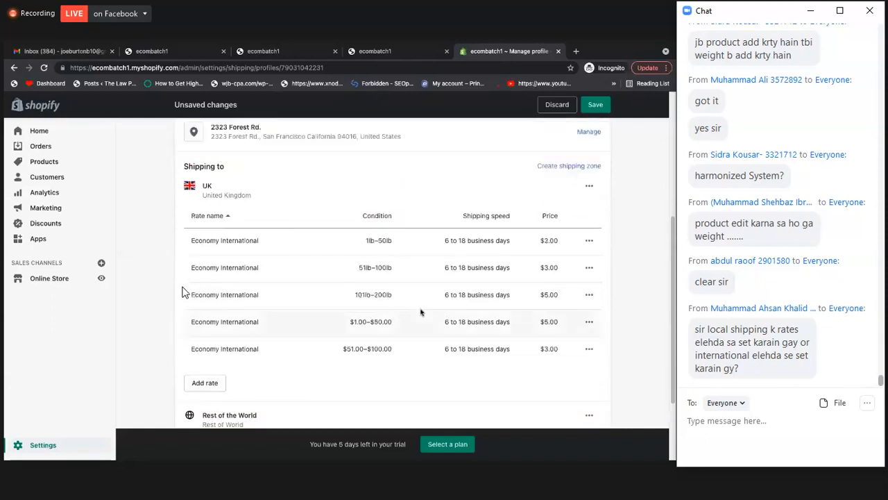
scroll(409, 316, up, 1)
scroll(329, 321, down, 2)
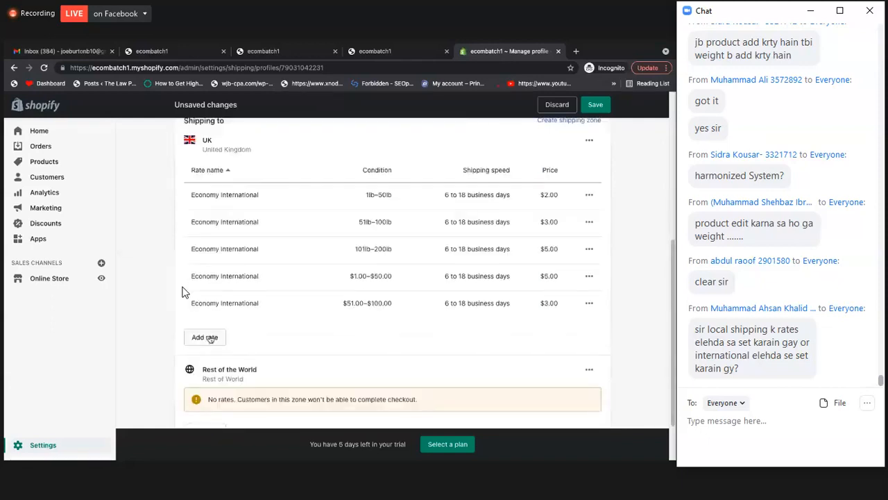
Add a free Economy International rate for UK orders based on order price, with a minimum of $101 and no maximum
click(209, 338)
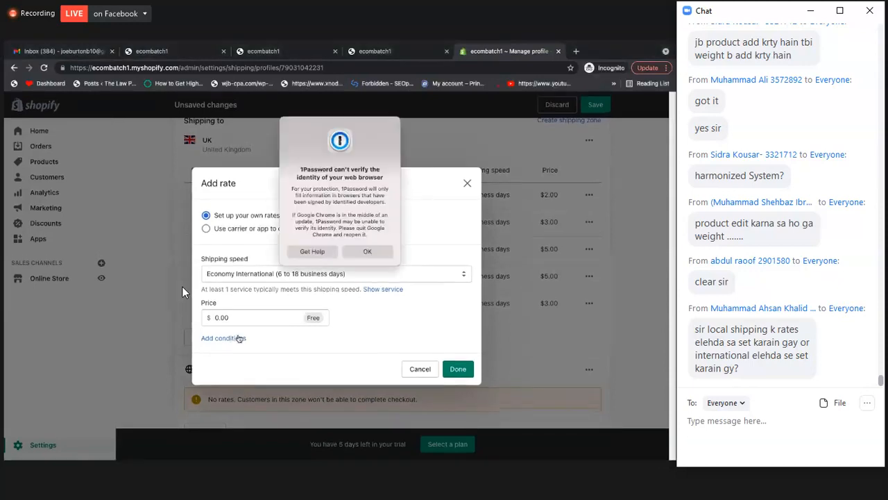
click(239, 338)
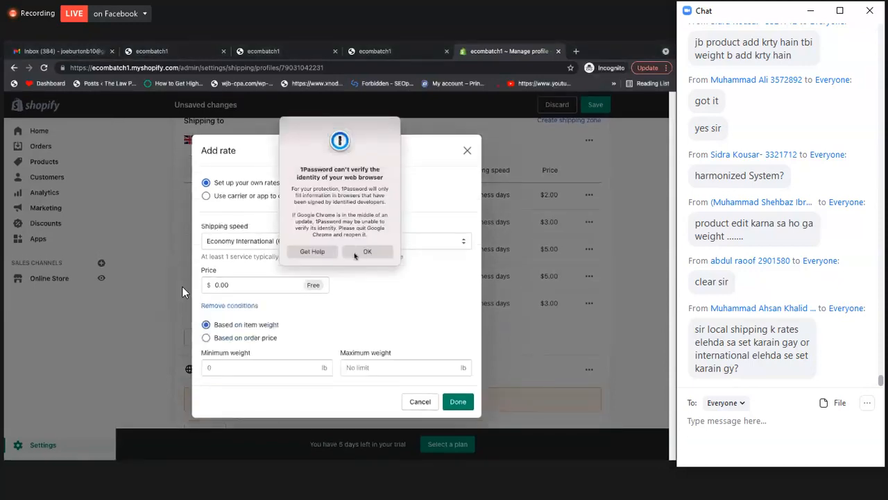
click(354, 254)
click(263, 365)
text(101)
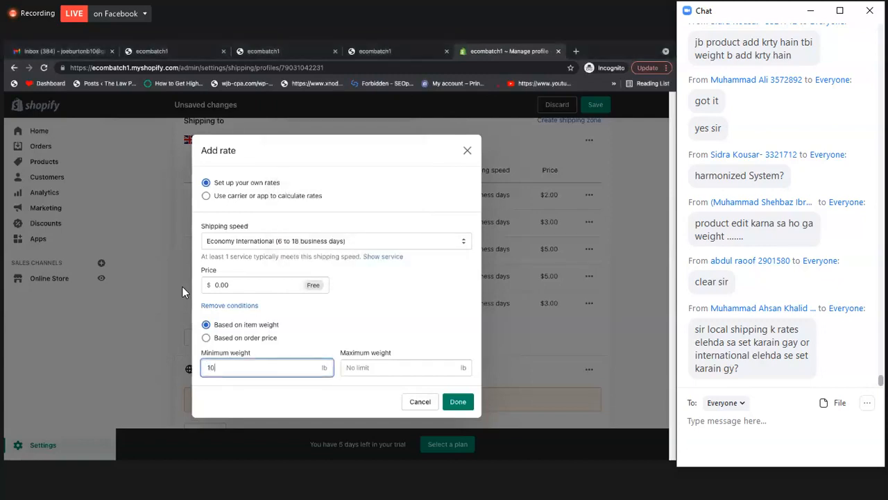
click(371, 366)
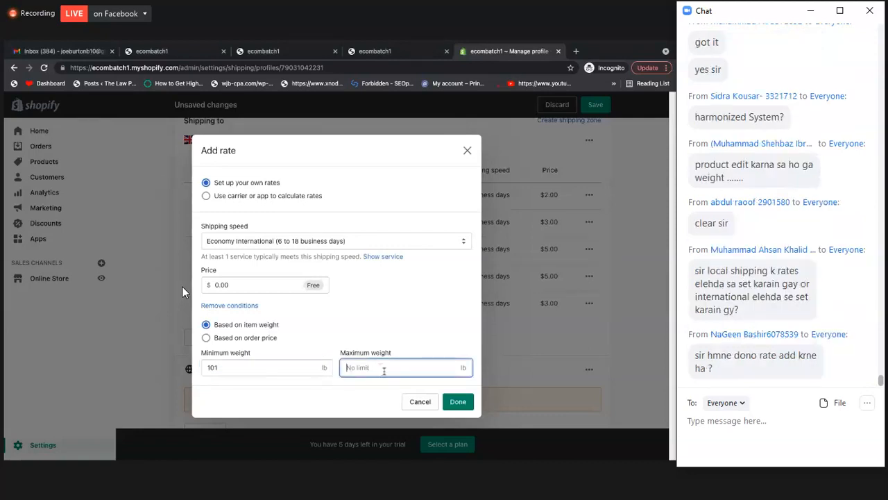
click(241, 338)
click(362, 367)
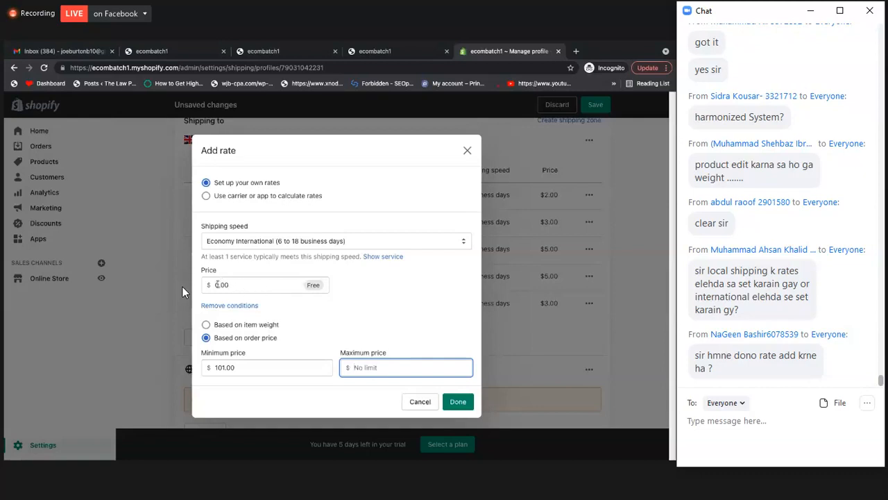
click(458, 401)
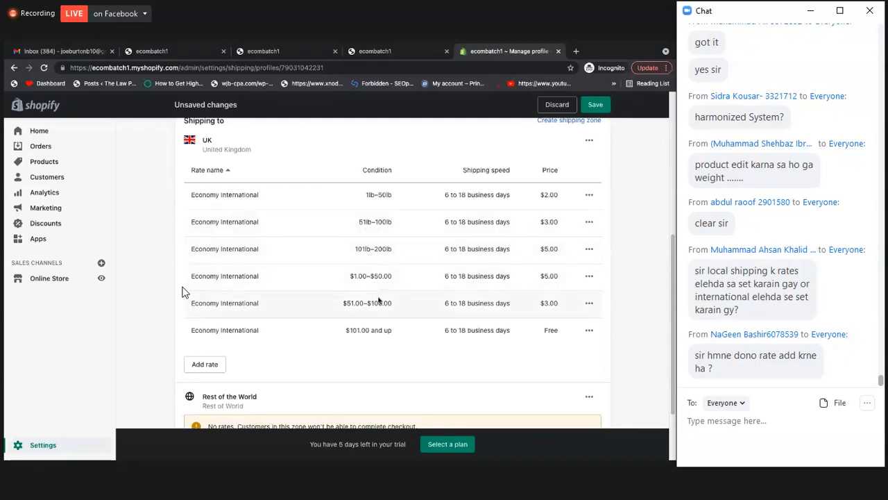
Look over the full list of UK rates and the Rest of the World zone below it
scroll(183, 291, down, 2)
scroll(183, 291, up, 3)
scroll(182, 291, down, 3)
scroll(182, 292, up, 3)
scroll(182, 291, down, 4)
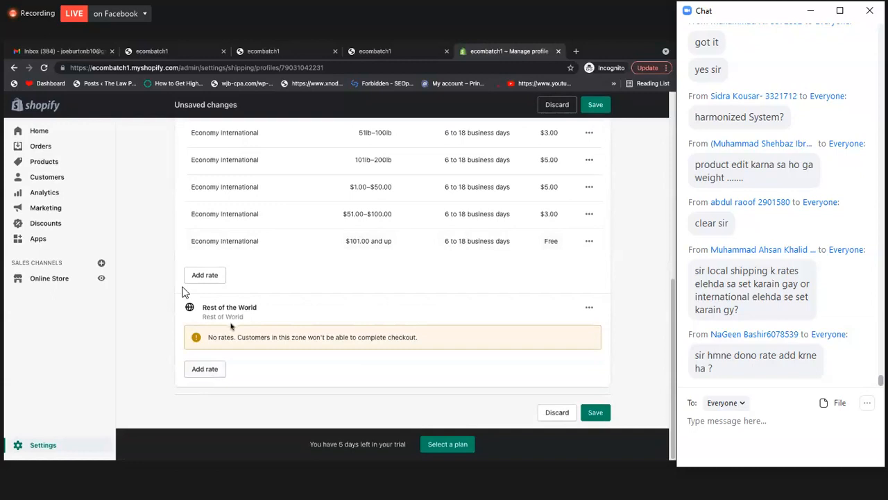
scroll(312, 330, up, 3)
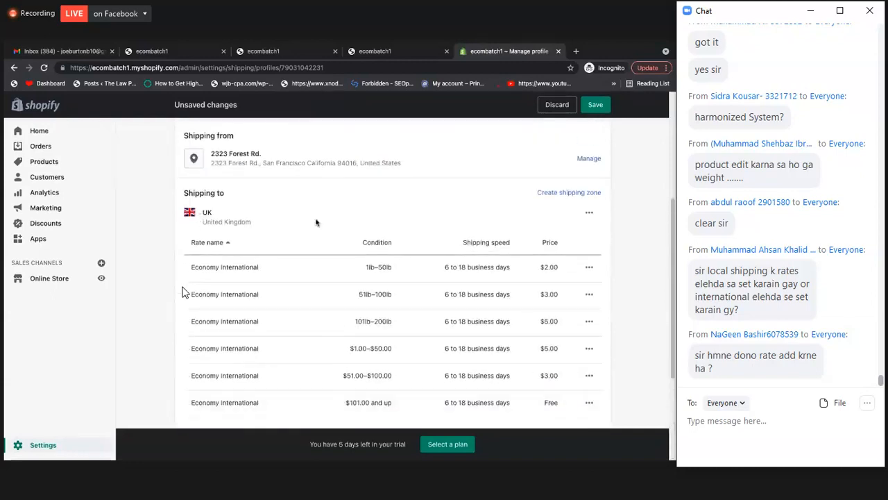
scroll(514, 212, up, 1)
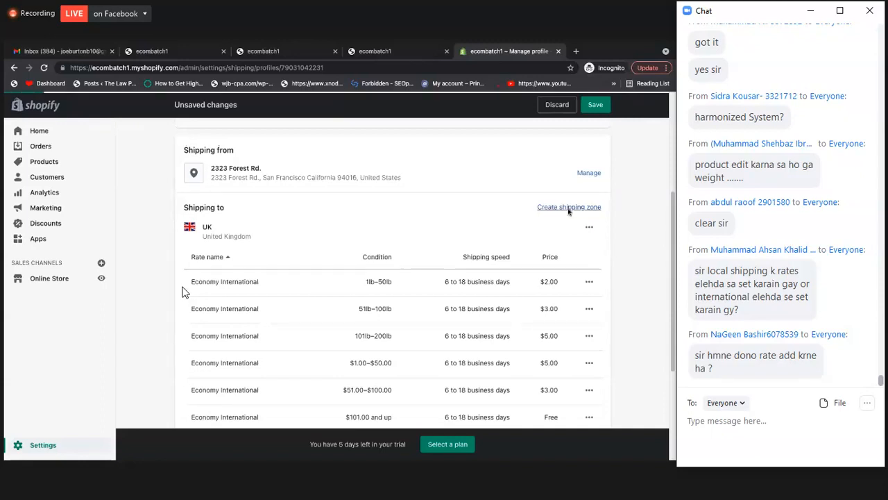
click(568, 207)
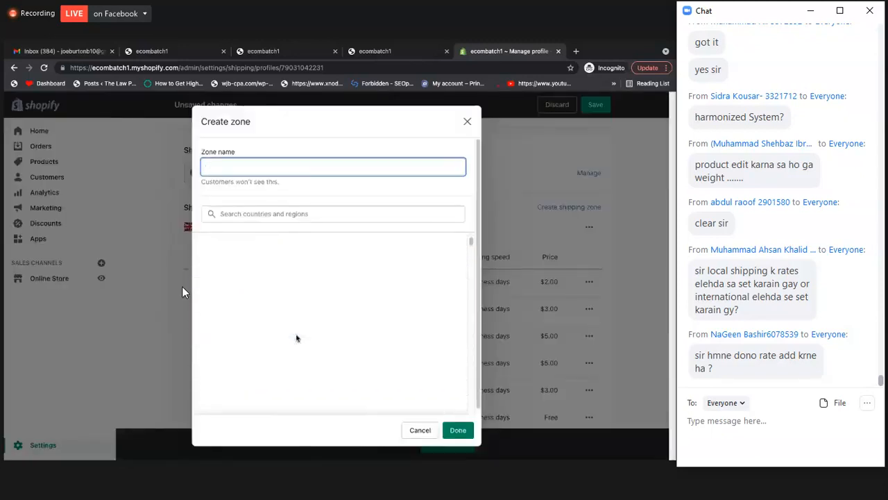
scroll(296, 338, down, 1)
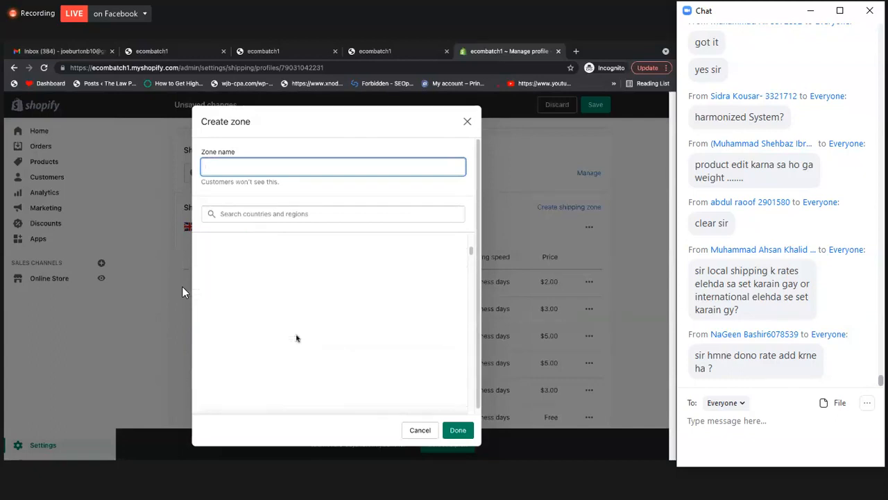
scroll(296, 338, down, 3)
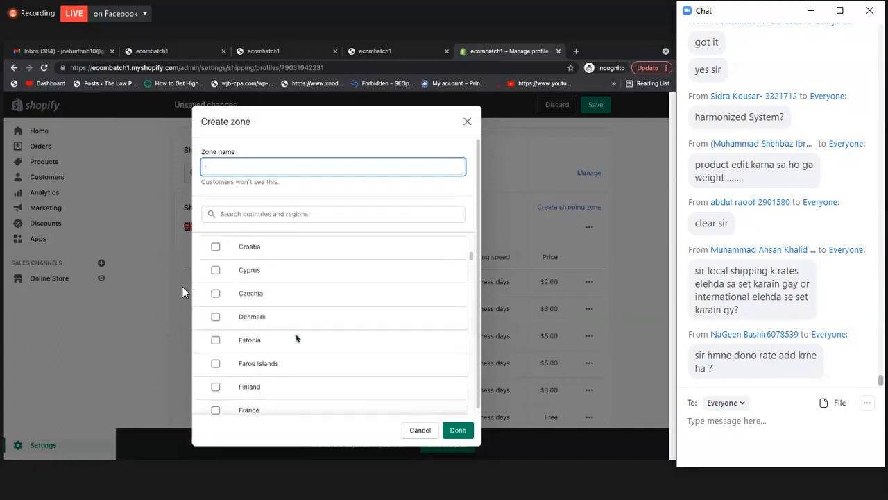
scroll(280, 354, down, 2)
scroll(280, 354, down, 2)
scroll(222, 353, down, 1)
scroll(220, 278, up, 1)
click(216, 246)
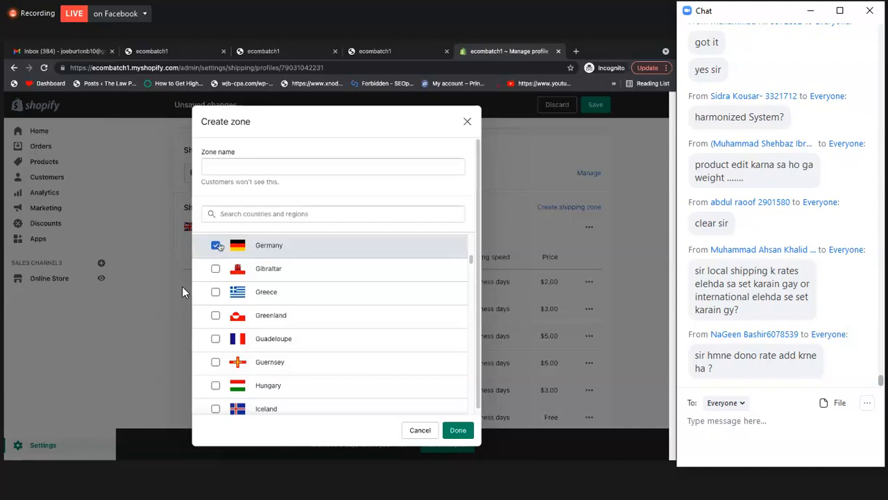
click(228, 165)
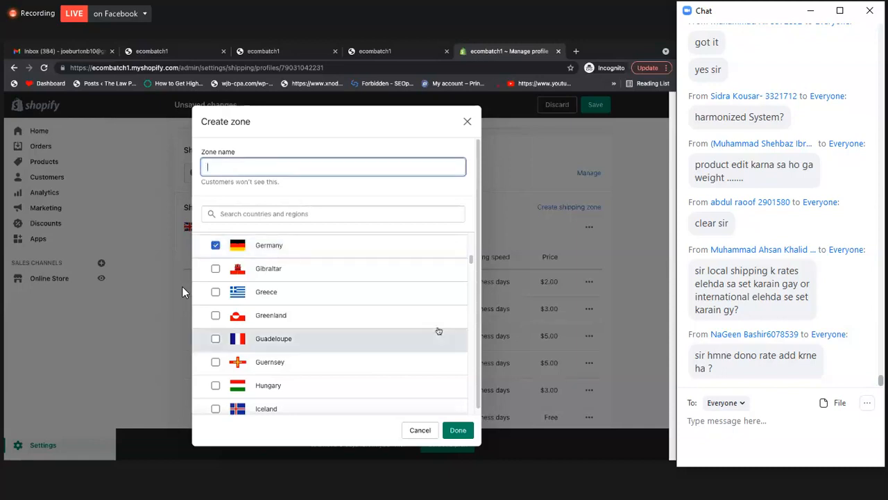
click(419, 429)
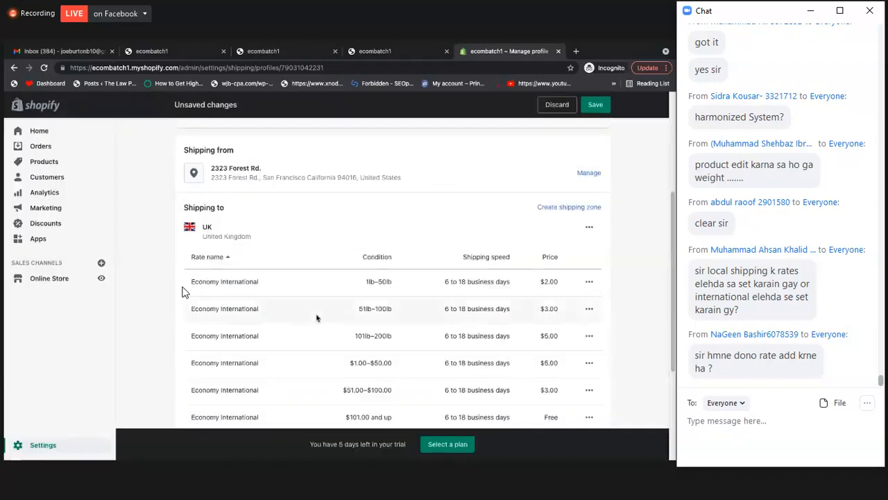
Review the shipping origin address, the UK zone's rates and the form for creating another shipping zone
scroll(317, 315, down, 1)
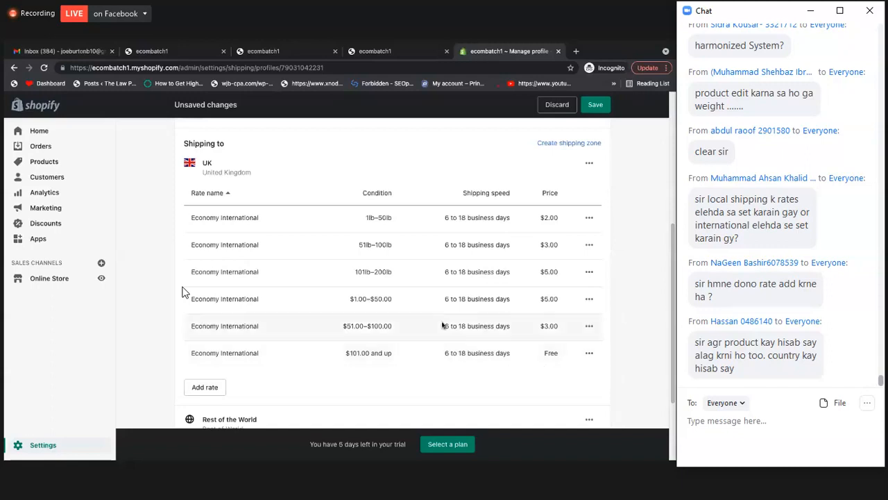
scroll(442, 325, down, 1)
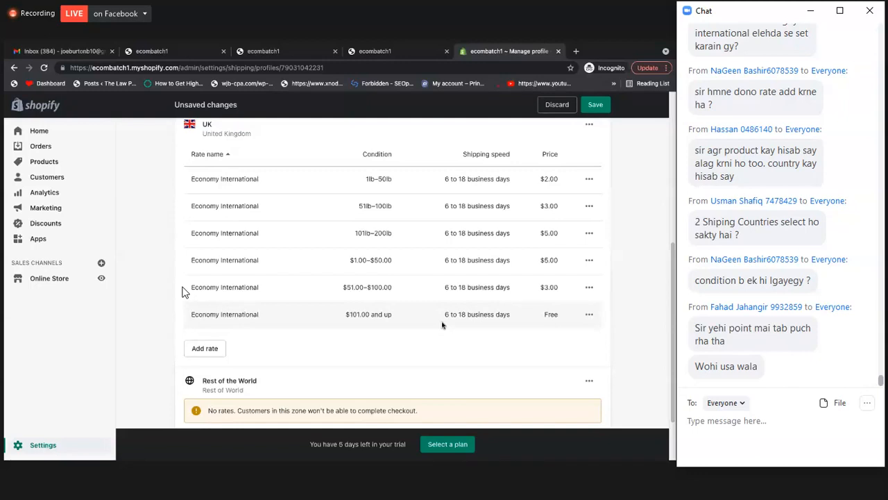
scroll(436, 339, up, 2)
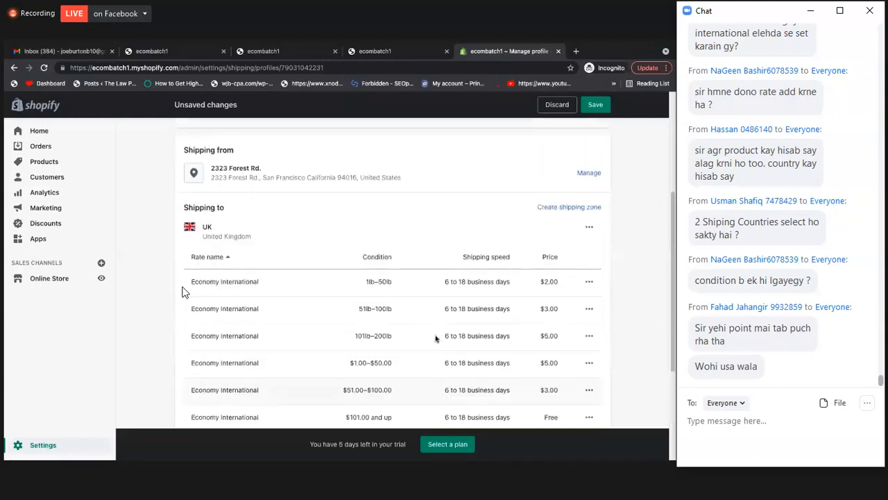
scroll(436, 338, up, 1)
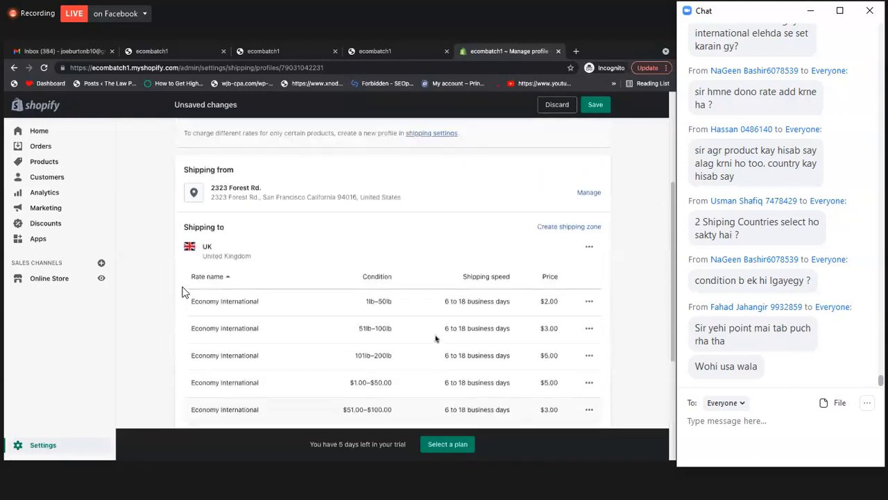
scroll(267, 187, down, 1)
triple_click(278, 171)
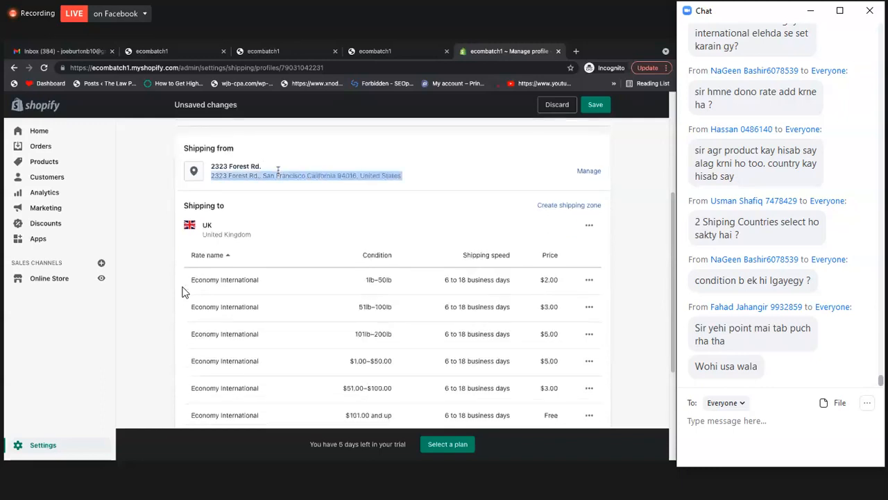
scroll(339, 186, down, 1)
triple_click(336, 173)
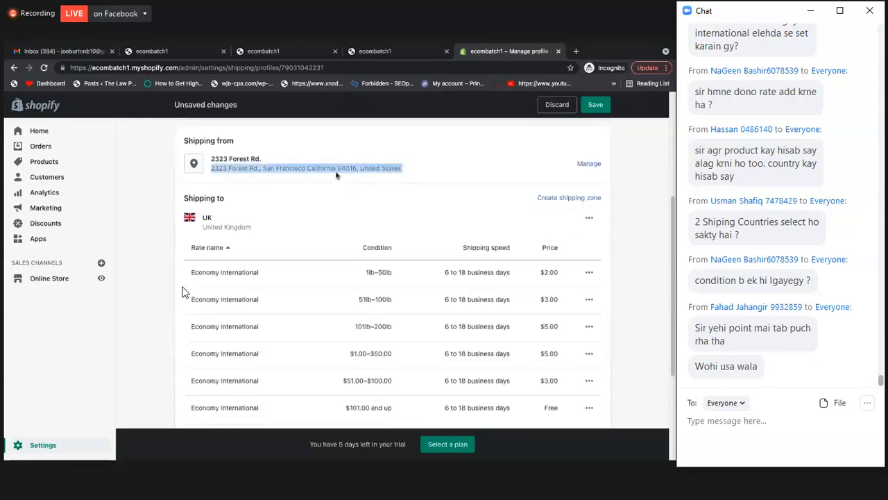
scroll(334, 186, down, 1)
scroll(333, 186, up, 1)
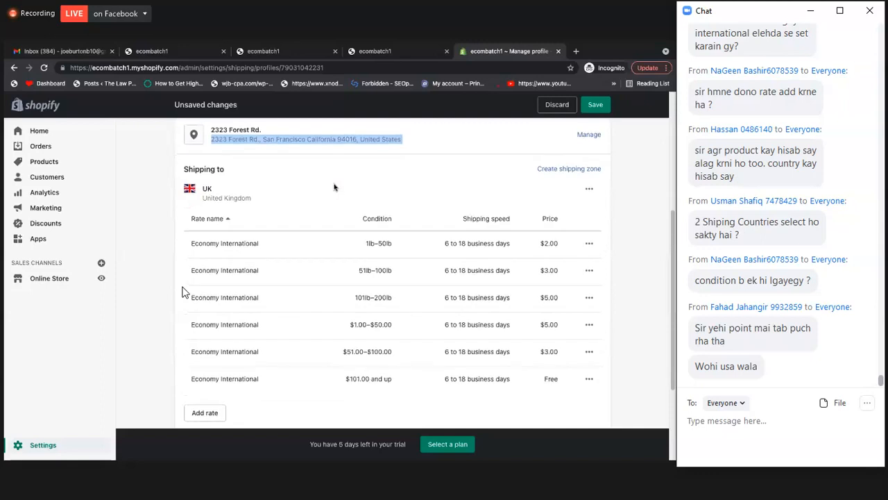
scroll(325, 180, down, 1)
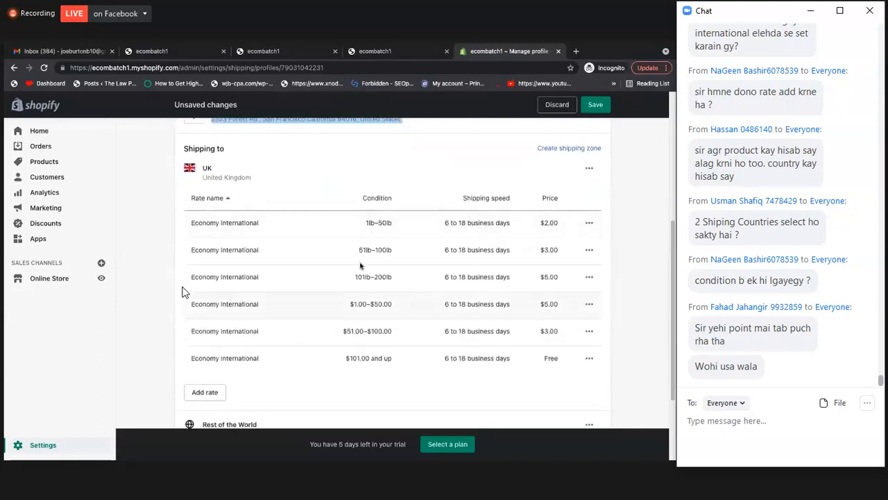
click(569, 148)
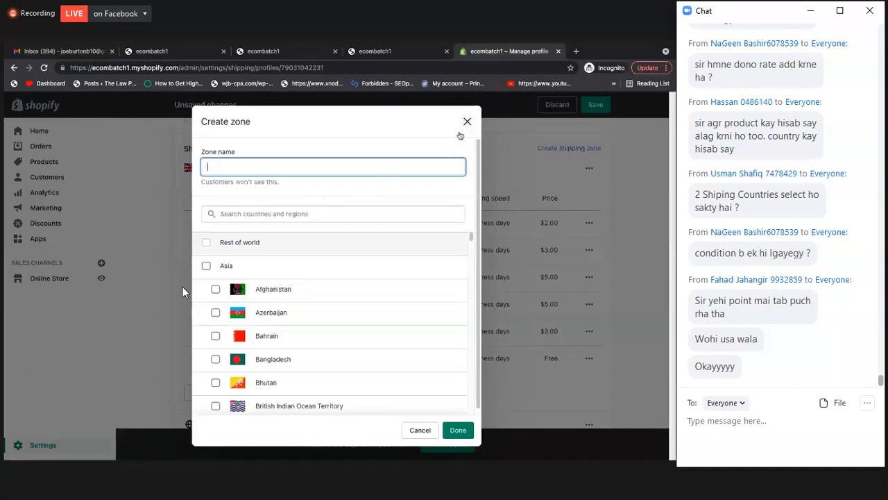
click(467, 123)
Examine the UK zone's weight and order-price conditions against the Rest of the World zone
scroll(388, 229, up, 1)
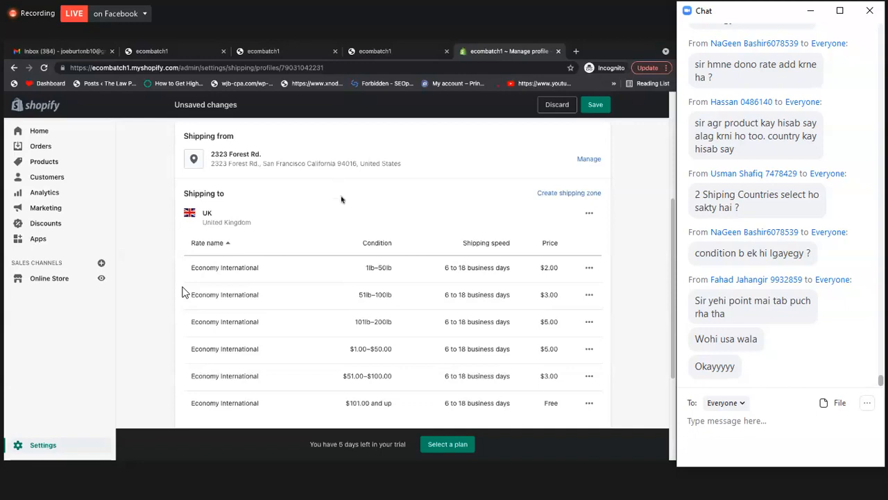
scroll(340, 200, down, 2)
scroll(341, 199, down, 1)
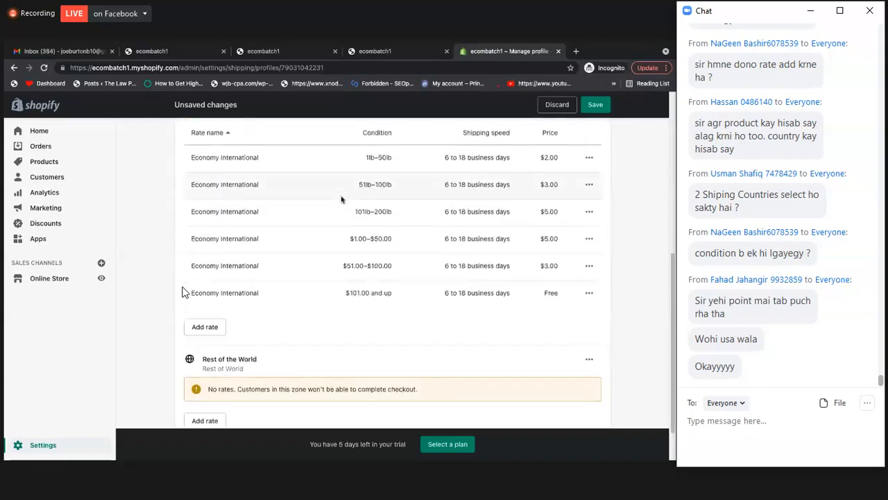
scroll(340, 200, up, 1)
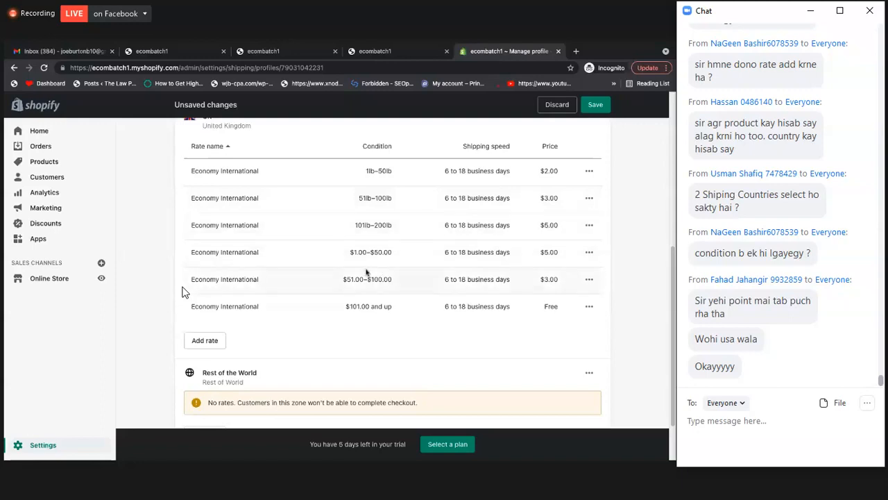
scroll(413, 305, down, 2)
scroll(413, 308, up, 2)
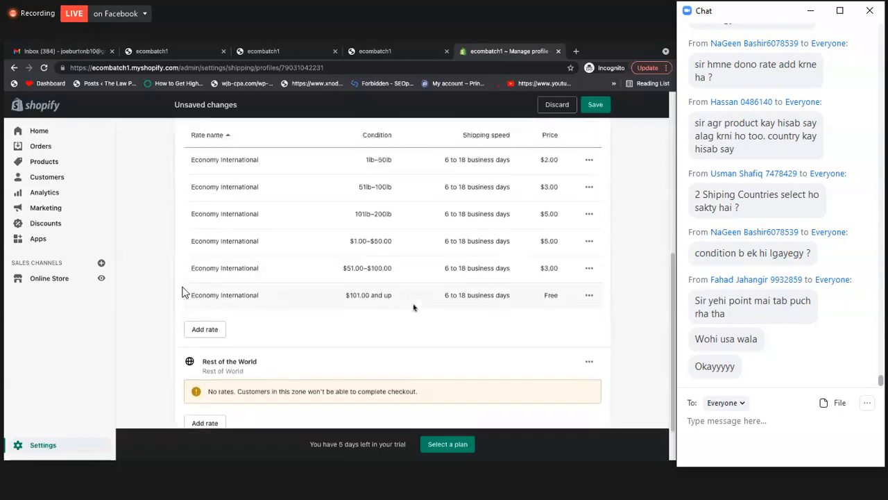
scroll(409, 305, down, 2)
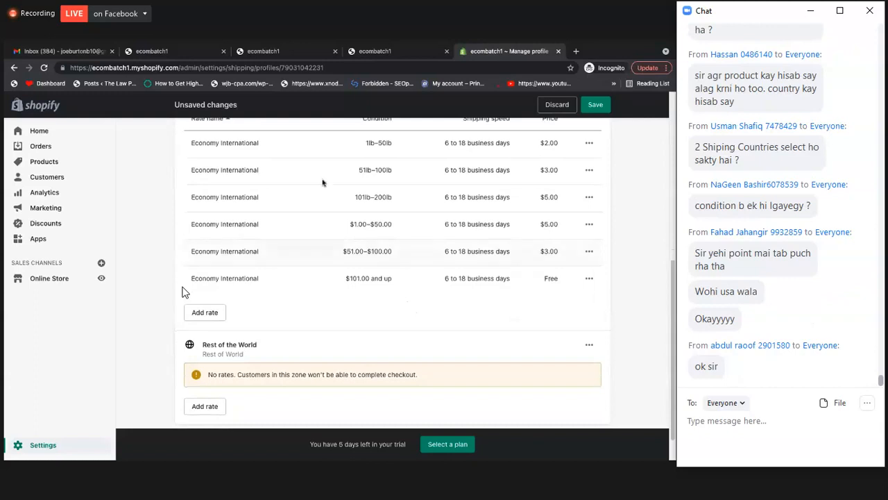
scroll(184, 291, down, 1)
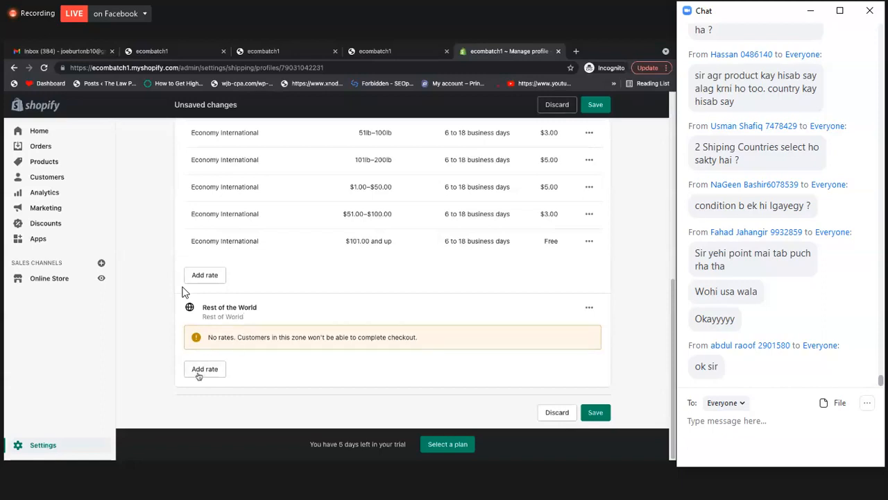
scroll(351, 321, up, 1)
scroll(351, 321, down, 1)
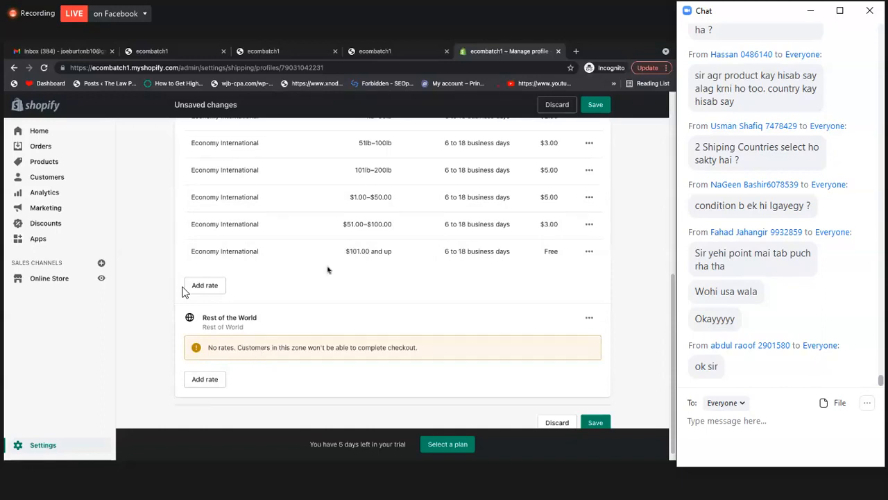
Save the general shipping profile with its UK rates
scroll(401, 270, up, 1)
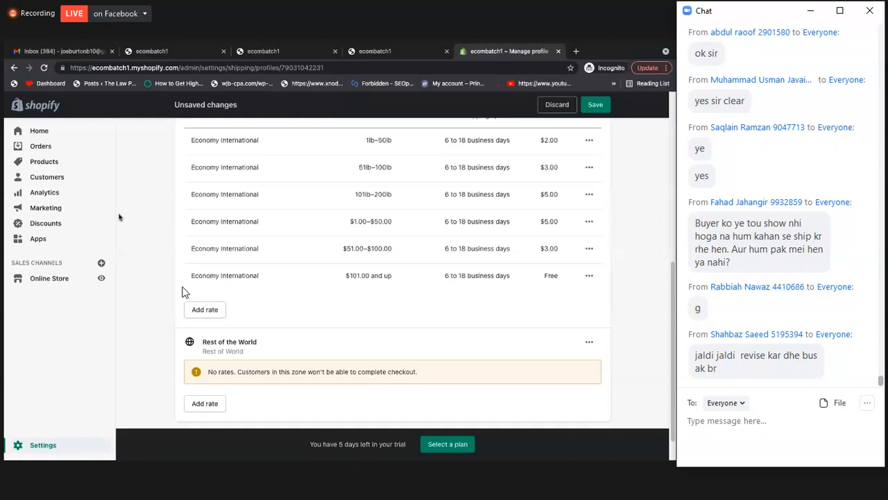
scroll(439, 210, up, 3)
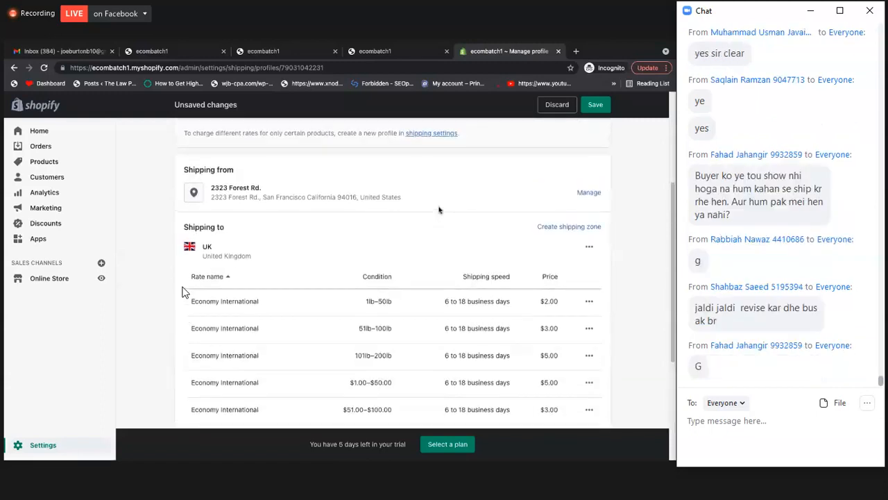
scroll(438, 209, up, 1)
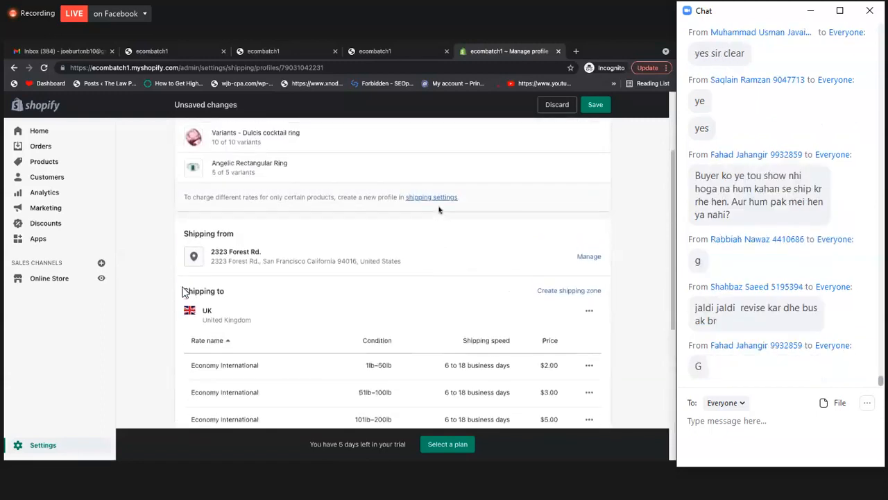
scroll(439, 209, up, 1)
click(595, 104)
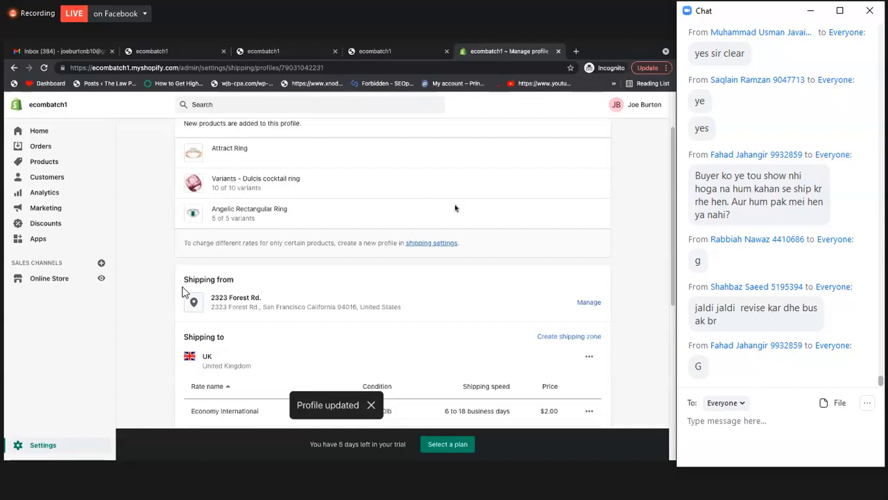
Start a new shipping zone in the general profile and name it USA
scroll(455, 208, up, 1)
scroll(455, 208, up, 1)
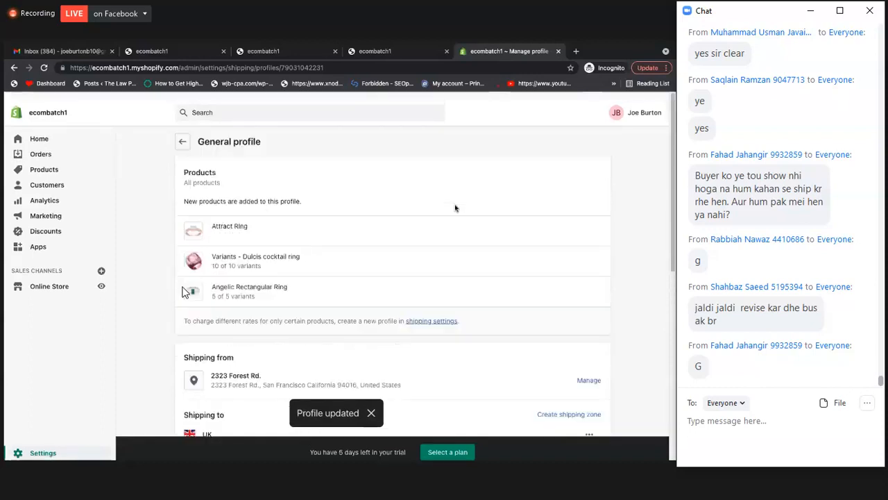
scroll(531, 202, down, 4)
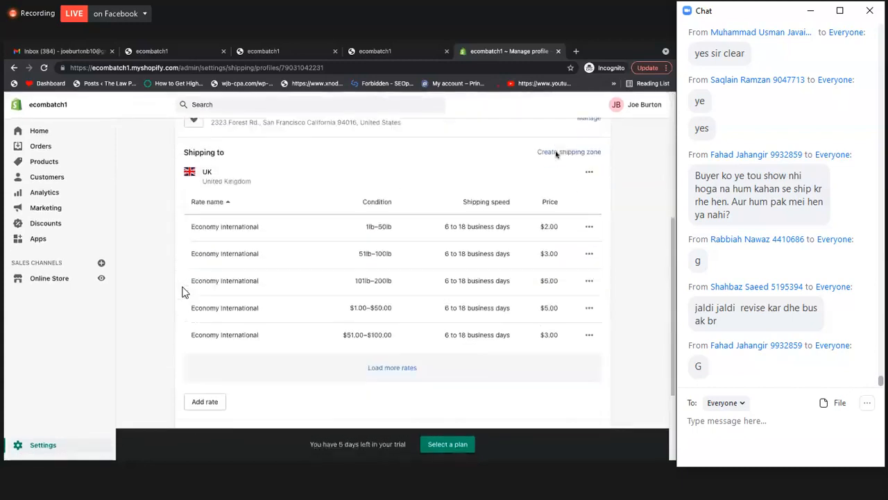
click(556, 153)
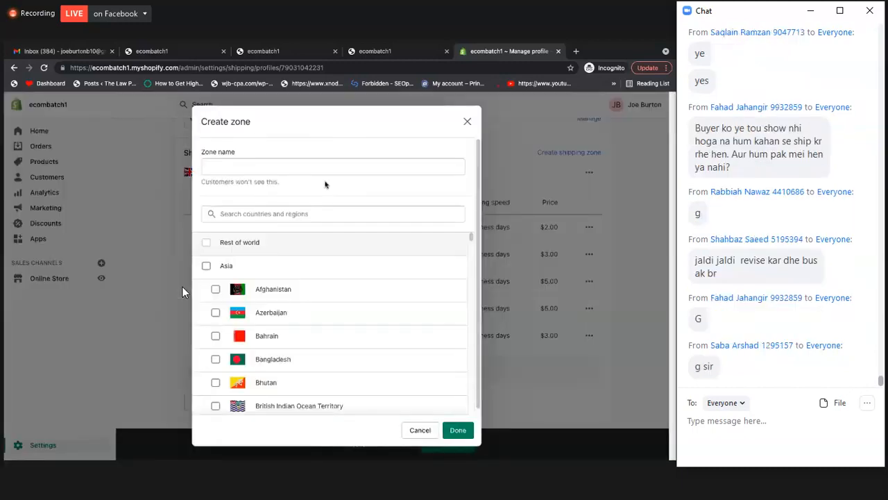
click(324, 168)
text(USA)
Select Iceland as the new zone's country, rename the zone Iceland and add it to the profile
scroll(308, 281, down, 8)
scroll(308, 280, down, 6)
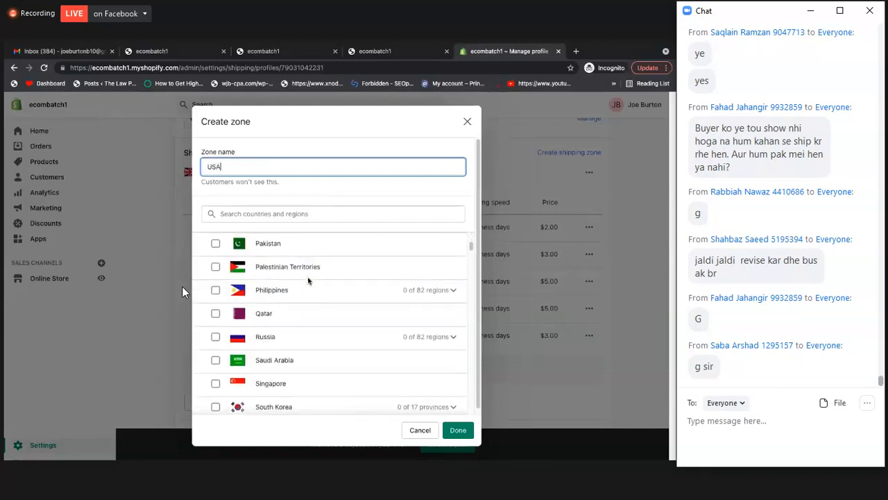
scroll(273, 340, down, 5)
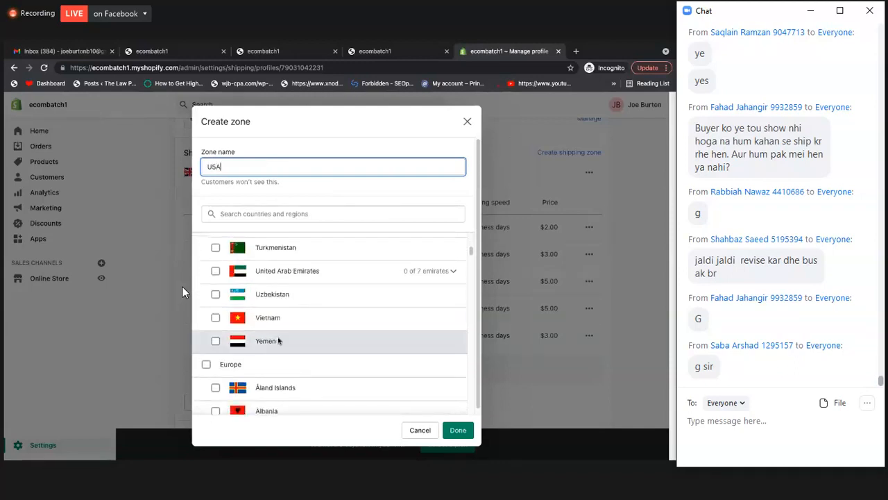
scroll(272, 365, down, 5)
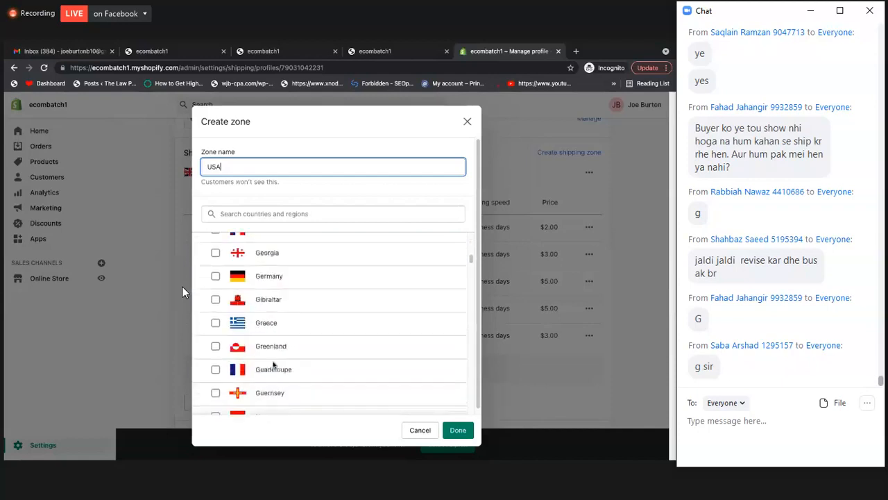
scroll(270, 319, down, 1)
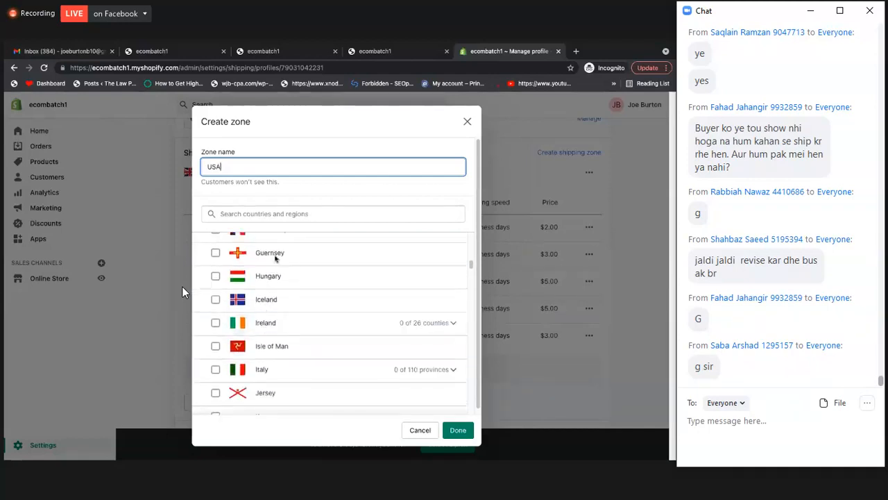
click(215, 299)
double_click(252, 165)
key(BackSpace)
text(Iceland)
click(458, 430)
Start a rate of the store's own for the Iceland zone with a price of $3.00
scroll(486, 346, down, 1)
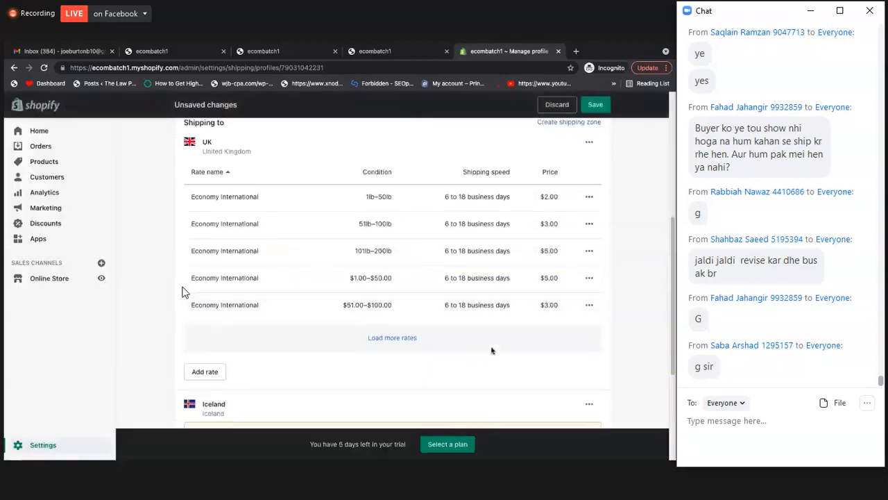
scroll(465, 338, down, 3)
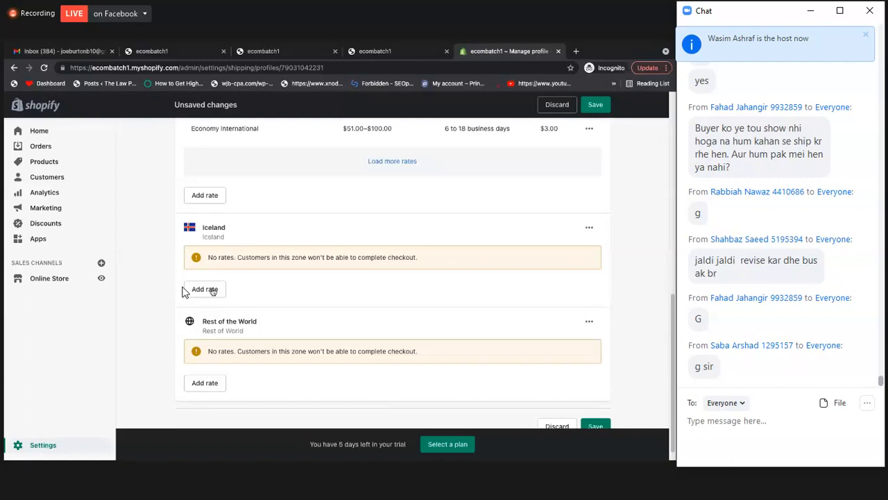
click(213, 290)
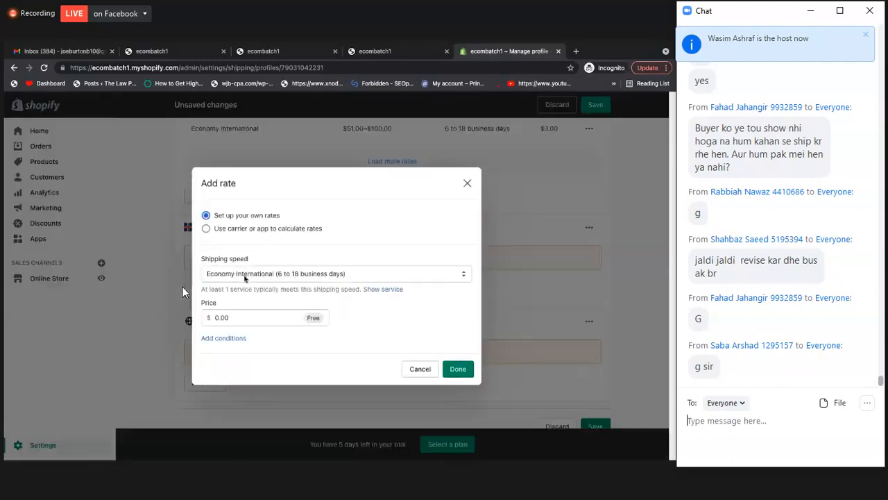
double_click(220, 318)
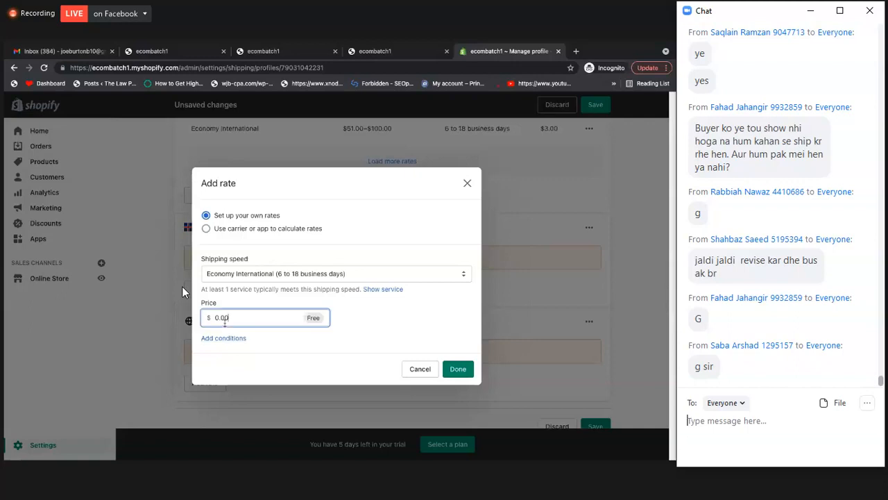
click(256, 319)
double_click(237, 320)
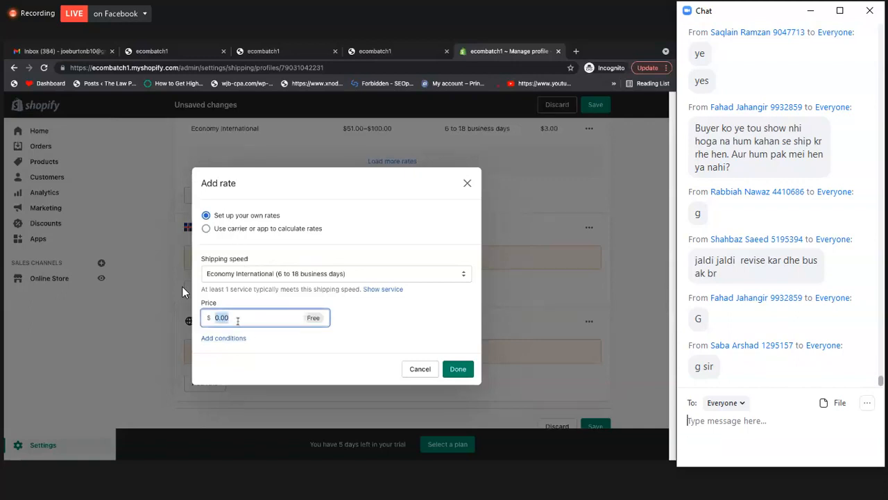
text(3)
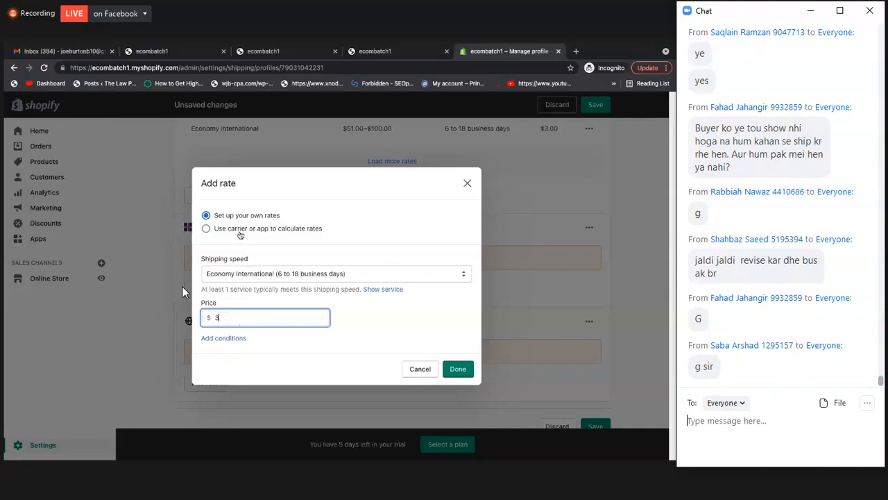
Try Custom flat rate as the Iceland rate's shipping speed, and return it to Economy International
click(256, 276)
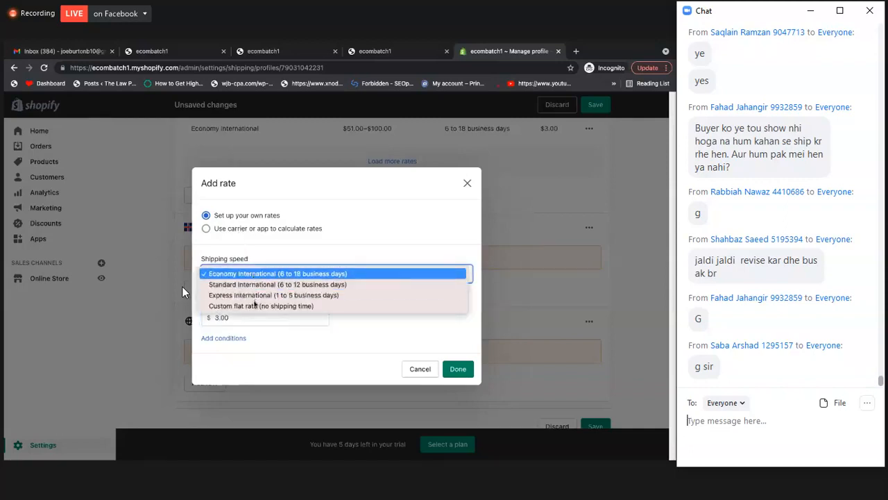
click(255, 305)
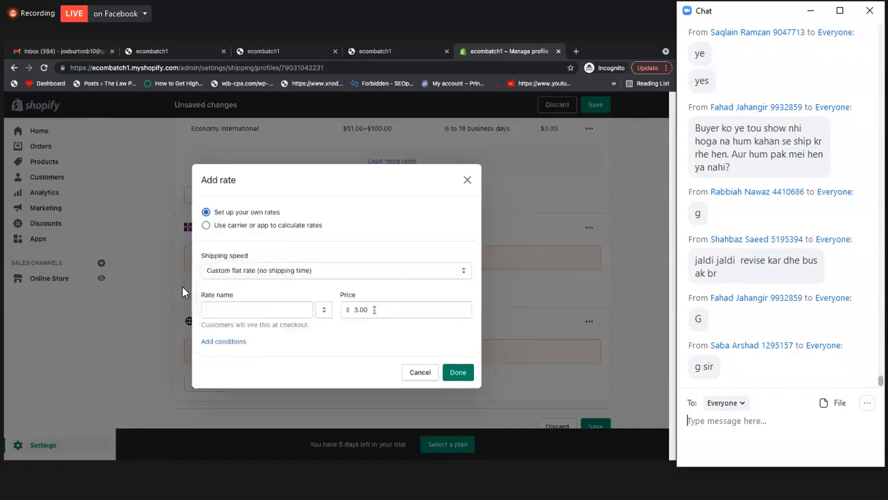
click(368, 310)
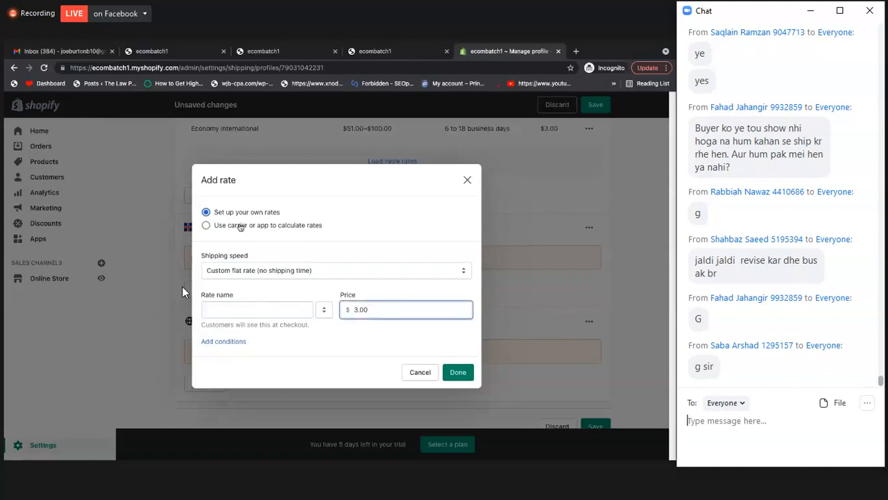
click(253, 270)
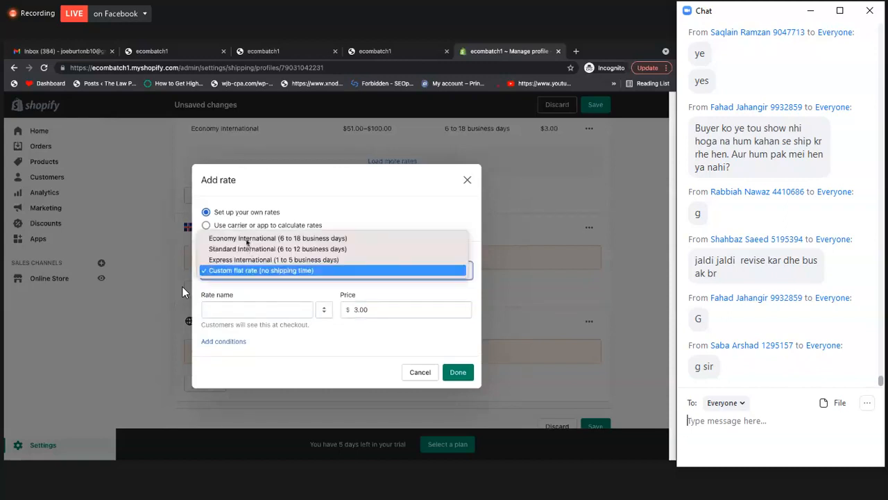
key(Return)
Try the item weight and order price conditions on the Iceland rate, and leave the rate form without adding it
click(267, 339)
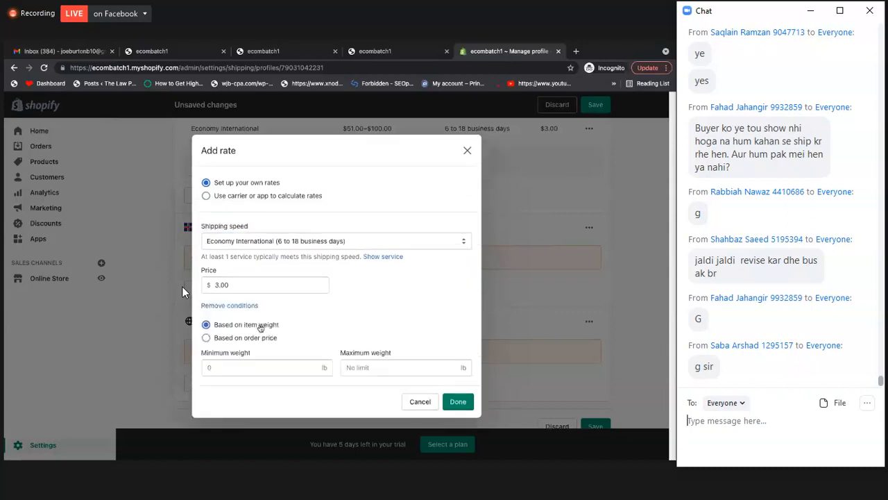
click(260, 325)
click(262, 337)
click(260, 327)
click(573, 109)
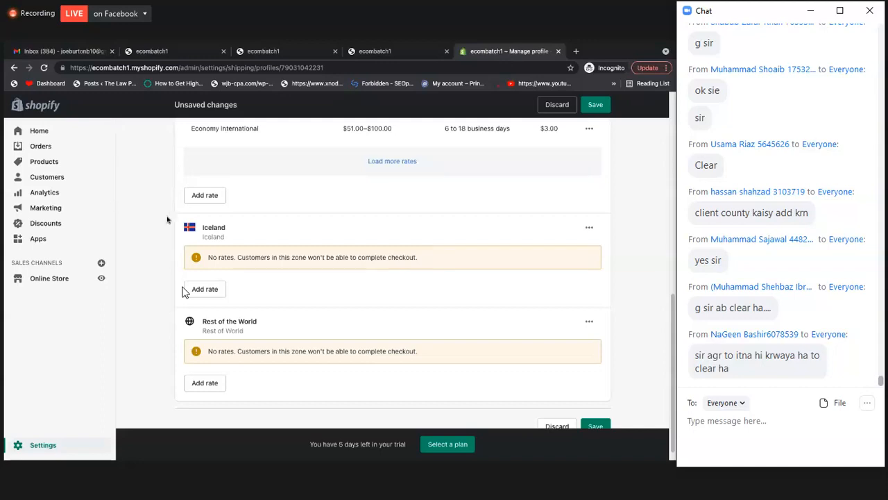
scroll(417, 268, up, 1)
scroll(415, 268, up, 2)
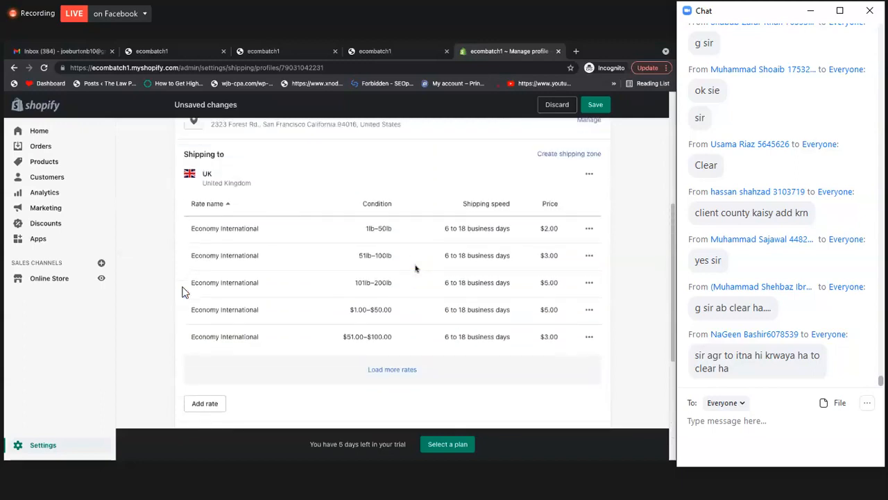
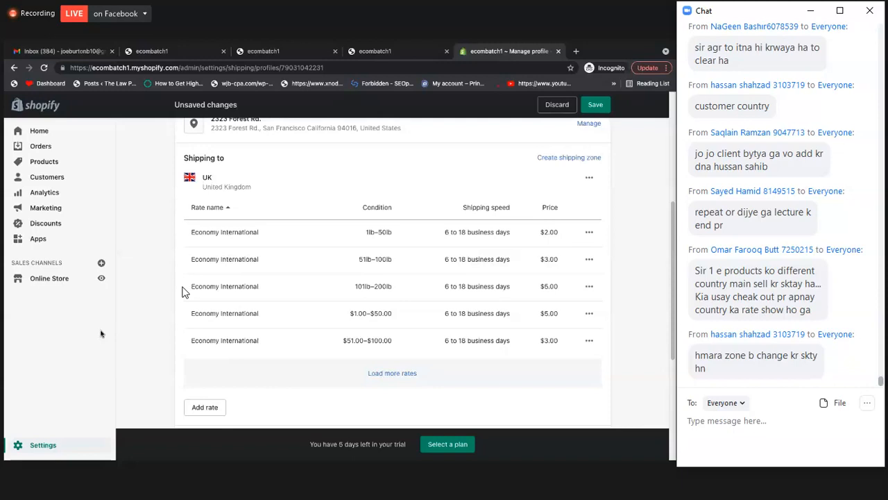
Review the UK, Iceland and Rest of the World zones and their rates in the shipping profile
scroll(278, 215, up, 1)
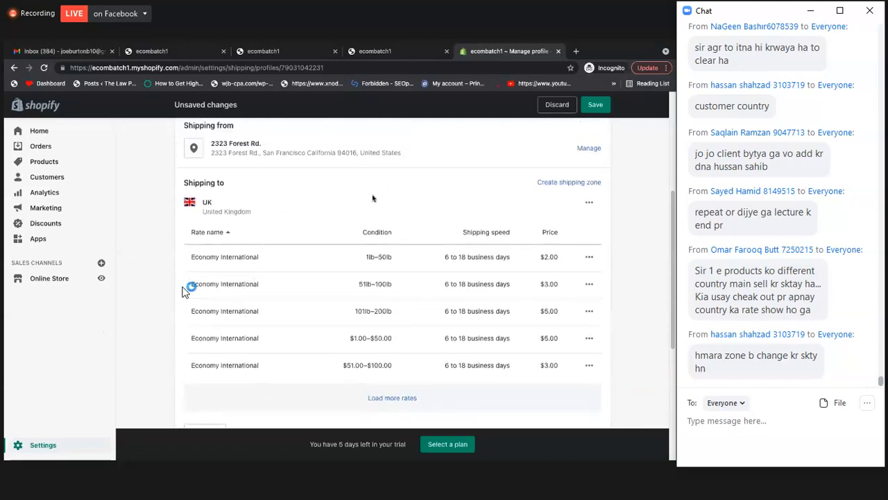
scroll(268, 226, down, 1)
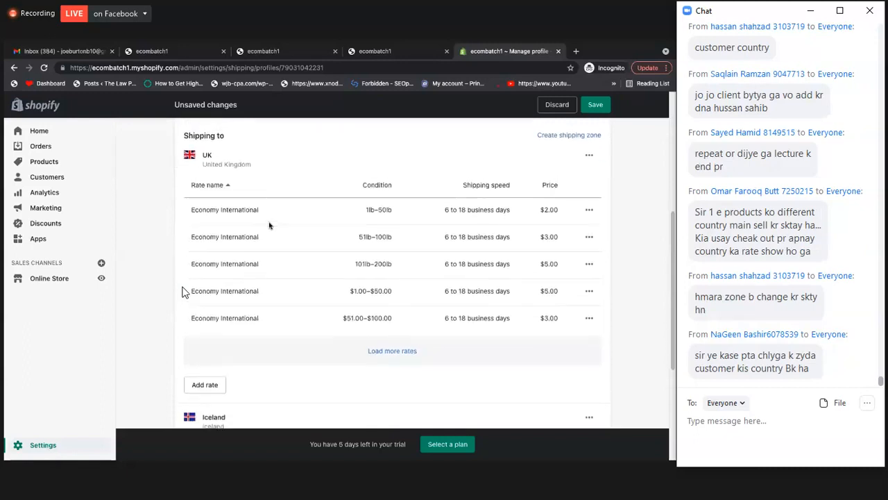
scroll(270, 225, up, 1)
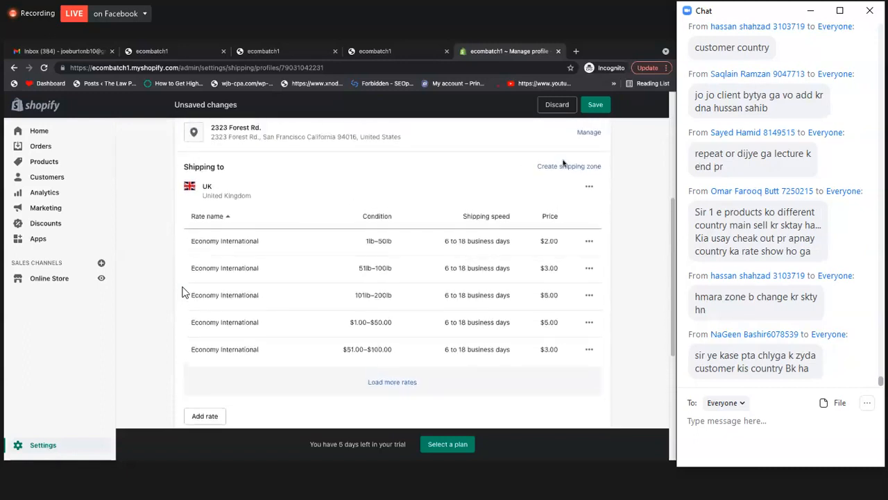
scroll(382, 260, down, 1)
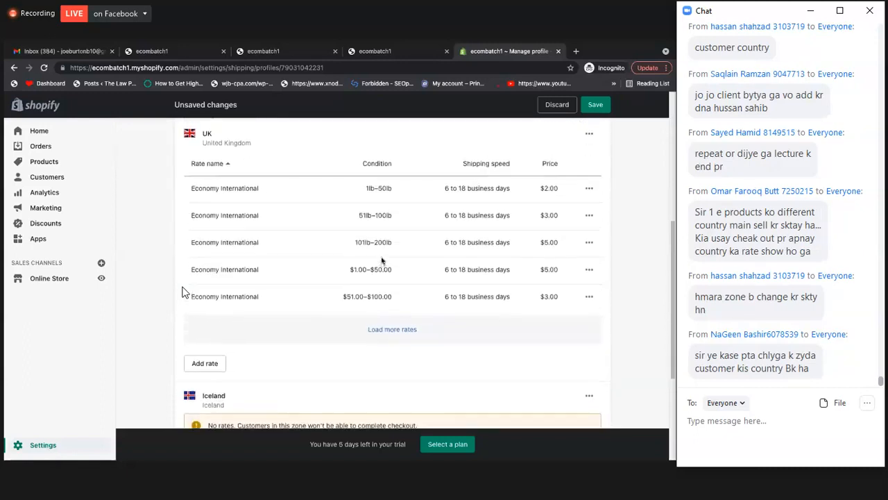
scroll(382, 270, down, 1)
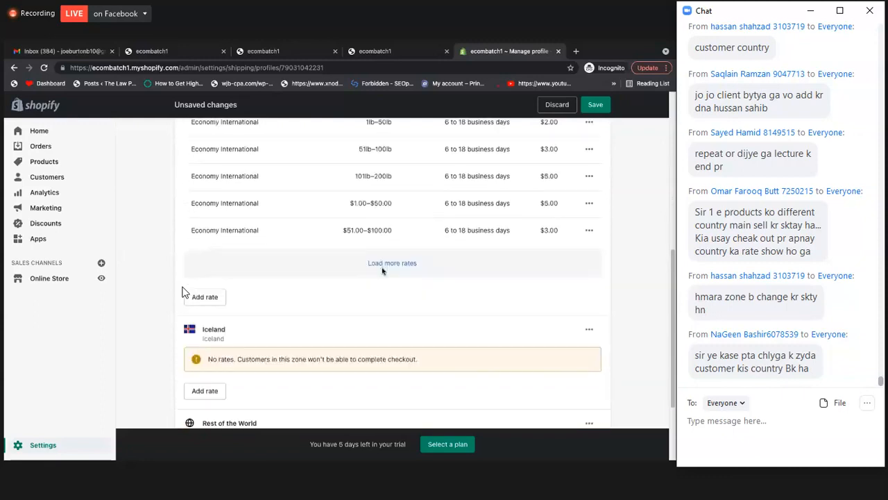
scroll(382, 271, up, 1)
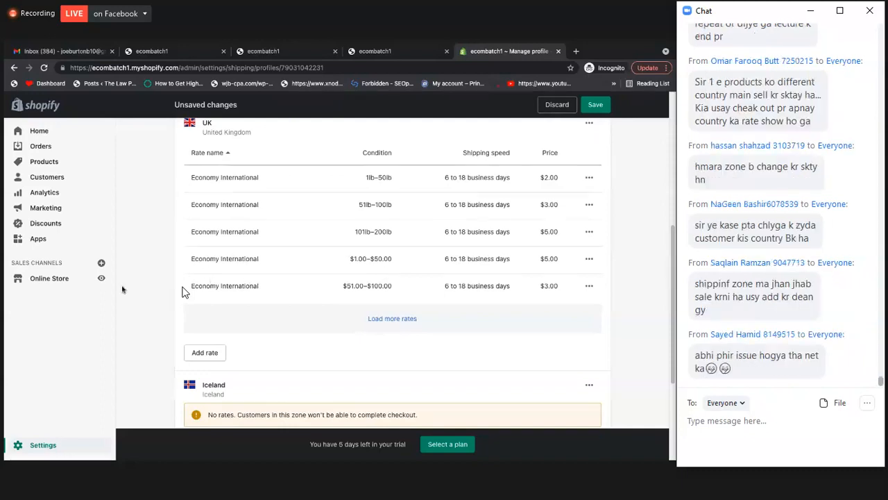
scroll(421, 246, up, 1)
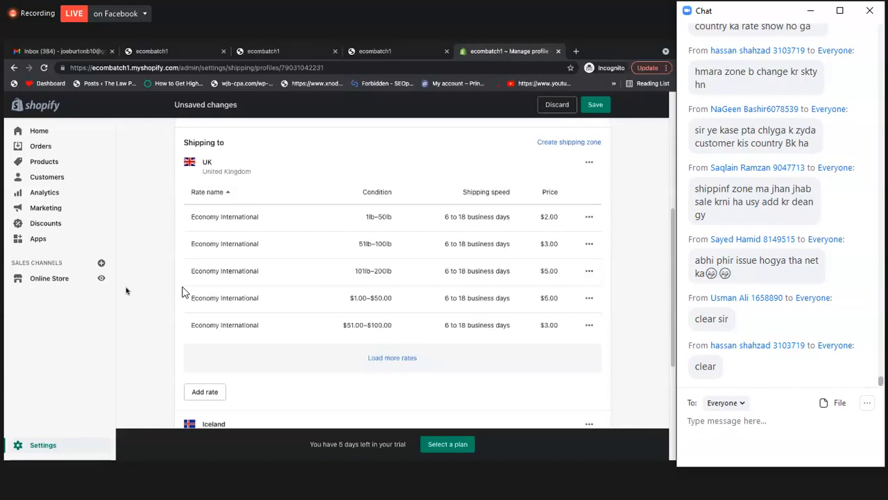
scroll(510, 262, up, 2)
scroll(509, 261, down, 2)
scroll(510, 257, up, 1)
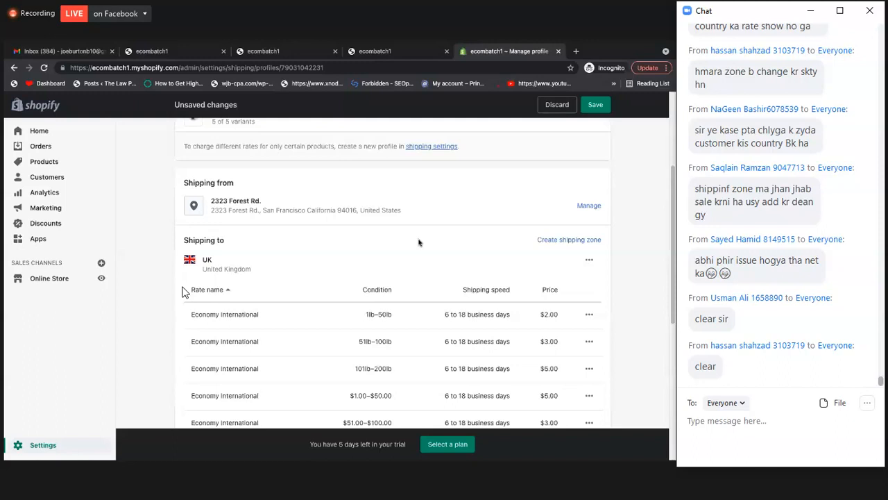
scroll(518, 245, down, 1)
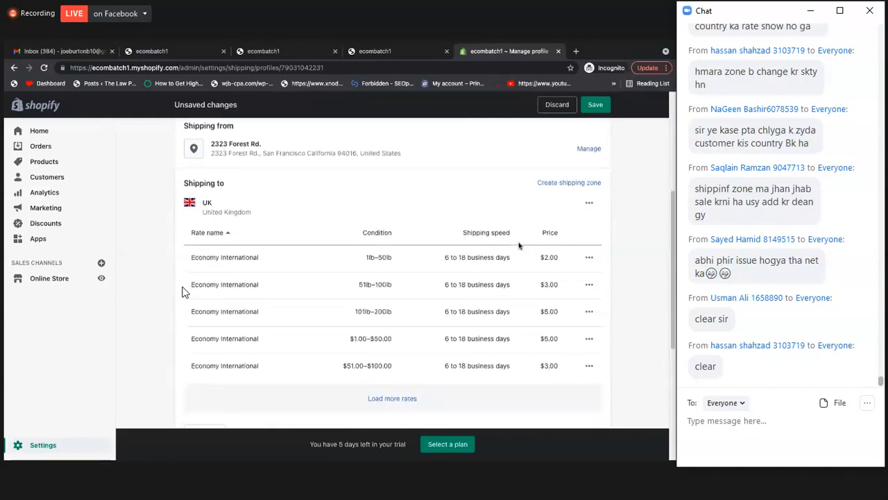
scroll(518, 246, down, 1)
scroll(350, 197, down, 3)
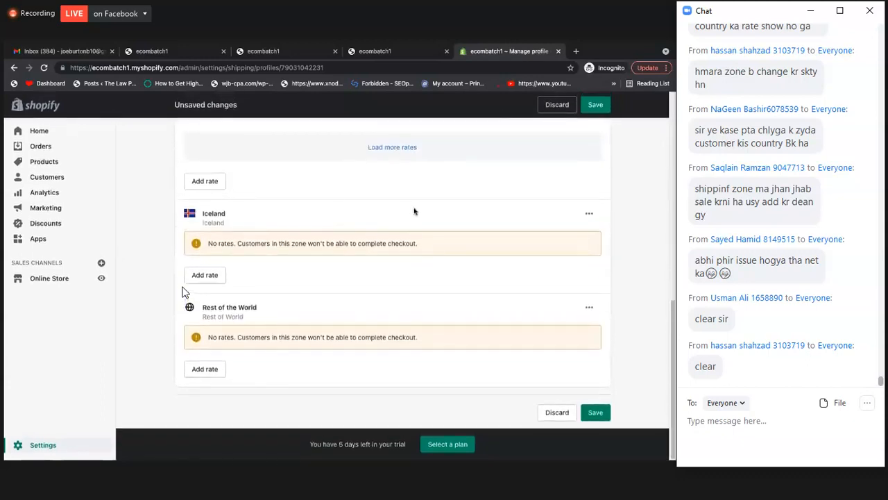
scroll(166, 291, up, 1)
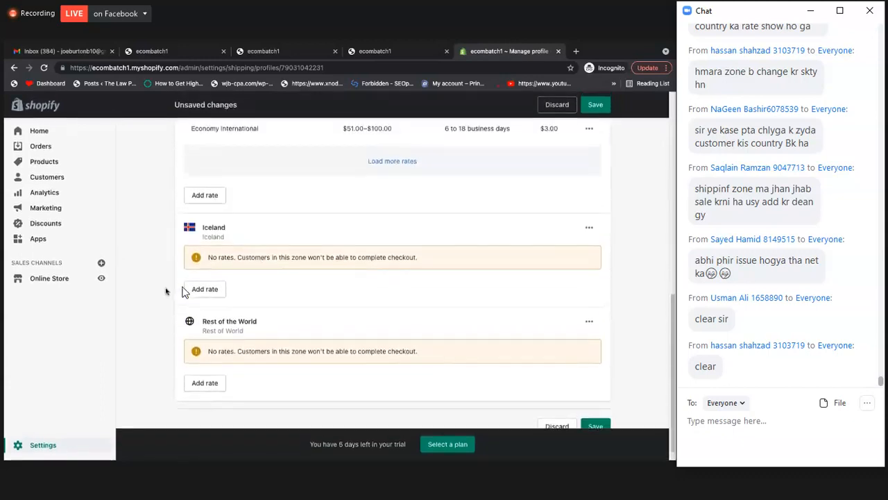
Leave the shipping profile without saving its changes and open the store's General settings
click(53, 445)
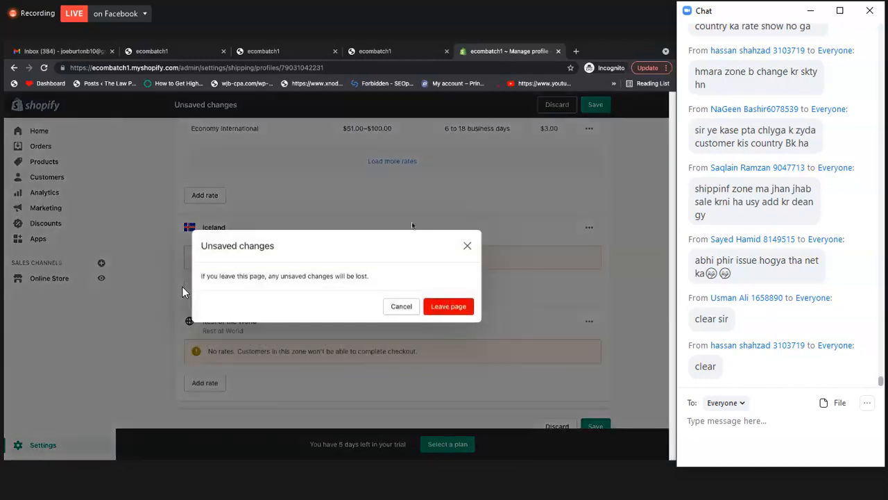
click(460, 312)
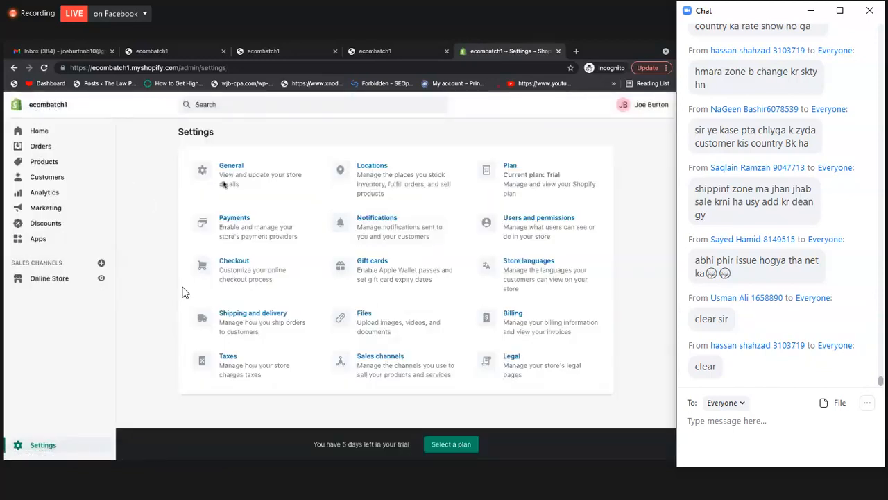
click(229, 181)
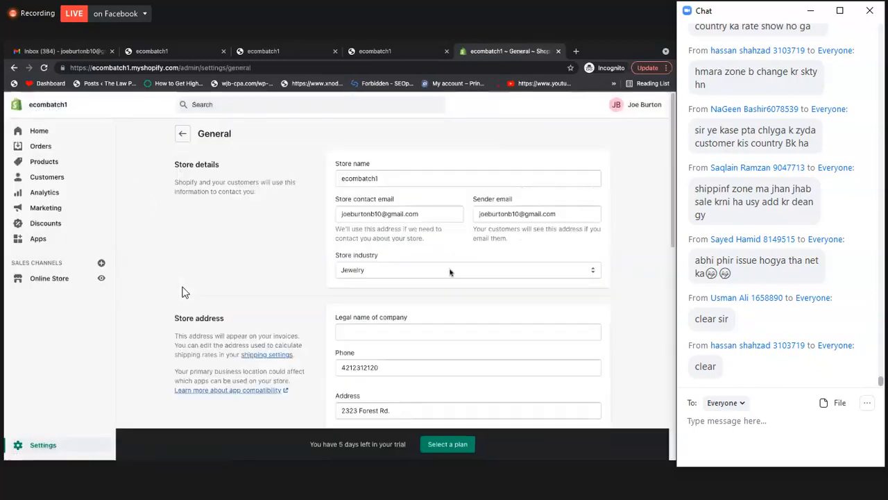
Review the store details, address, standards and formats, and currency in the General settings, and return to the settings overview
scroll(410, 208, down, 1)
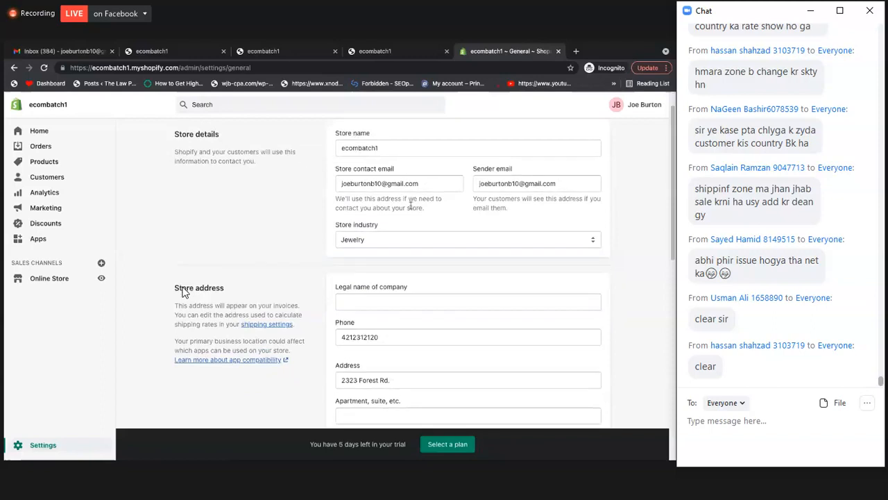
scroll(184, 292, down, 2)
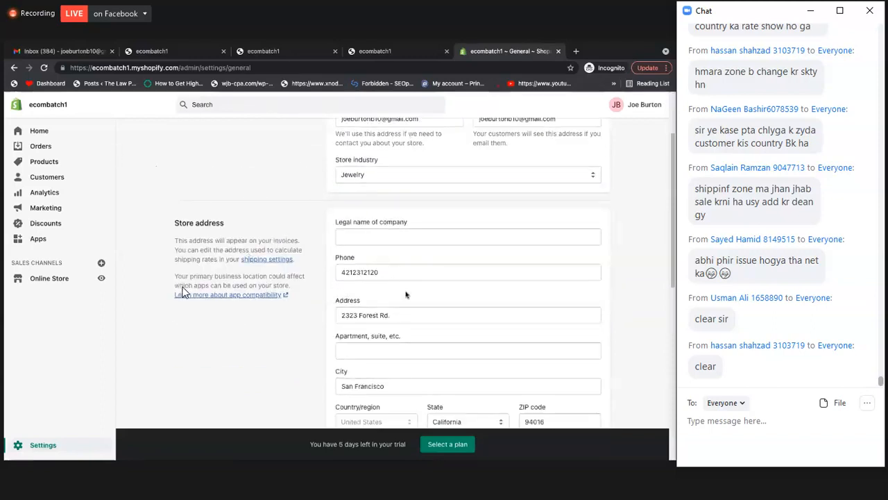
scroll(184, 291, down, 4)
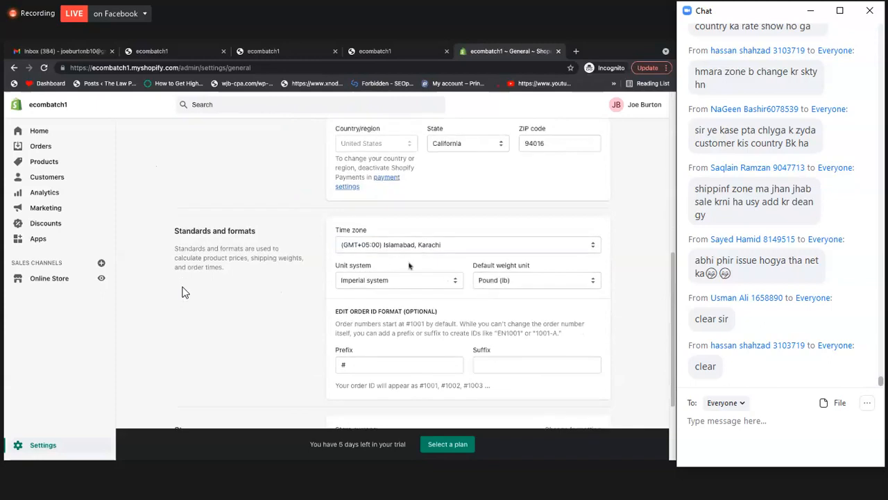
scroll(444, 304, down, 2)
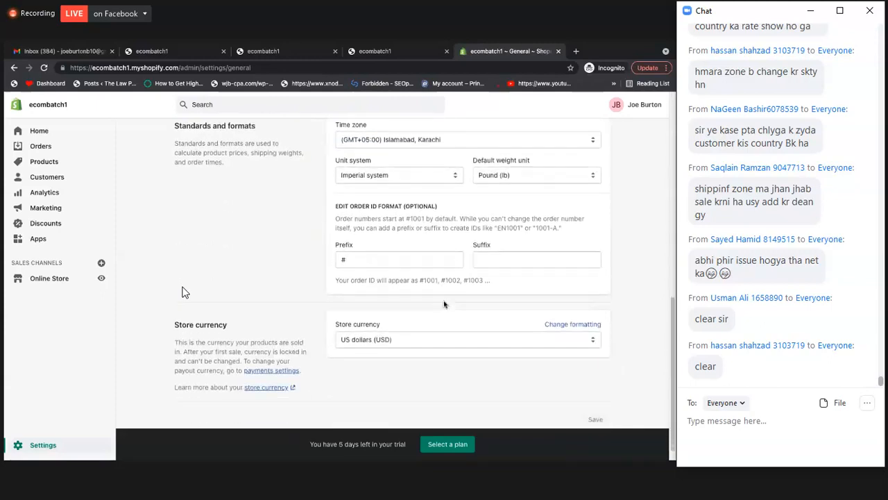
scroll(444, 304, down, 1)
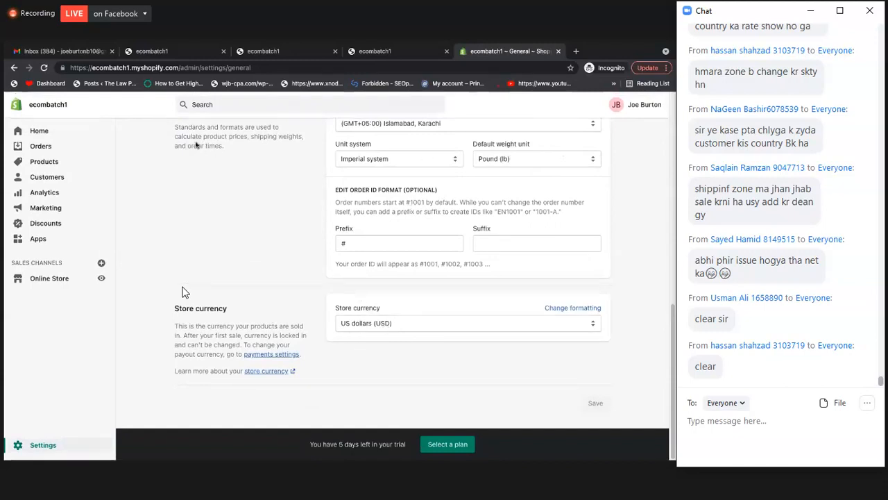
click(15, 68)
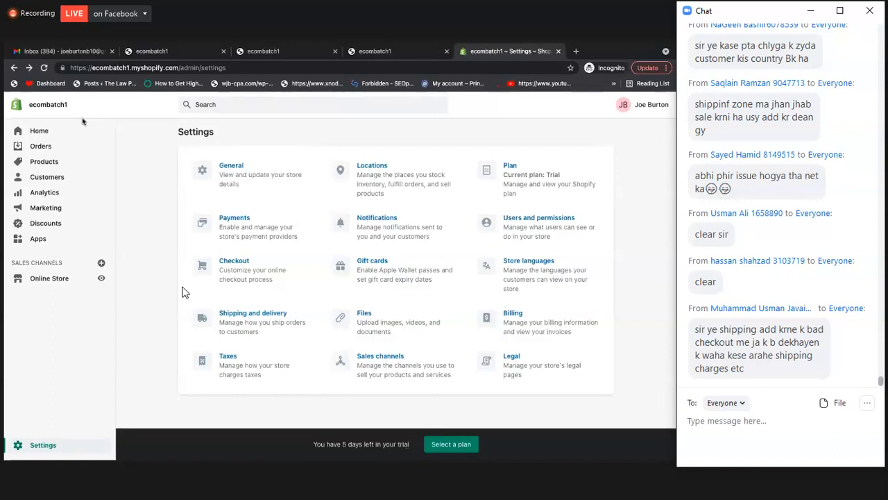
Open the Attract Ring product in the admin and check its shipping weight and customs information
click(45, 132)
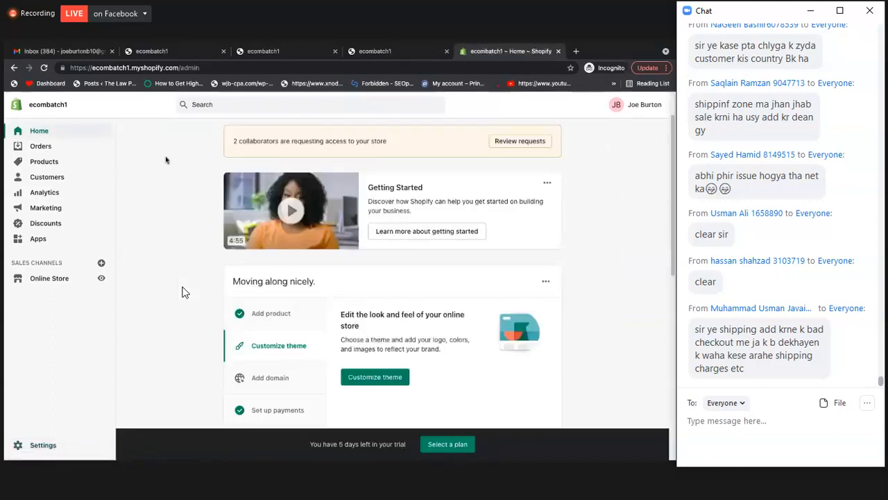
click(49, 163)
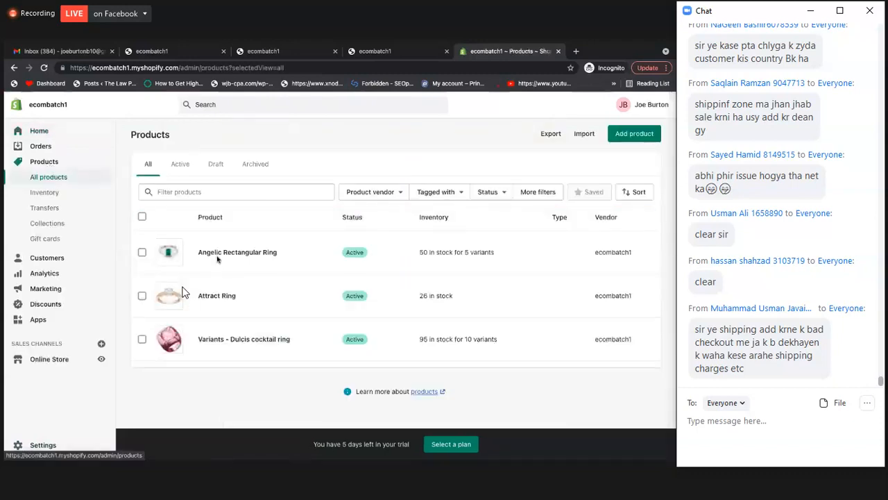
click(207, 297)
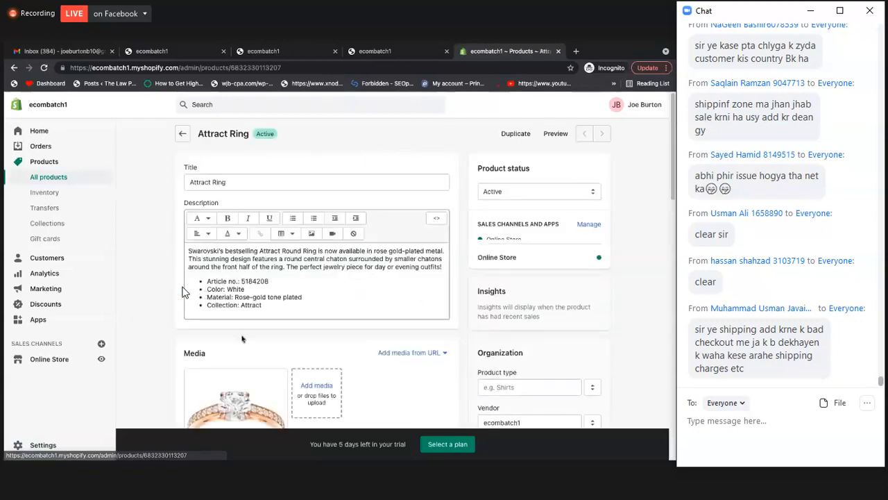
scroll(242, 338, down, 6)
scroll(242, 338, down, 6)
scroll(206, 200, up, 2)
scroll(206, 200, up, 1)
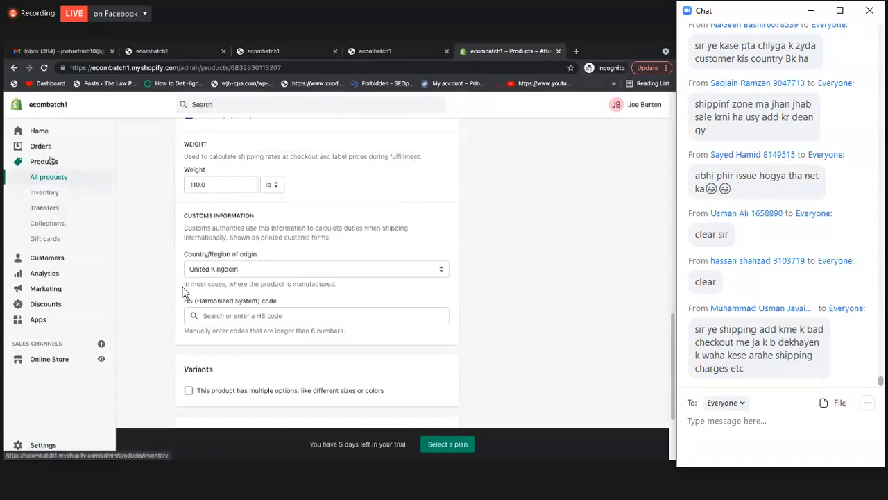
Switch to the storefront and open the Attract Ring product page from the home page's Rings collection
click(378, 51)
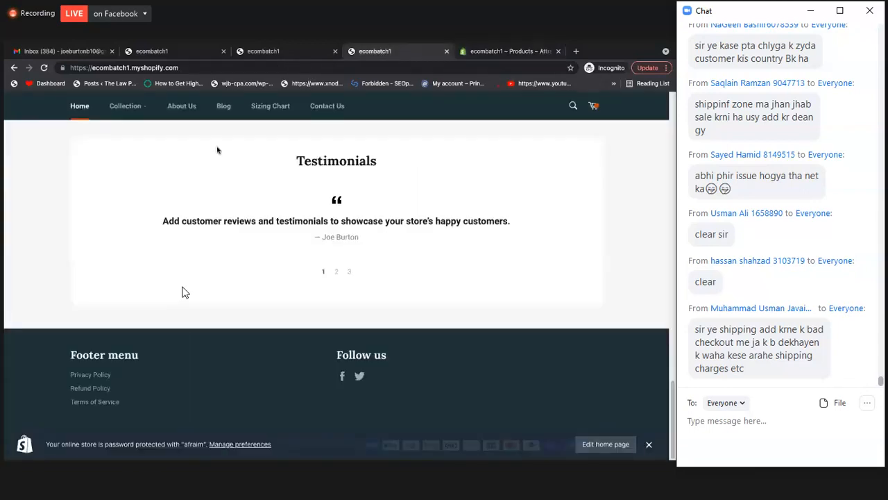
scroll(182, 292, up, 15)
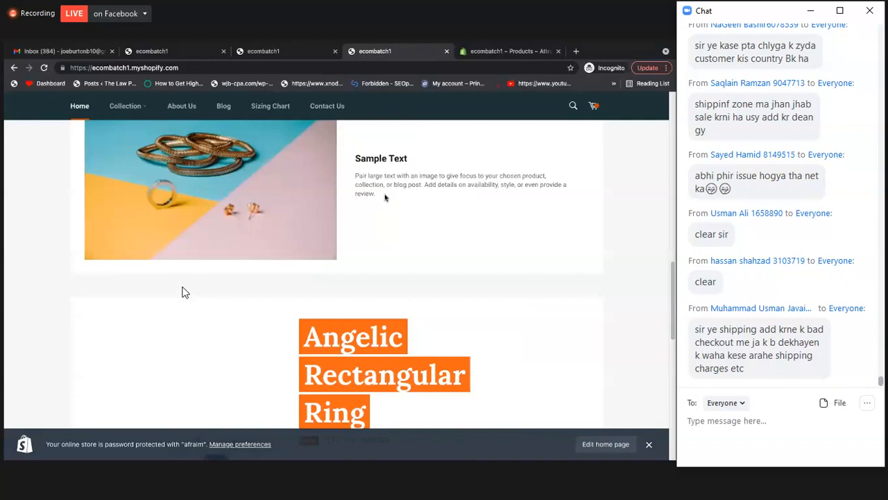
scroll(182, 292, up, 5)
scroll(181, 292, down, 3)
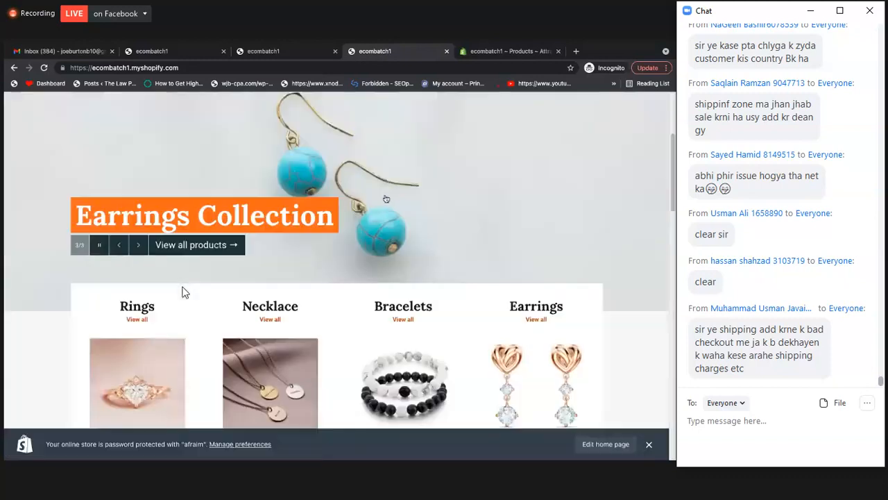
scroll(181, 292, down, 5)
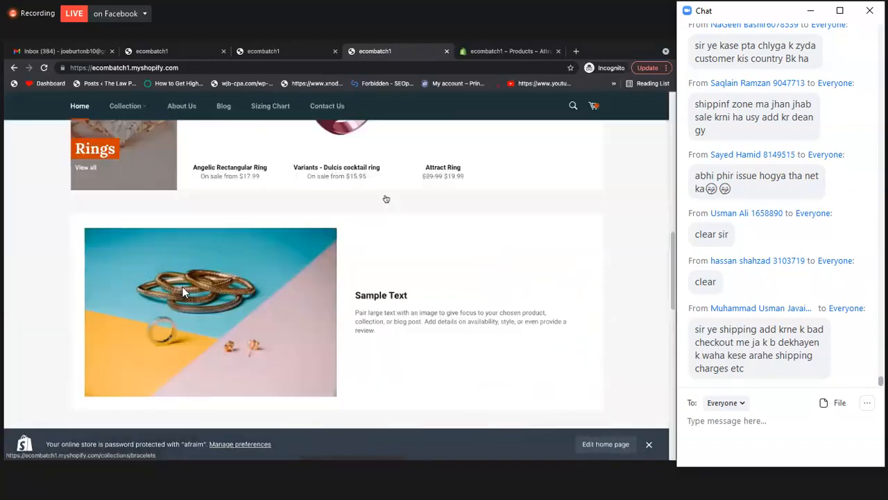
scroll(405, 263, up, 5)
scroll(474, 282, down, 1)
click(453, 281)
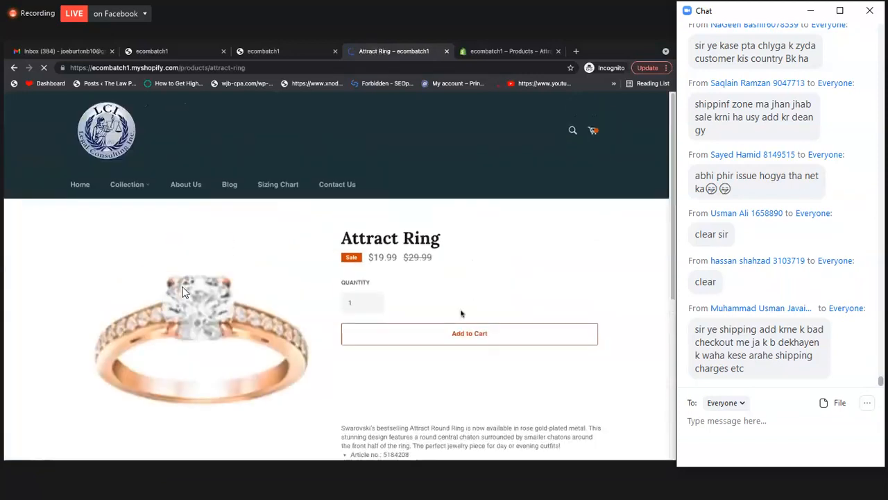
Try to check out one Attract Ring with Buy it now, and return to its product page
scroll(461, 313, down, 1)
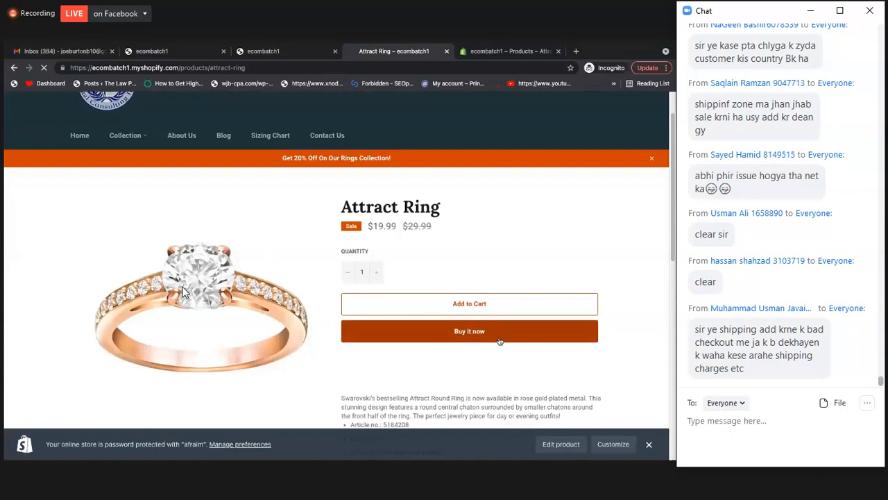
click(500, 339)
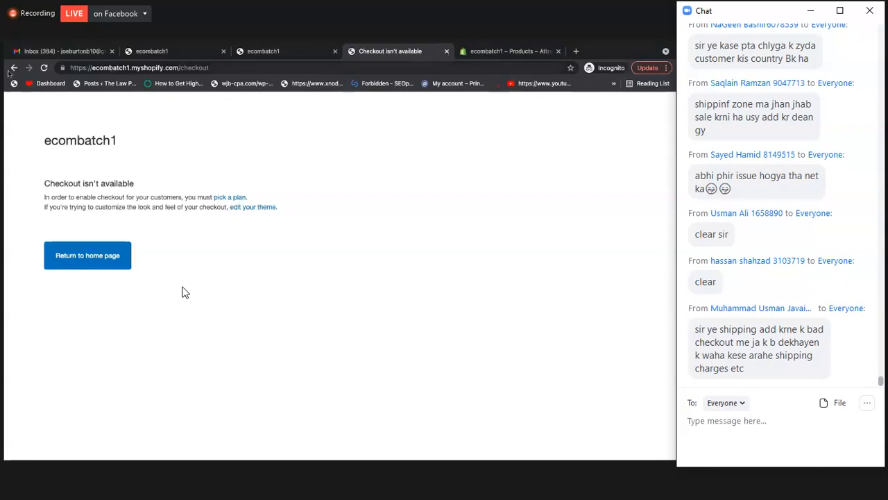
click(13, 67)
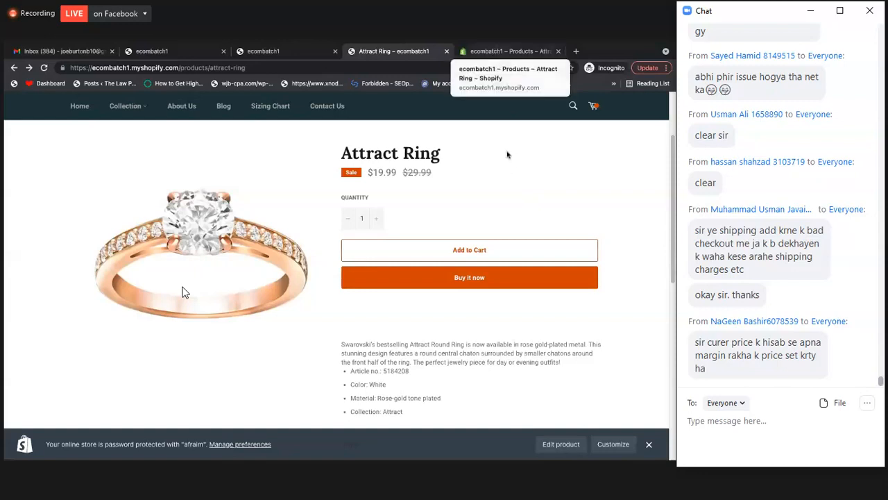
Look at the settings overview in the store admin and return to the storefront's Attract Ring page
click(510, 51)
click(43, 444)
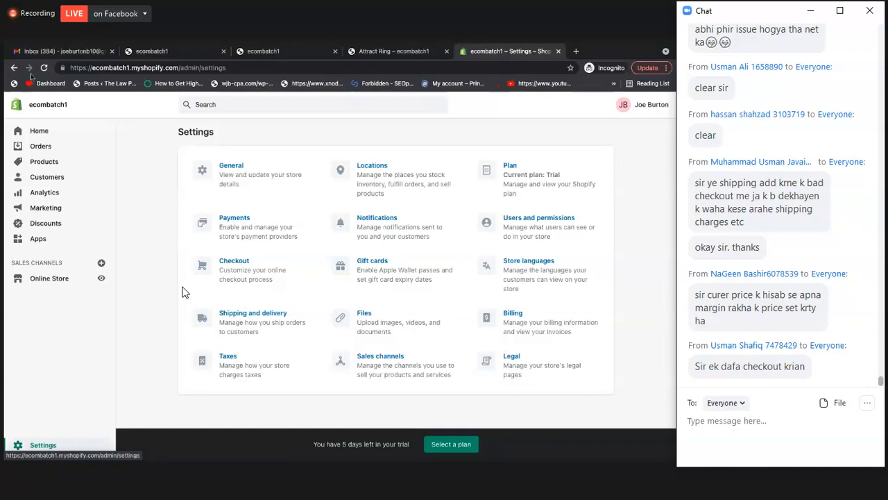
click(404, 52)
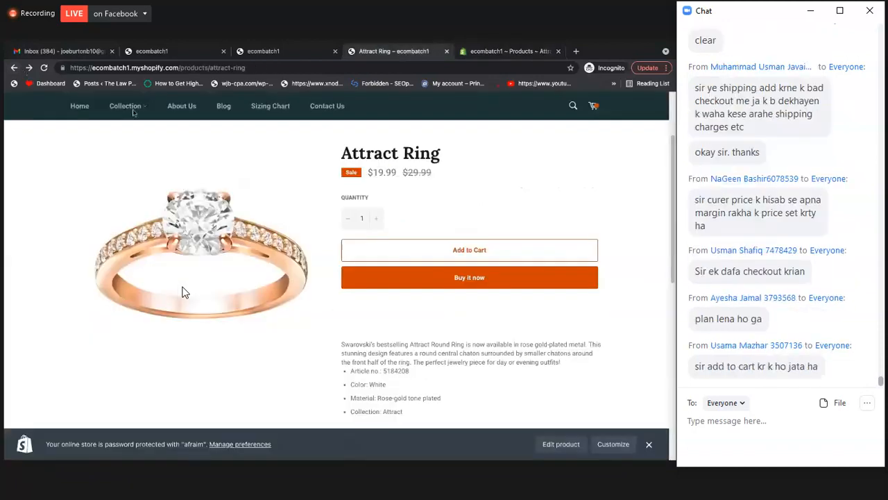
click(28, 68)
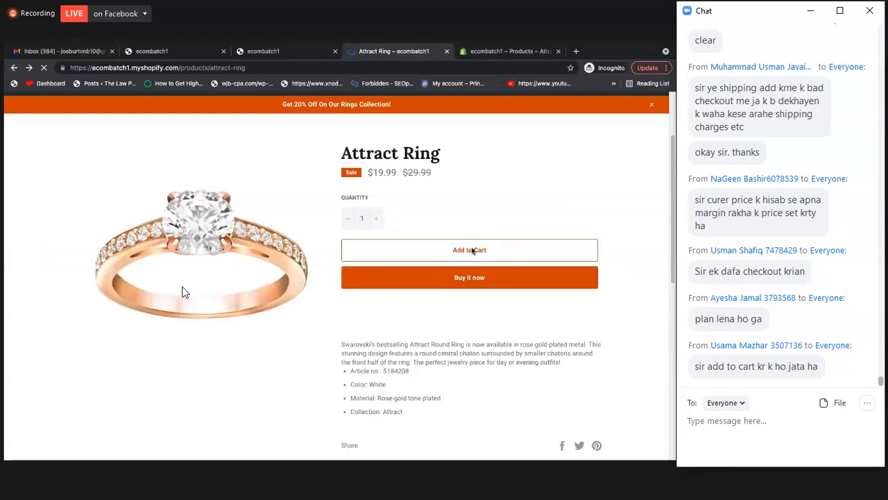
Add one Attract Ring to the cart and open the shopping cart
scroll(262, 209, down, 1)
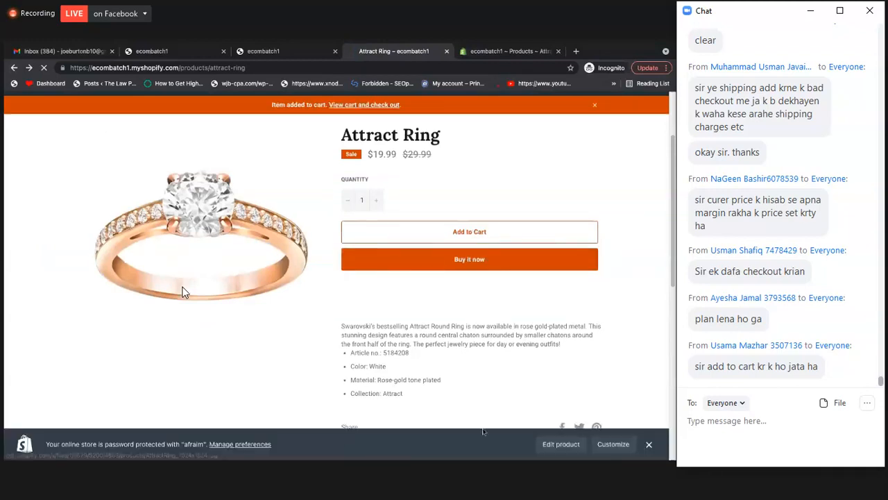
click(467, 235)
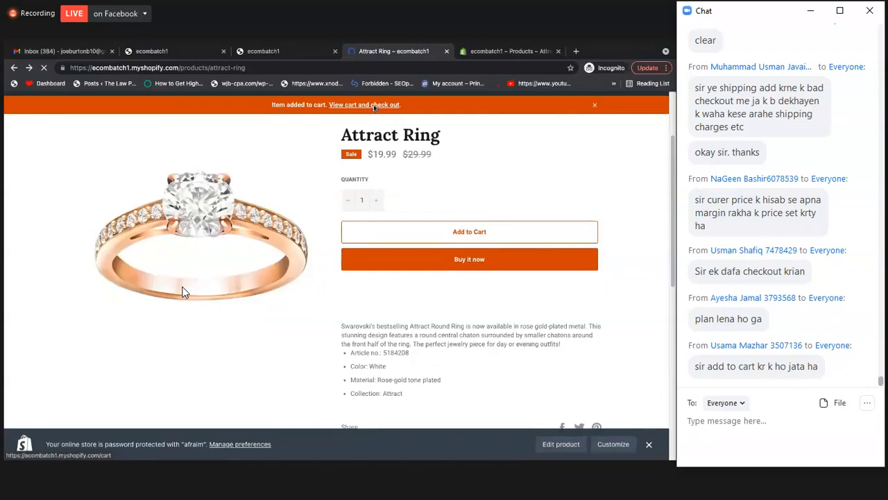
click(374, 105)
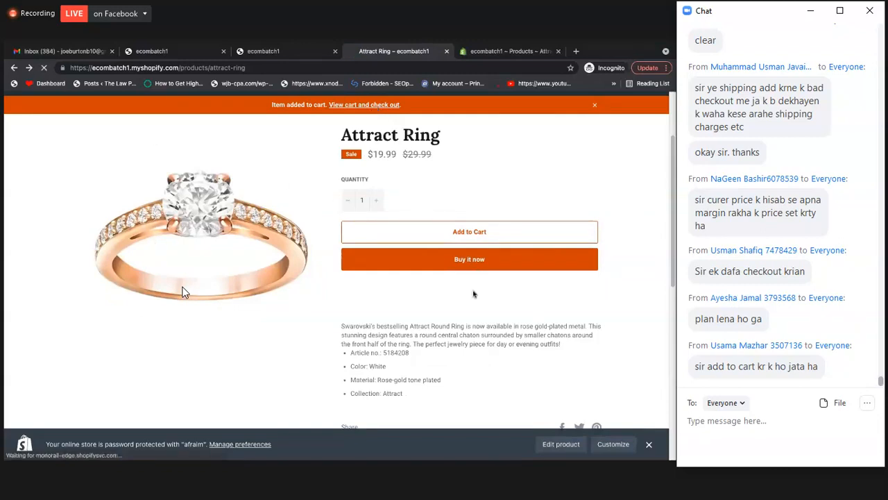
scroll(455, 309, down, 2)
scroll(398, 316, up, 2)
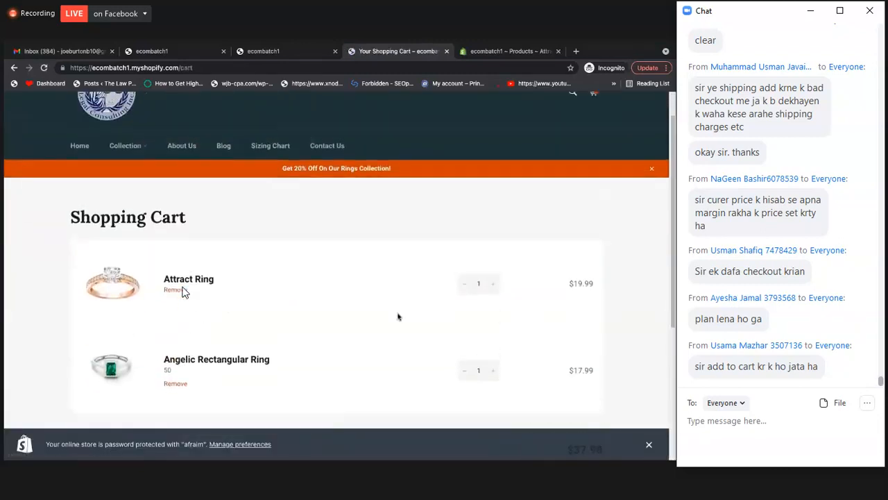
Remove the Angelic Rectangular Ring from the cart, try to check out the Attract Ring, and return to the cart
scroll(177, 375, down, 1)
click(177, 372)
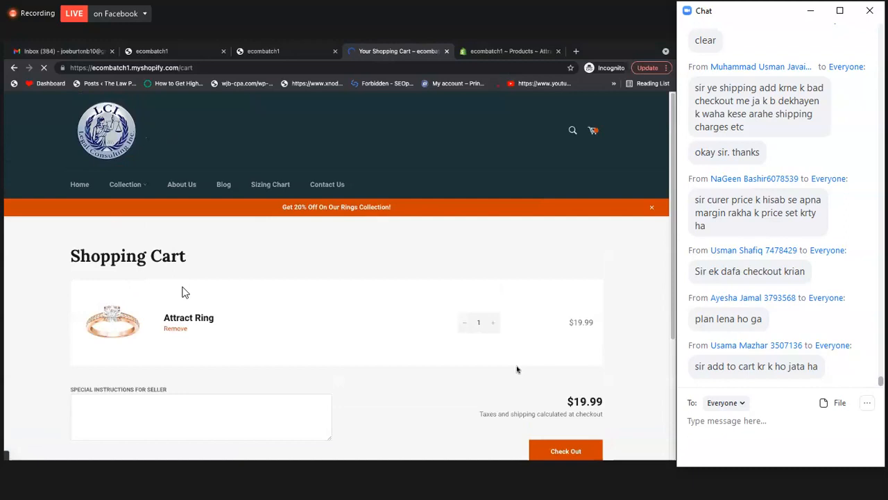
scroll(555, 404, down, 1)
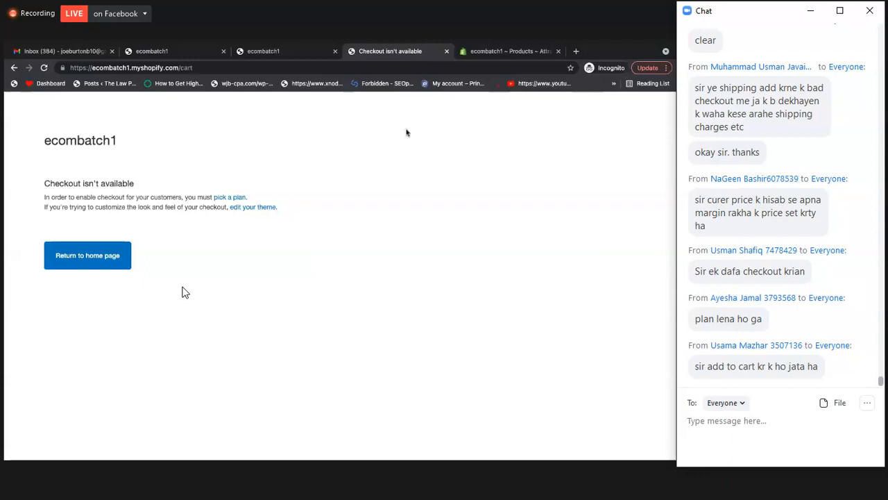
key(super+Left)
Switch to the store admin and review the general settings' standards, order ID format and currency, and the store locations
click(488, 52)
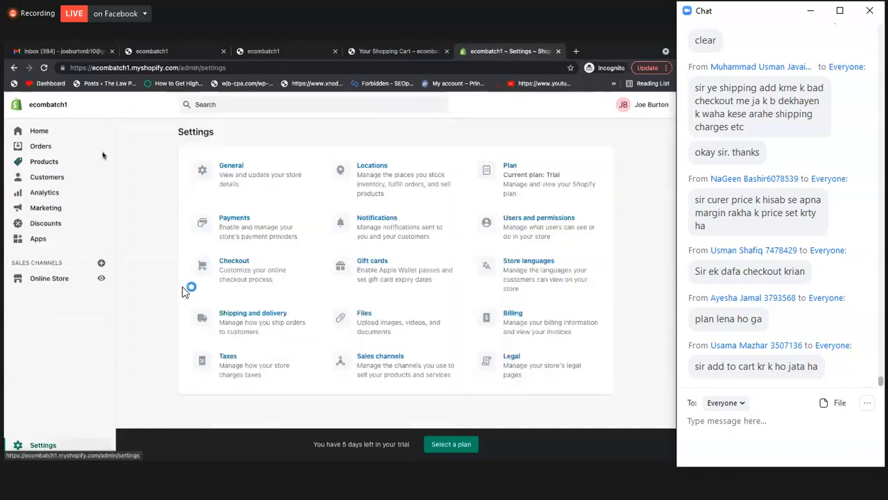
click(265, 168)
scroll(389, 324, down, 10)
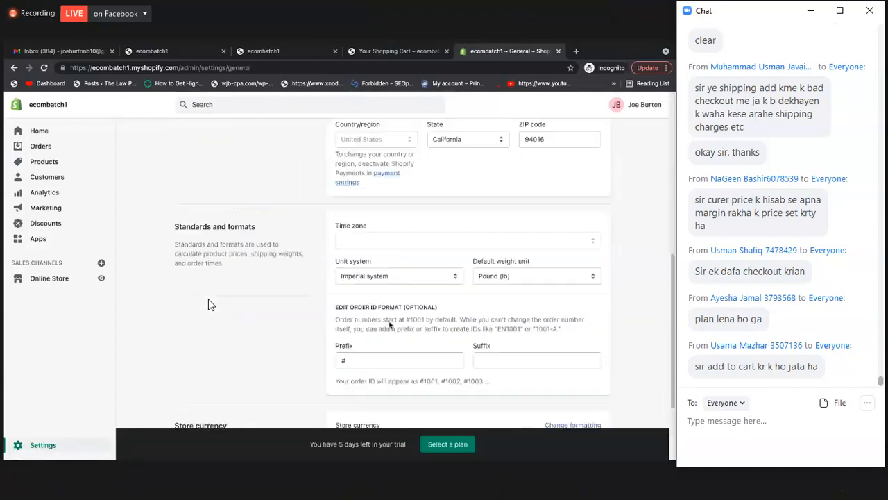
scroll(390, 325, down, 3)
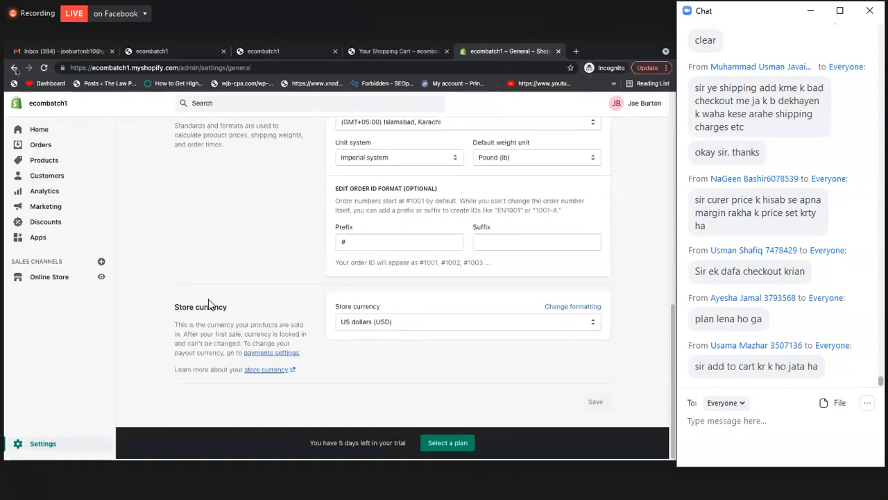
click(14, 68)
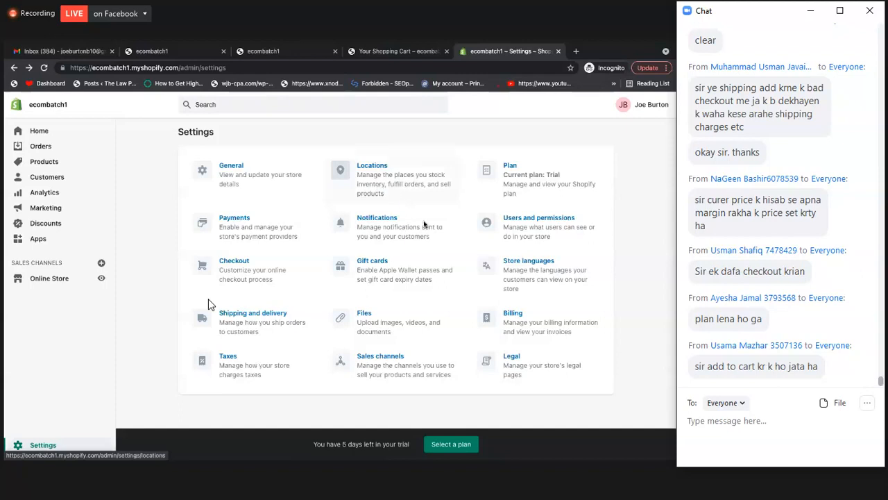
click(403, 170)
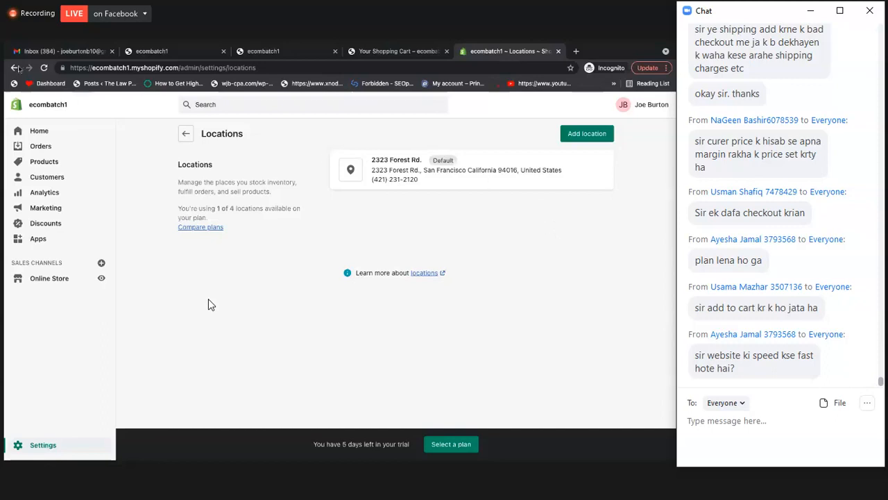
click(13, 68)
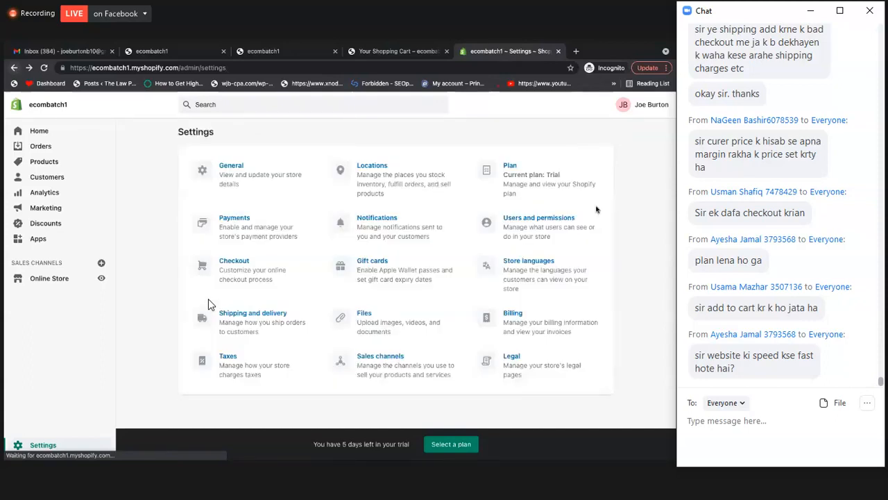
Check the store's plan details and open the payments settings
click(510, 170)
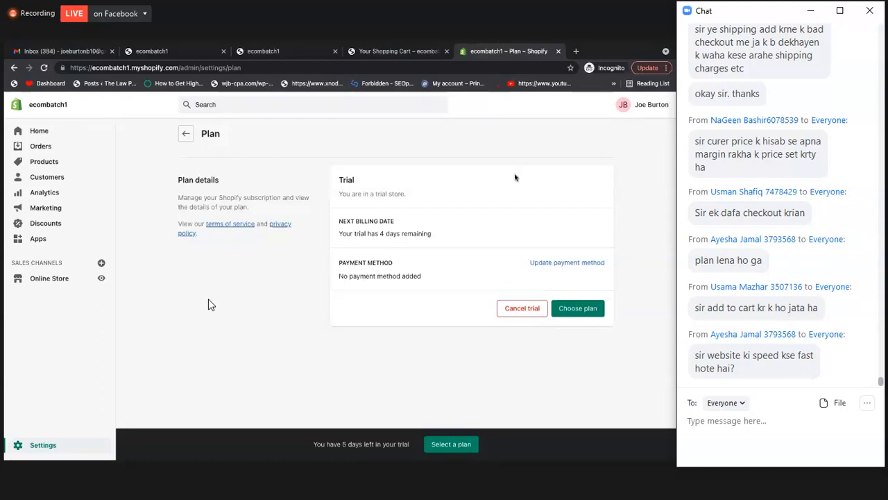
click(186, 133)
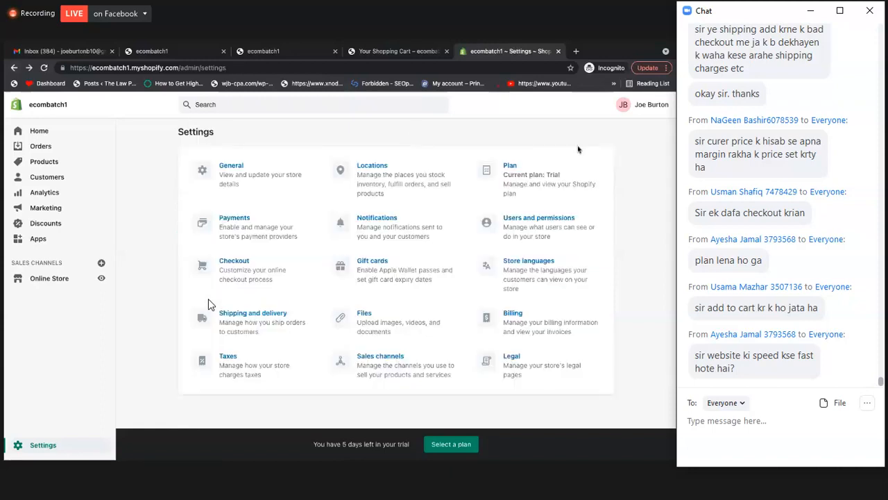
click(235, 238)
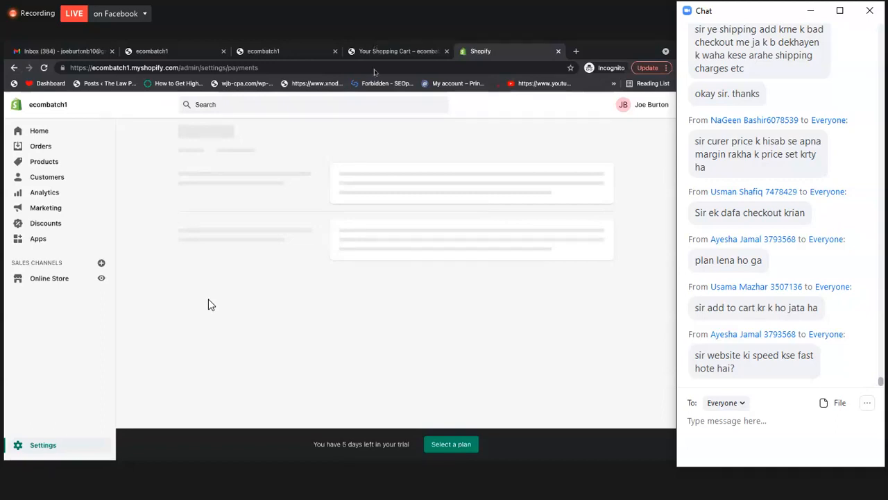
Review the customer order and shipping notification templates in the notifications settings, and return to the settings overview
click(392, 235)
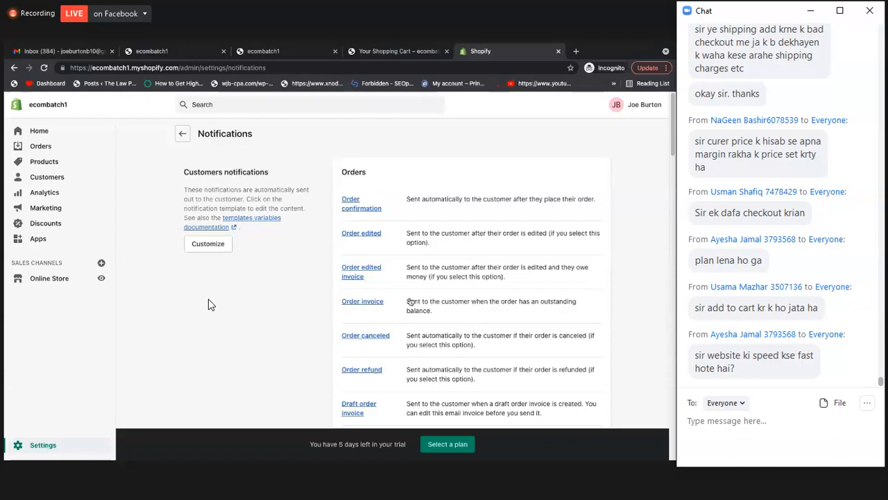
scroll(410, 301, down, 2)
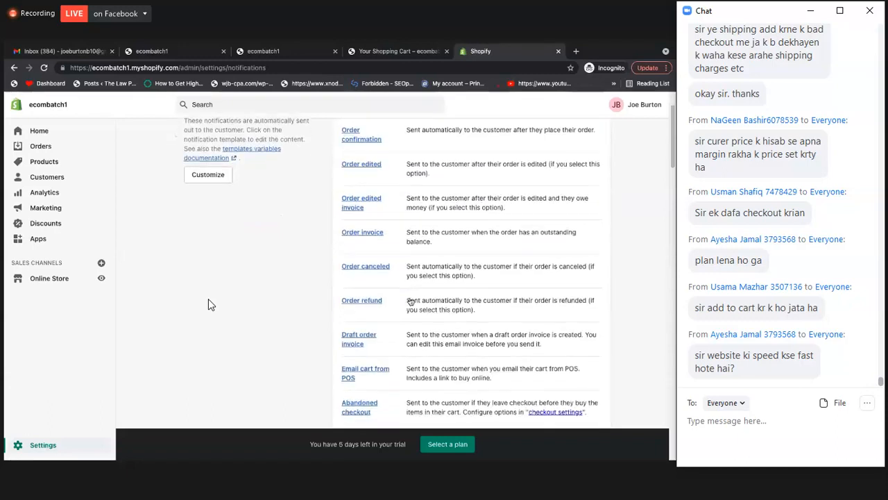
scroll(410, 301, down, 3)
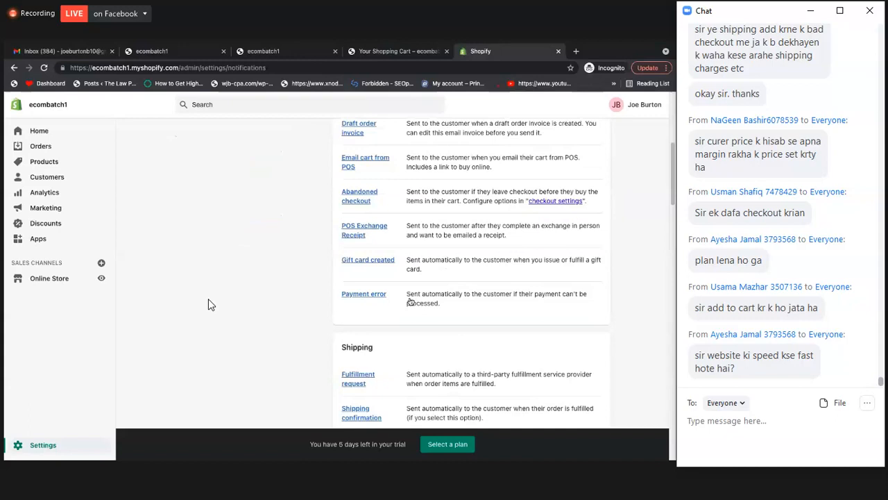
scroll(410, 301, down, 4)
scroll(410, 301, up, 8)
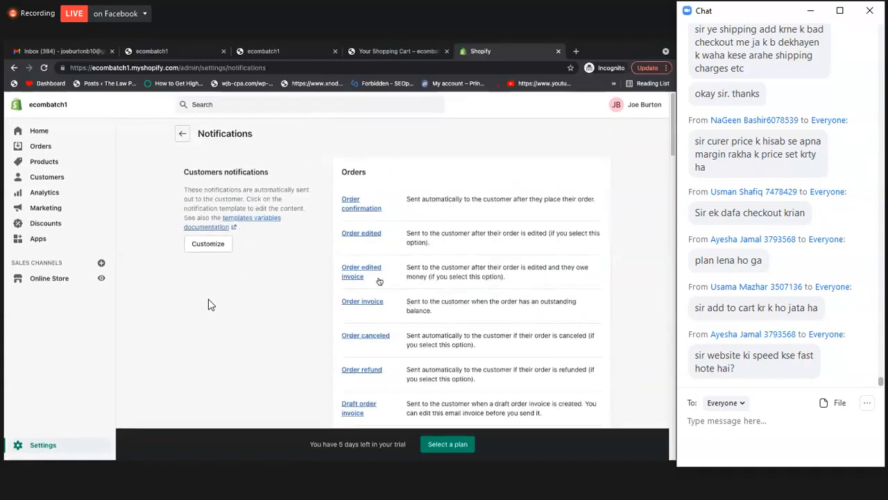
scroll(82, 99, down, 1)
click(14, 68)
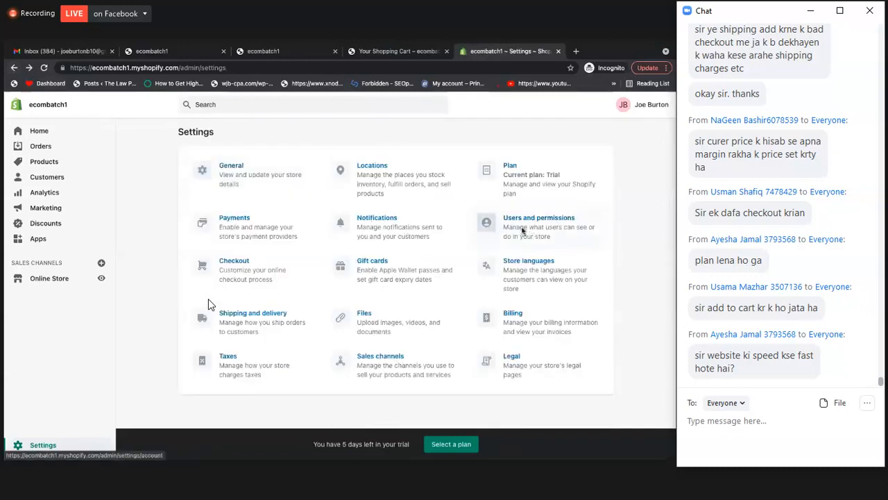
Review the store owner, staff and collaborator options under users and permissions, and return to the settings overview
click(523, 231)
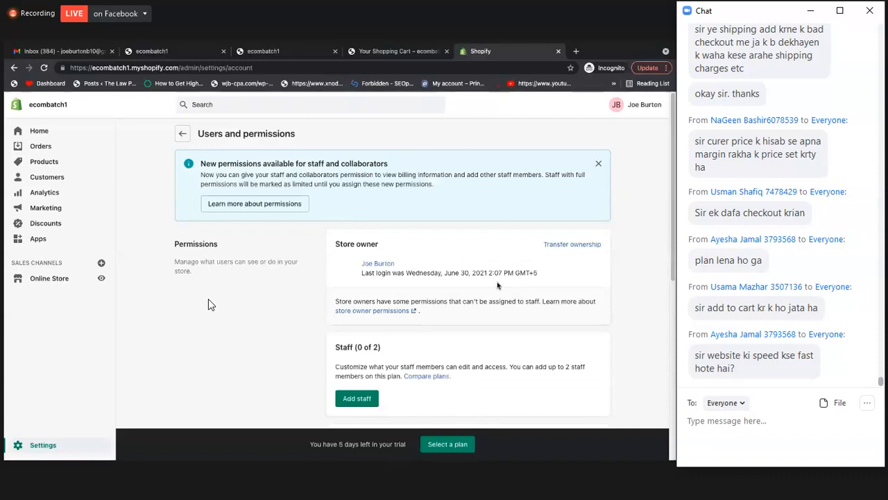
scroll(497, 285, down, 2)
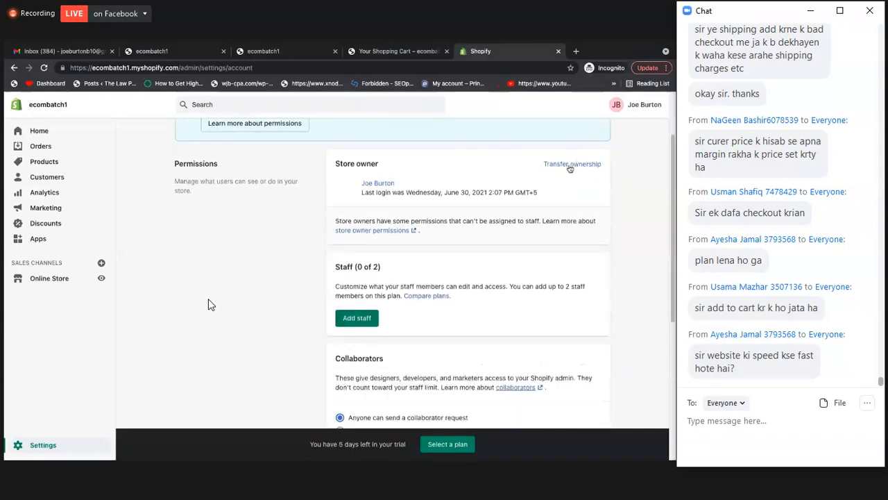
scroll(533, 192, down, 1)
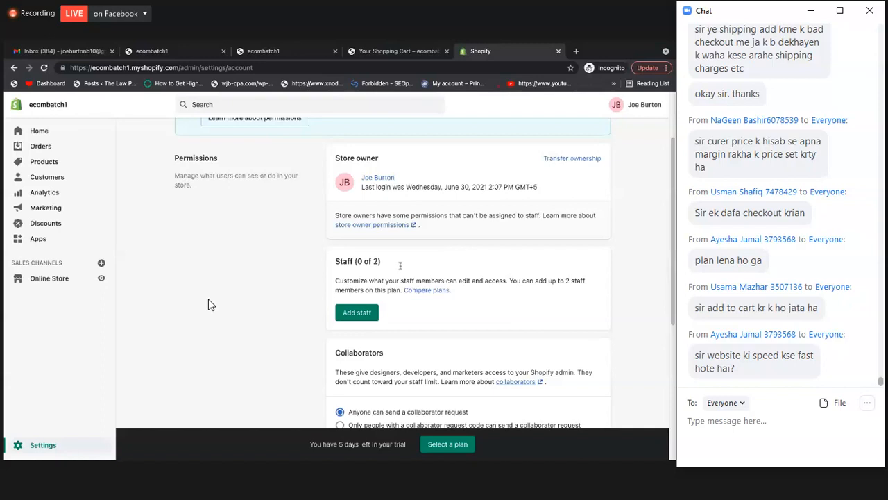
scroll(399, 249, up, 1)
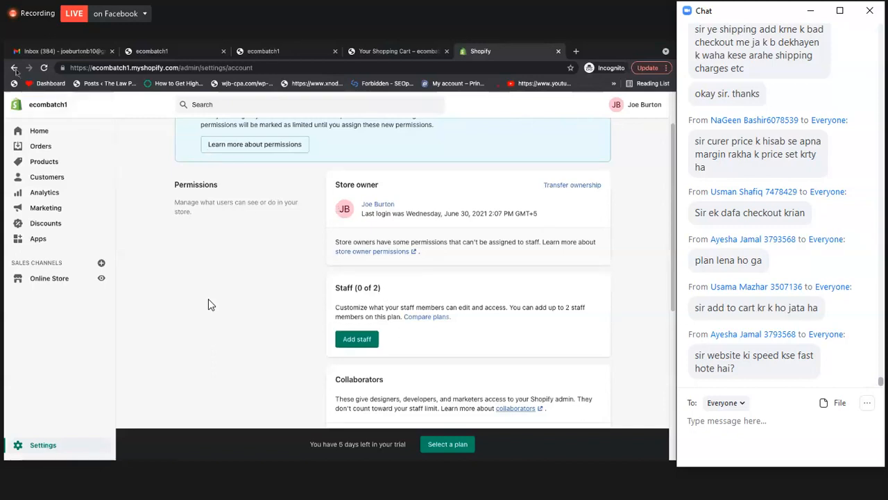
click(14, 68)
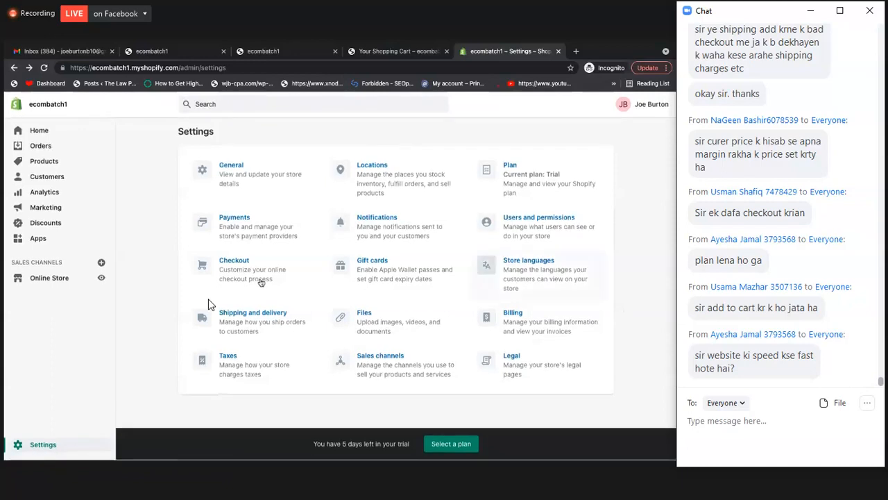
Examine the checkout settings from customer accounts and contact through form options to email marketing and checkout language
click(208, 302)
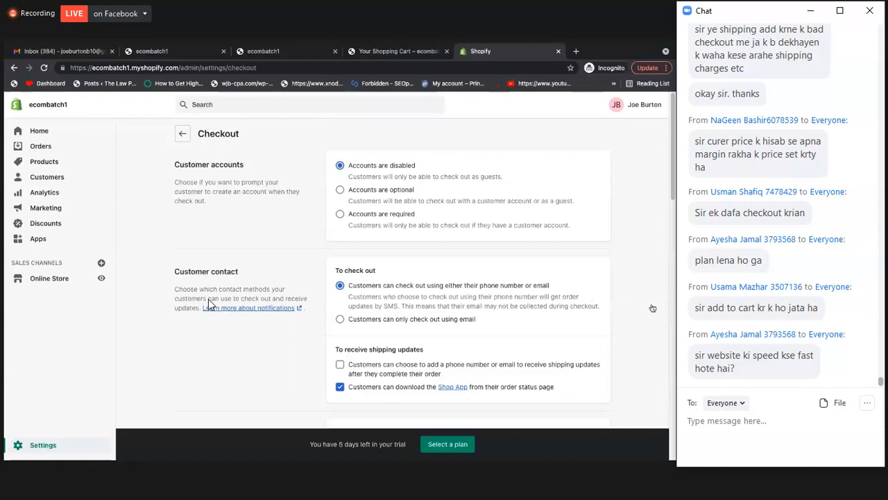
scroll(318, 168, down, 4)
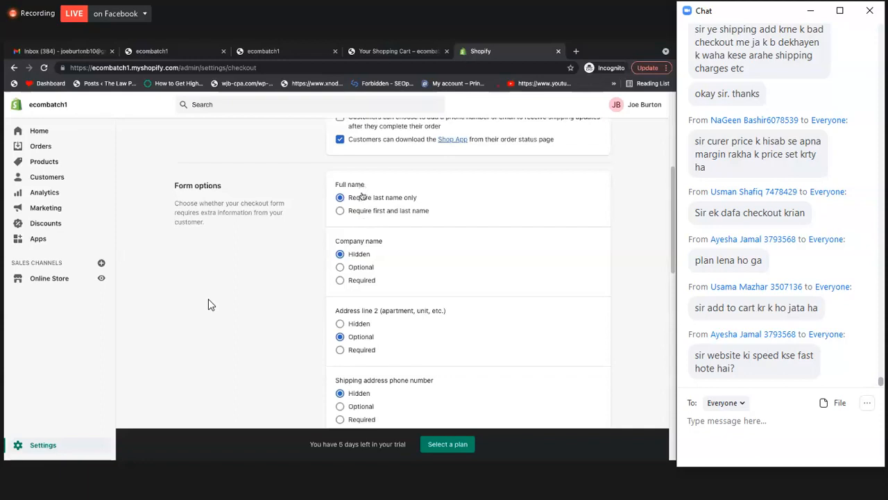
scroll(362, 200, down, 1)
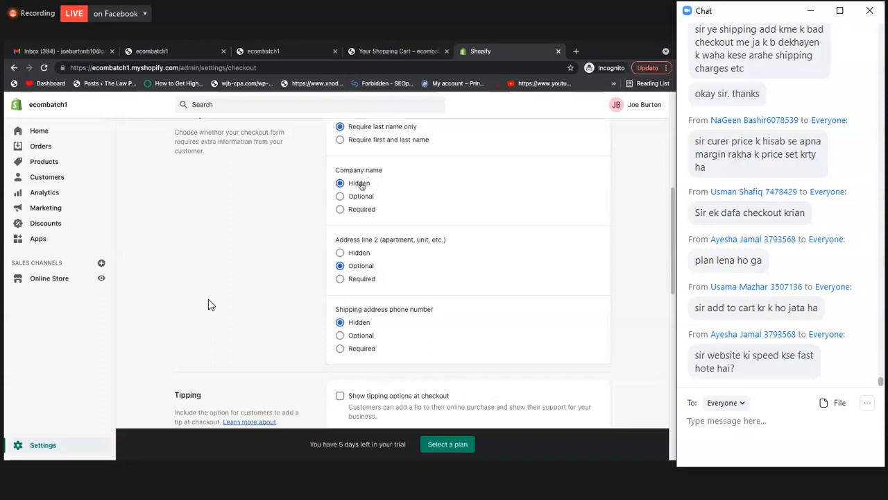
scroll(374, 206, down, 1)
scroll(373, 207, down, 1)
scroll(373, 206, down, 5)
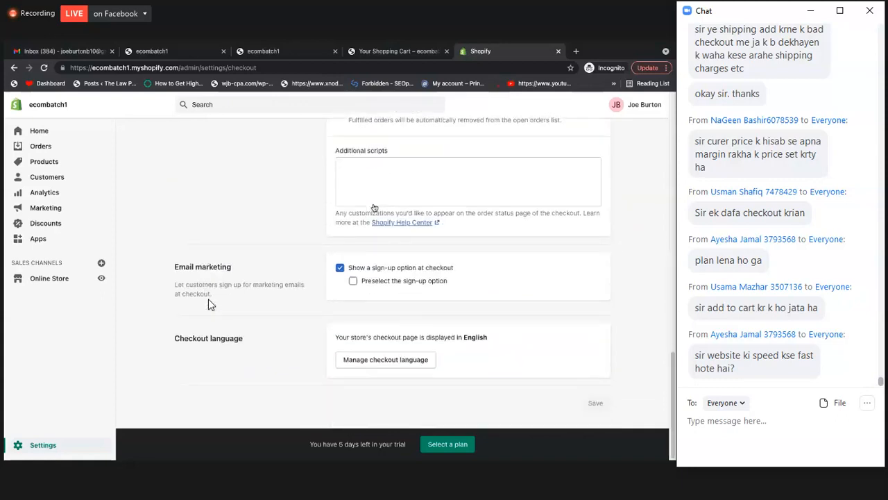
scroll(373, 207, up, 8)
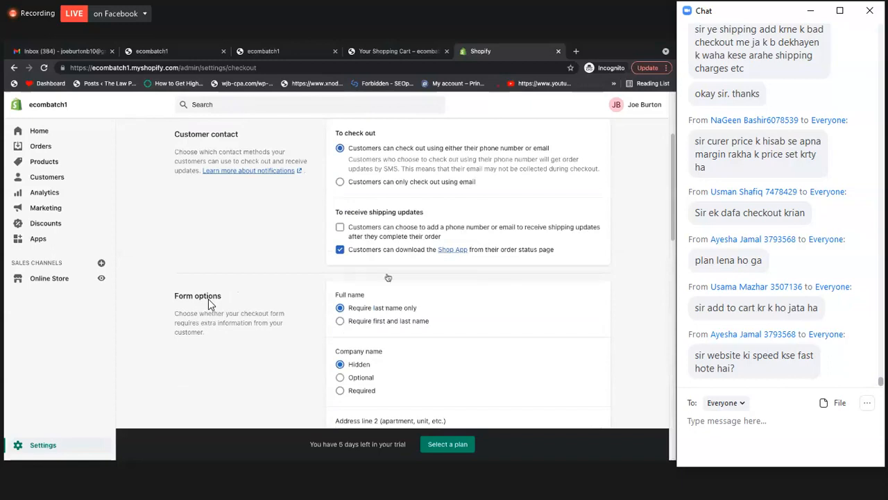
scroll(387, 277, down, 8)
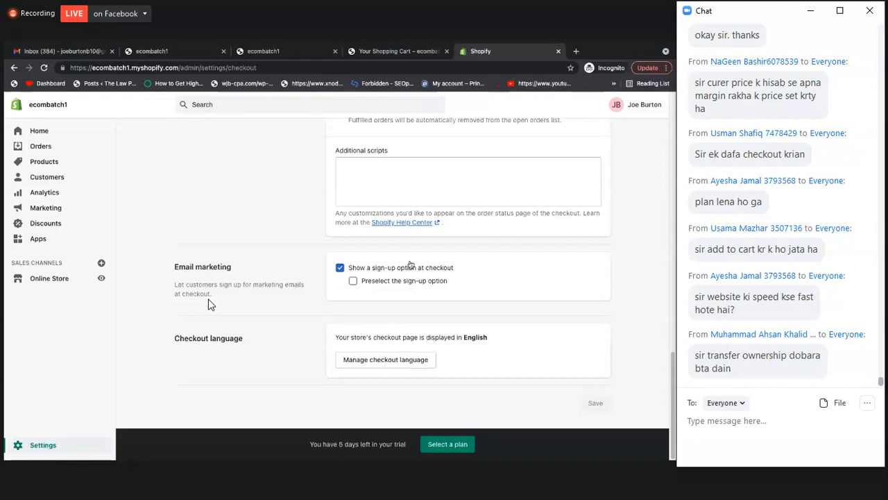
scroll(210, 303, up, 8)
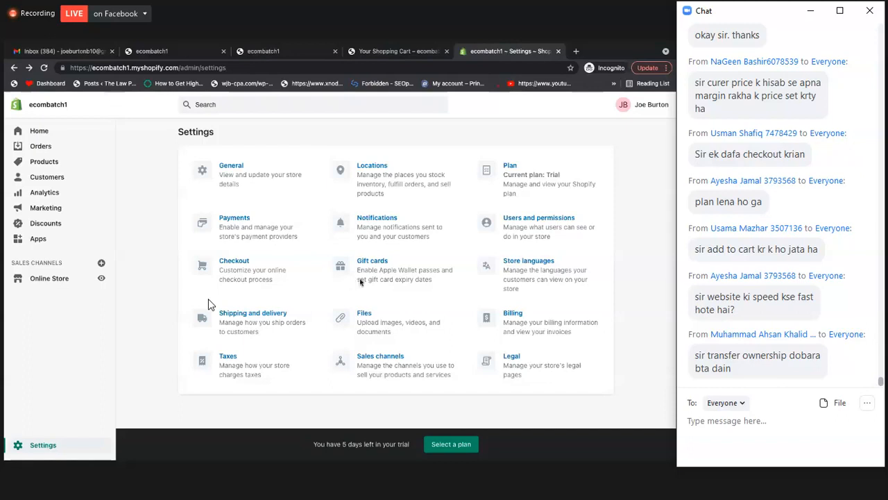
In the gift card settings, try an auto-expiration of 1 day after purchase, and return to the settings overview without saving
click(386, 277)
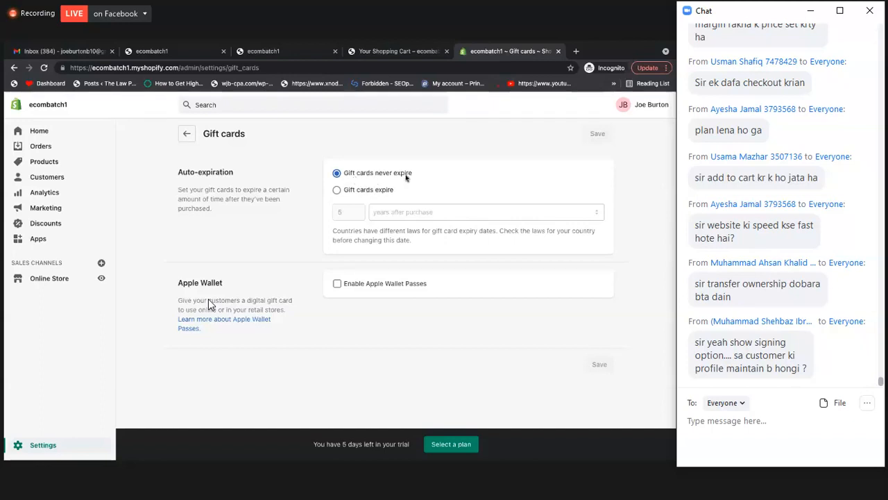
click(338, 191)
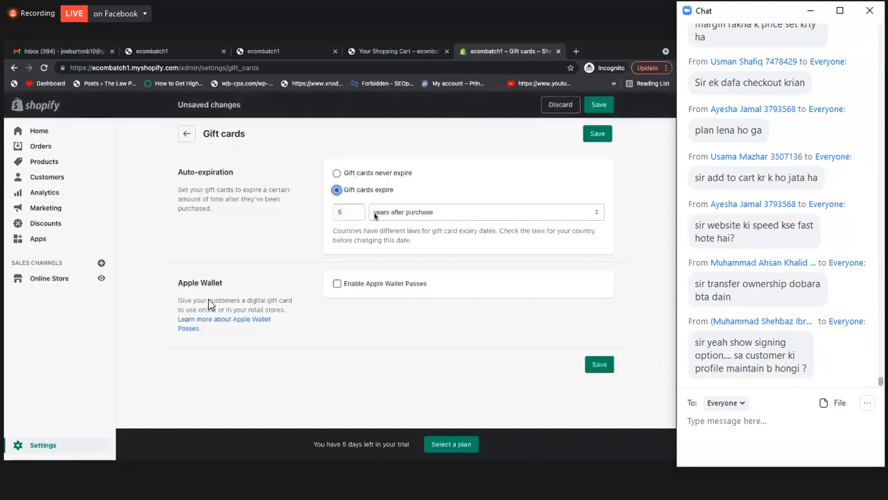
click(356, 216)
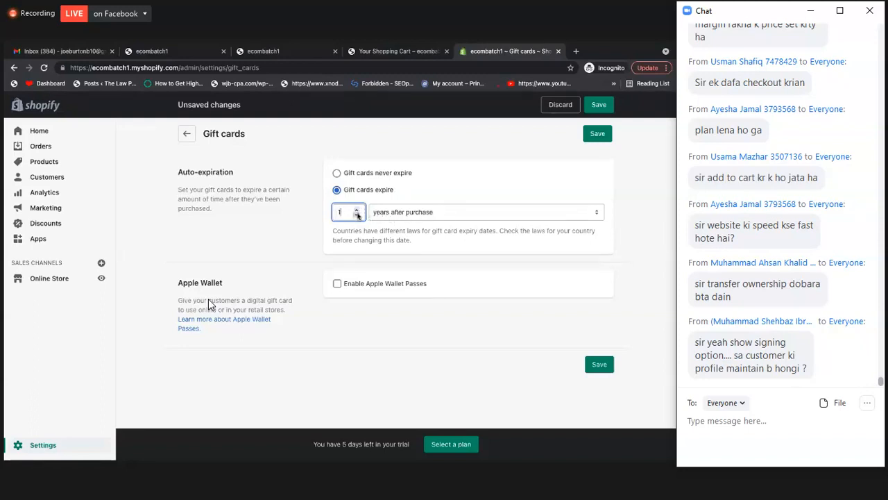
click(431, 216)
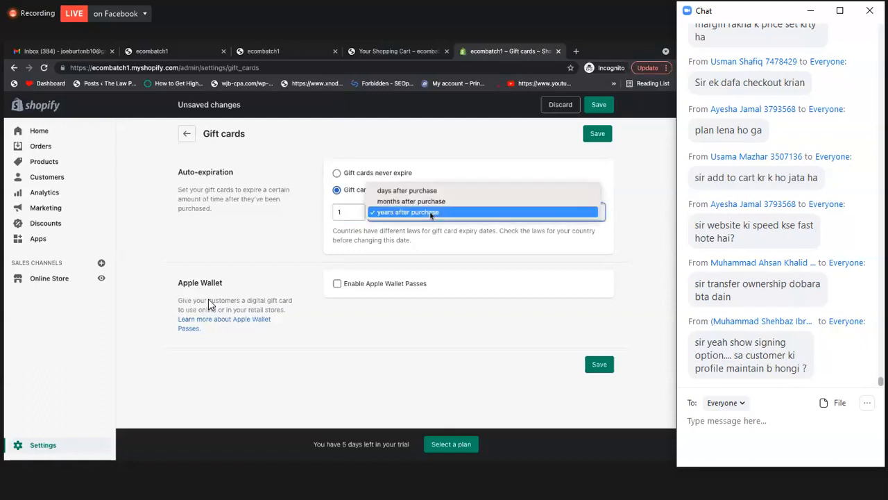
click(406, 190)
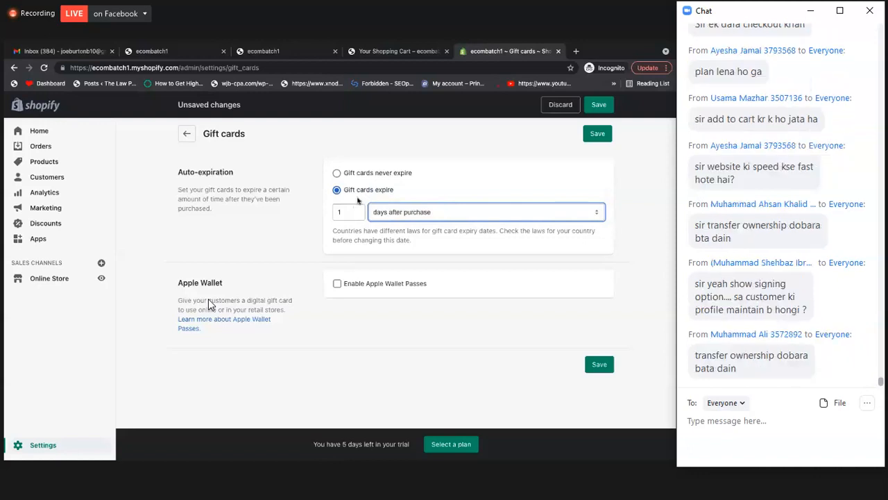
click(386, 217)
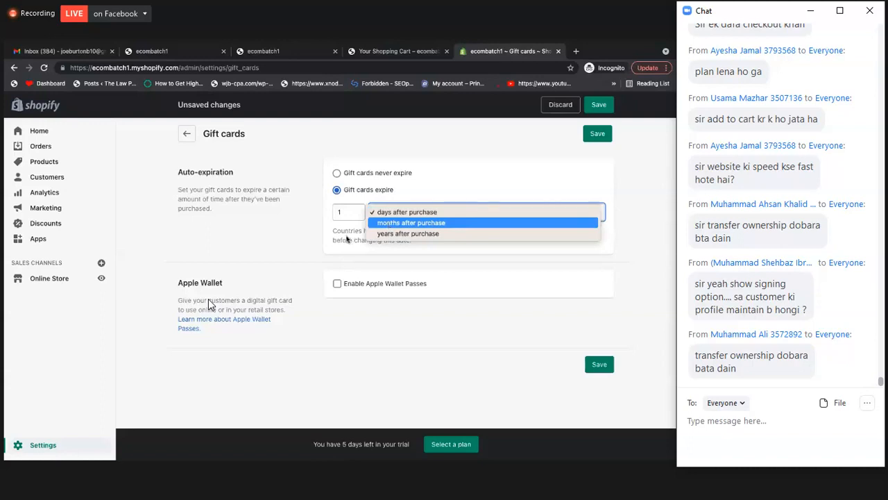
click(368, 252)
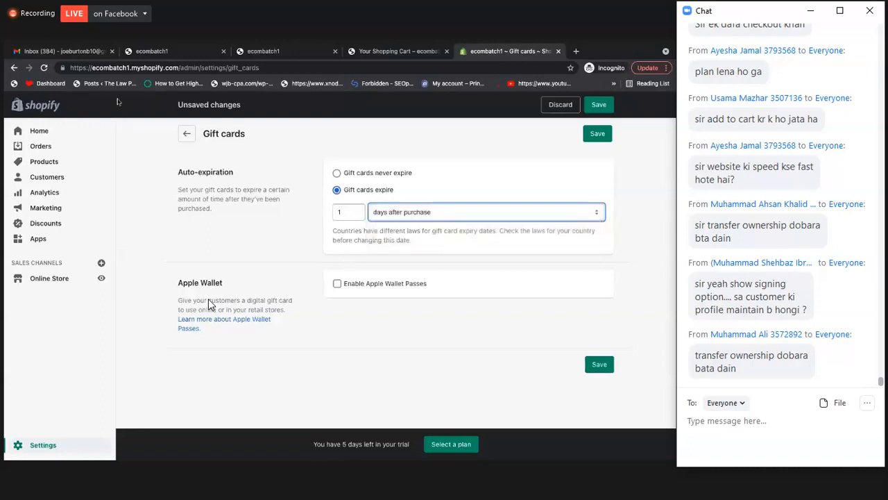
click(185, 133)
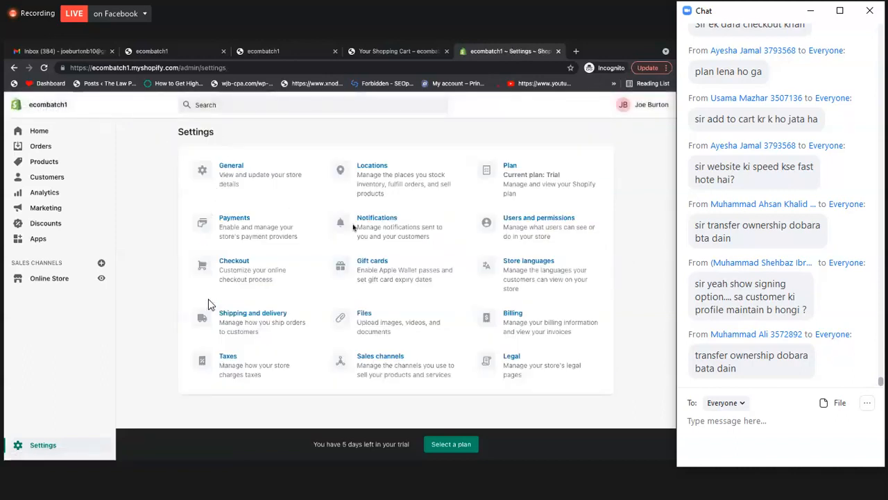
Review the transfer store ownership form under users and permissions, and close it without transferring
click(525, 231)
scroll(531, 276, down, 1)
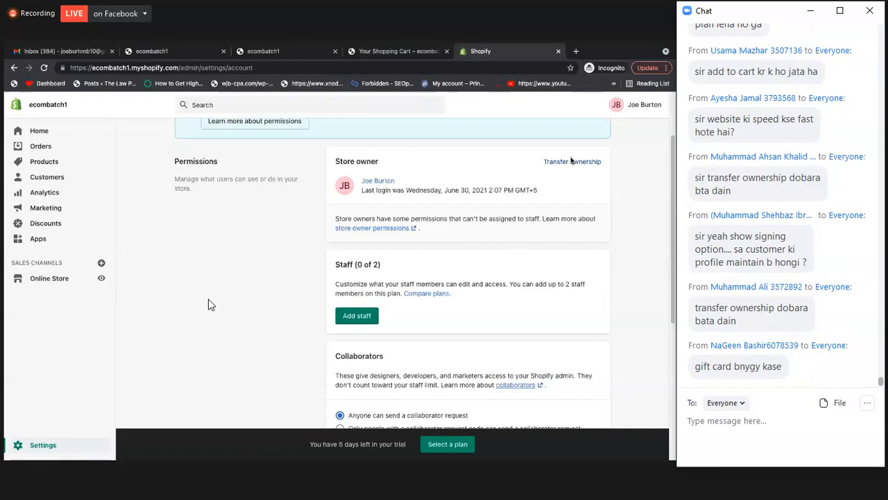
click(571, 161)
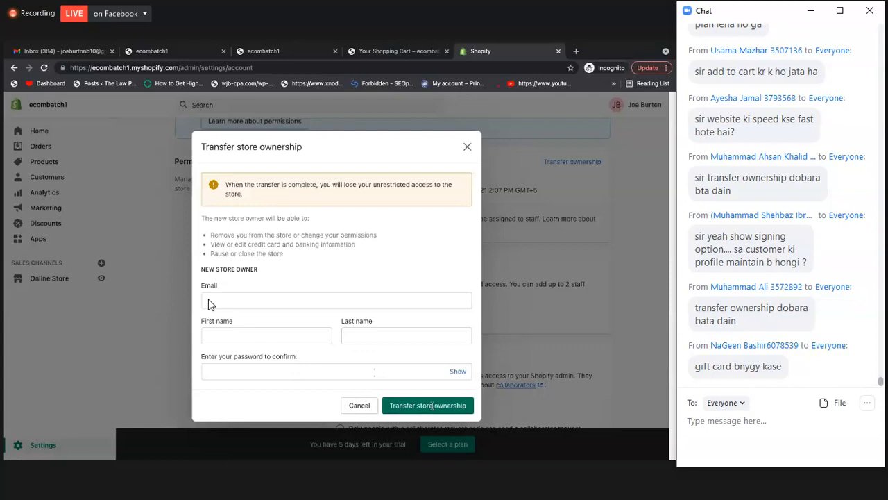
click(467, 148)
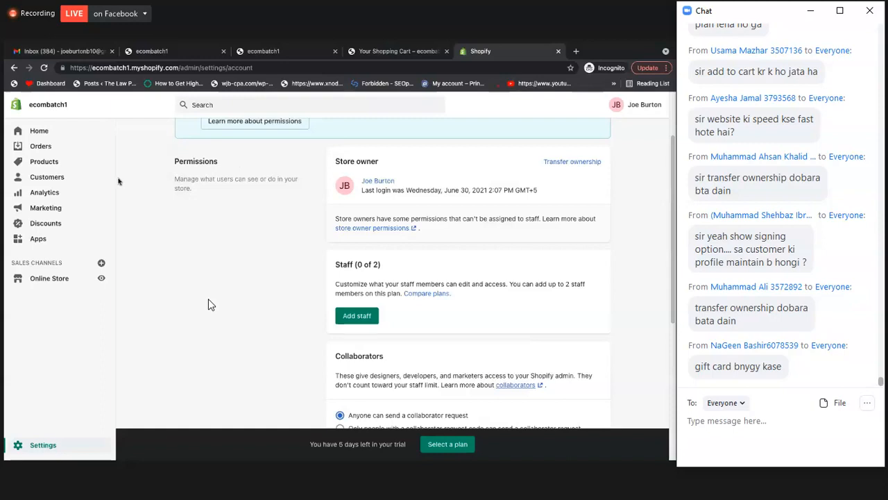
Look at the discounts page and the options for digital gift cards among the products, and return to the settings overview
click(60, 224)
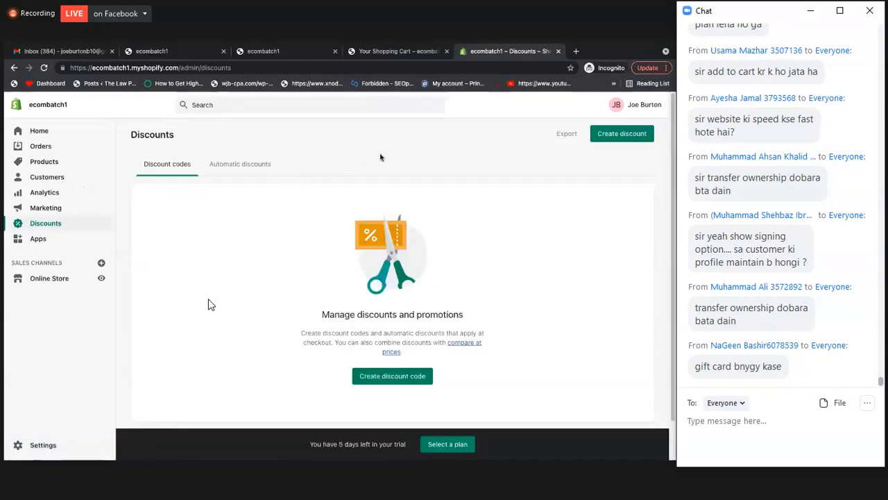
click(50, 166)
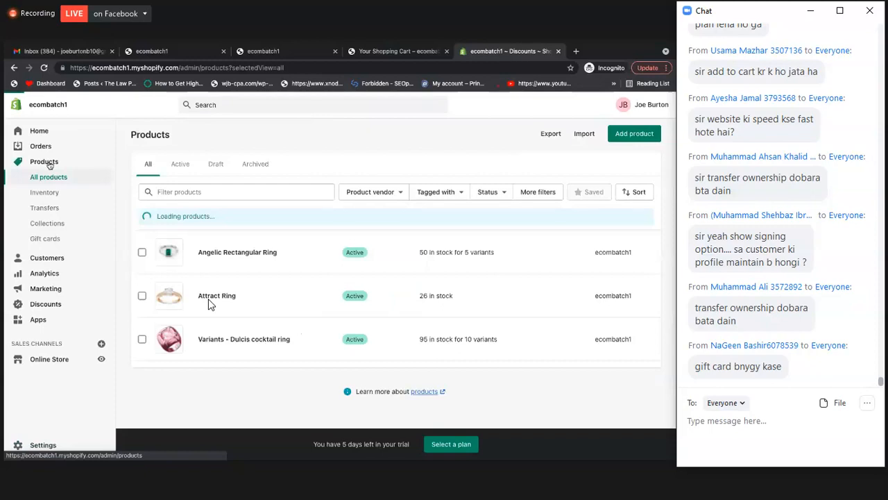
click(54, 241)
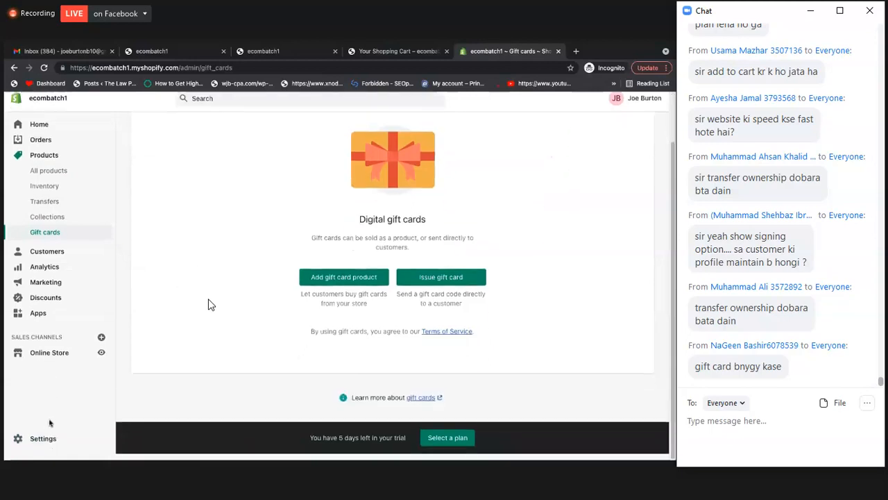
click(43, 444)
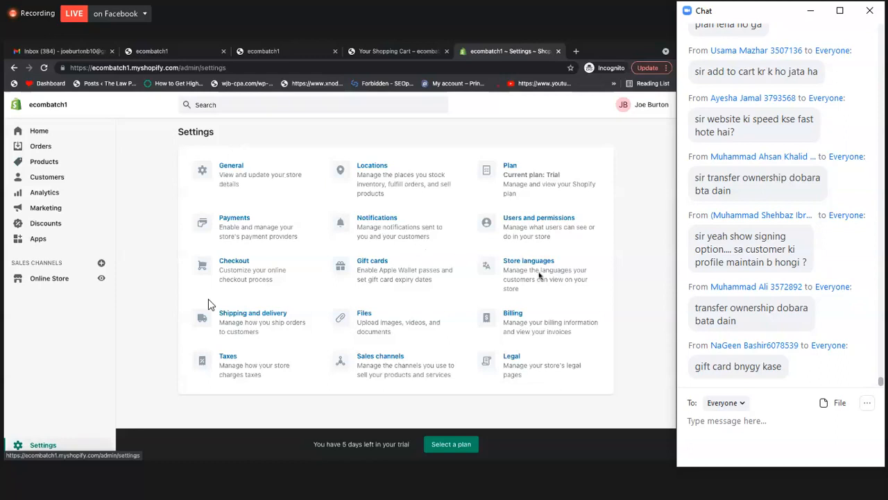
Review the store's uploaded files and its tax regions and calculation options, and return to the settings overview
click(387, 325)
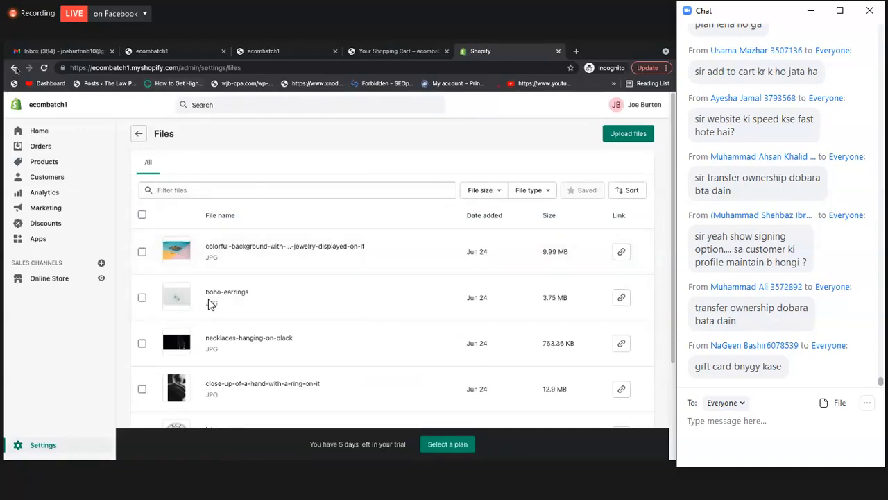
click(140, 134)
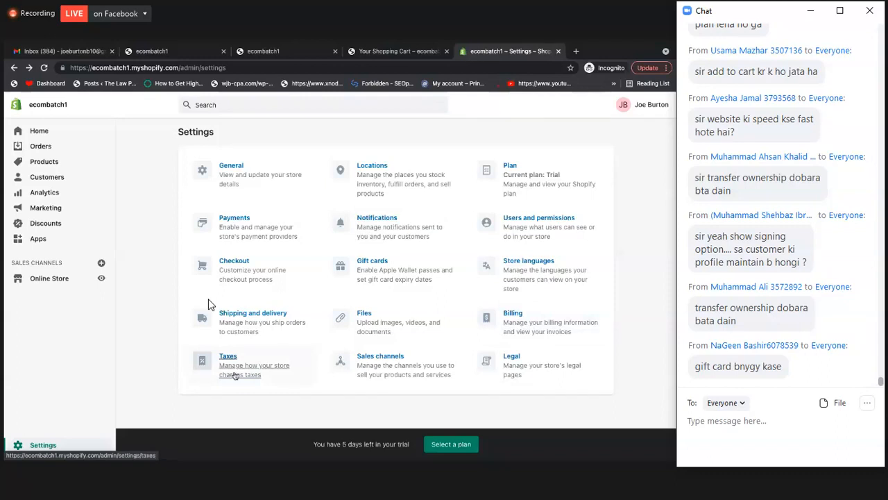
click(236, 373)
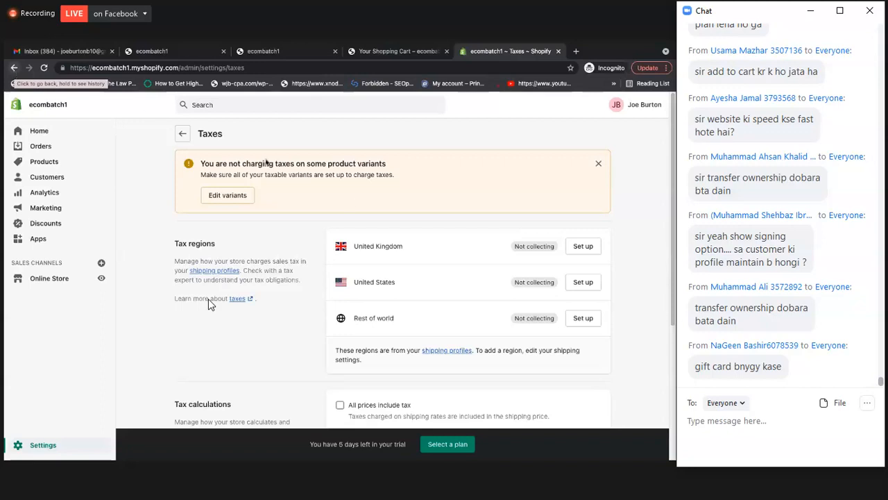
scroll(284, 227, down, 3)
scroll(208, 304, up, 2)
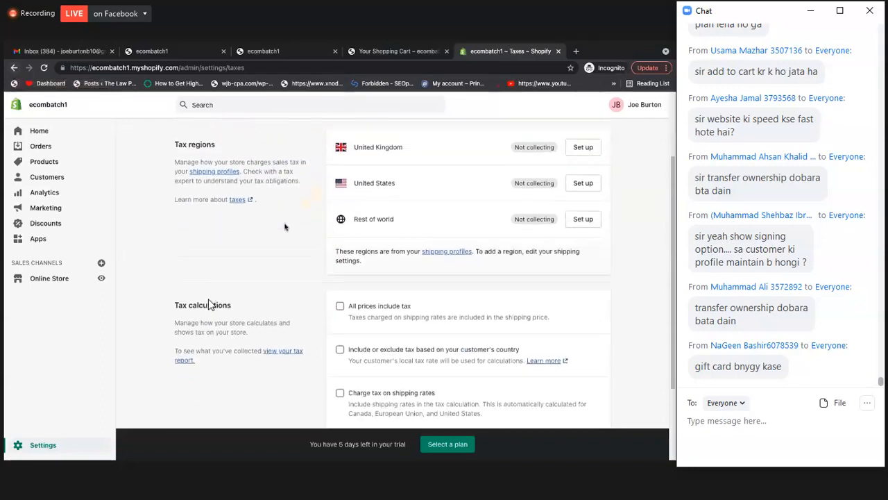
key(alt+Left)
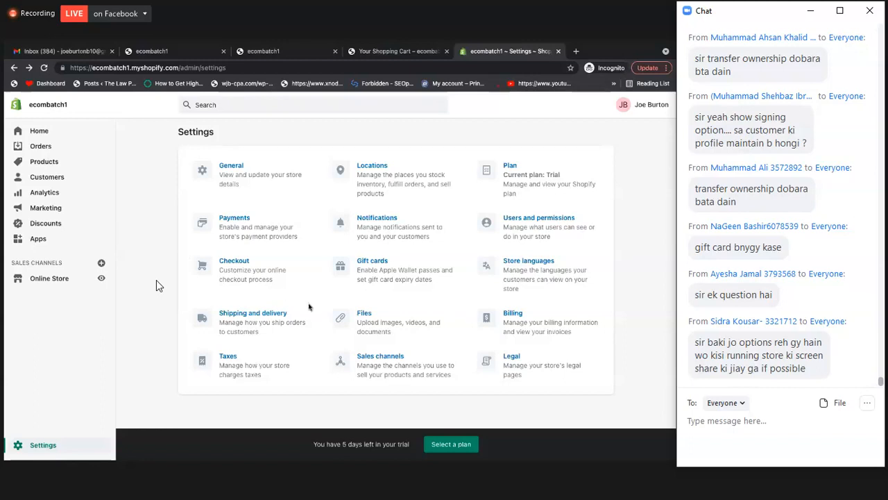
Open the online store's themes and review the actions available for the current Venture theme, including code editing
scroll(296, 341, down, 1)
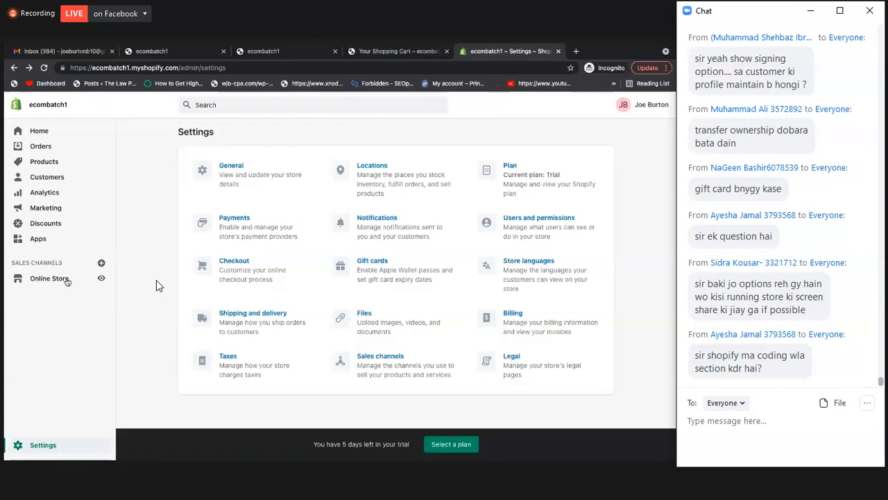
click(61, 281)
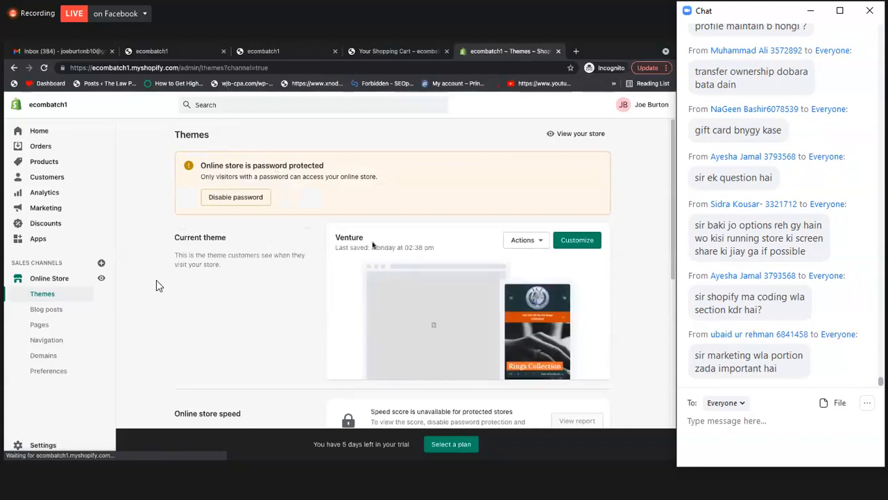
click(524, 243)
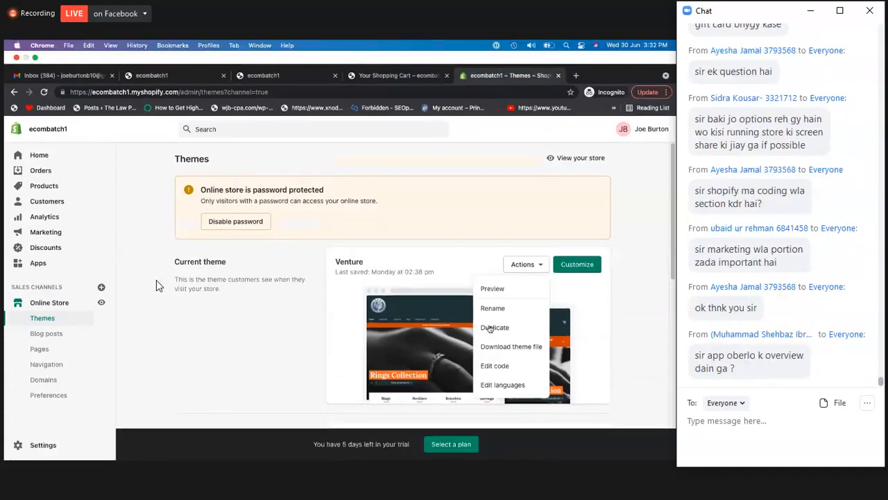
click(619, 333)
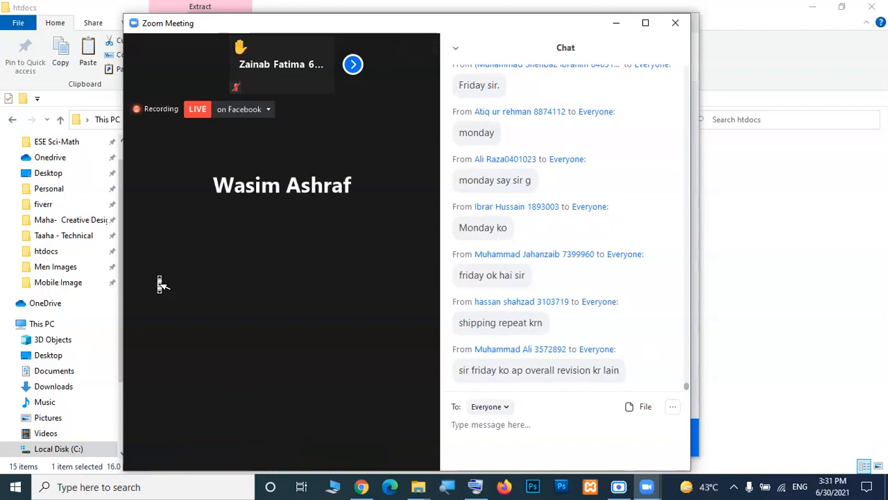
Switch to the Zoom meeting, show it in full screen and open the meeting chat
double_click(379, 26)
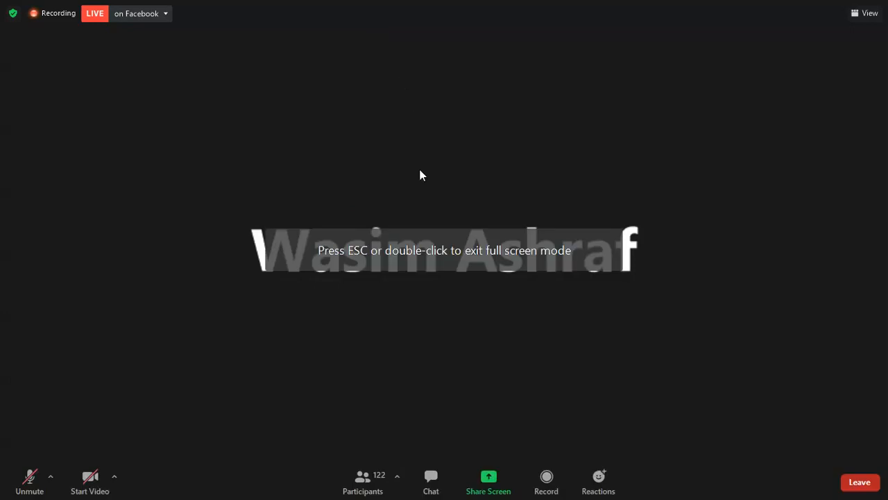
click(450, 493)
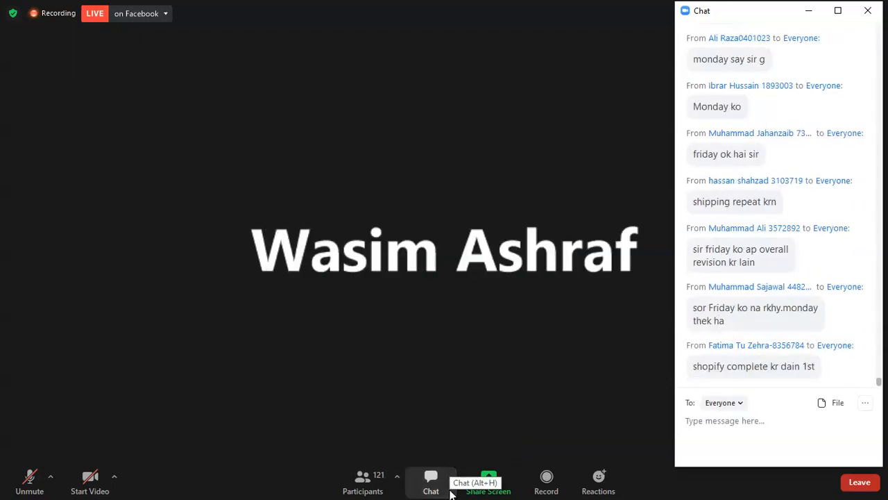